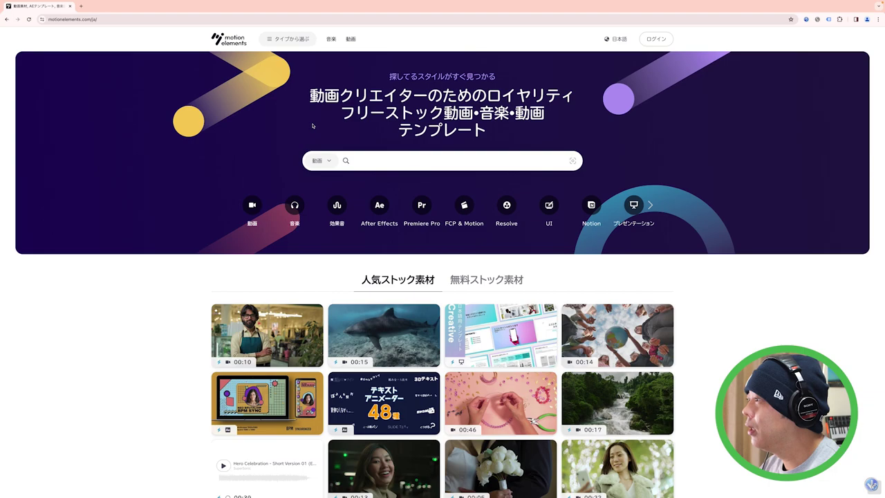
Step: Open Motion Elements' free stock footage page and scroll down through its listings
scroll(390, 346, down, 1)
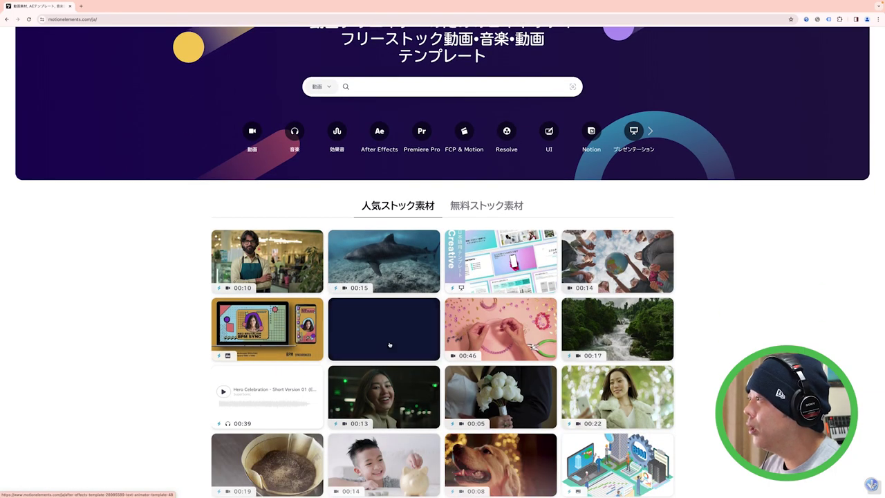
click(487, 205)
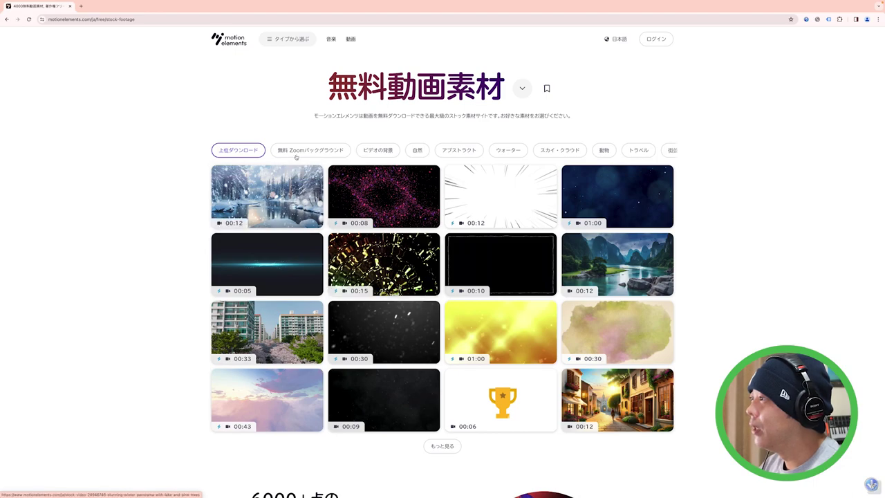
scroll(411, 276, down, 3)
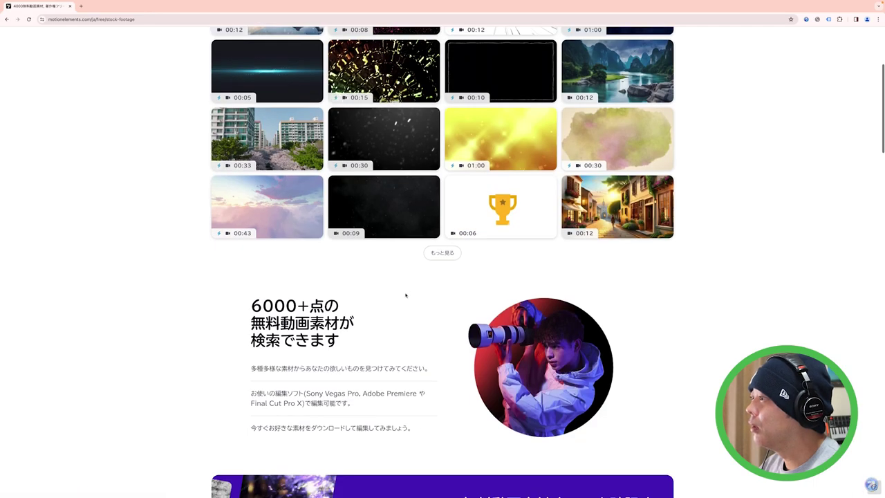
scroll(406, 295, down, 3)
scroll(406, 295, down, 3)
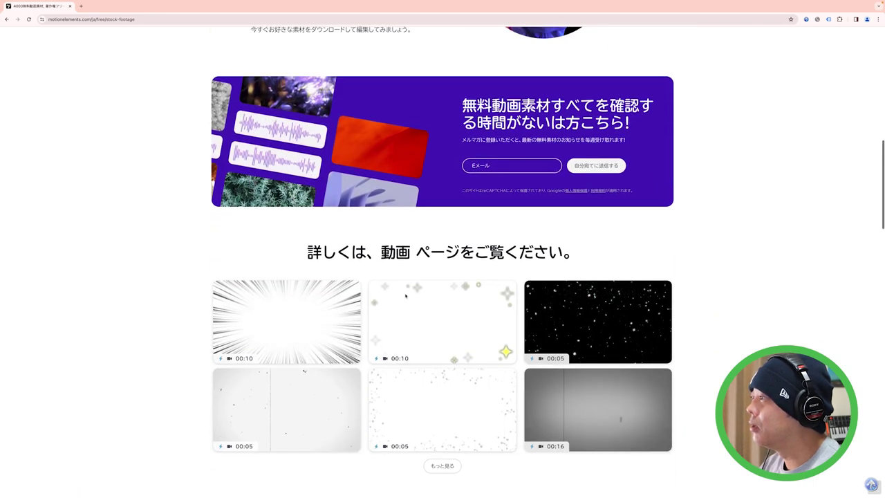
scroll(405, 295, down, 2)
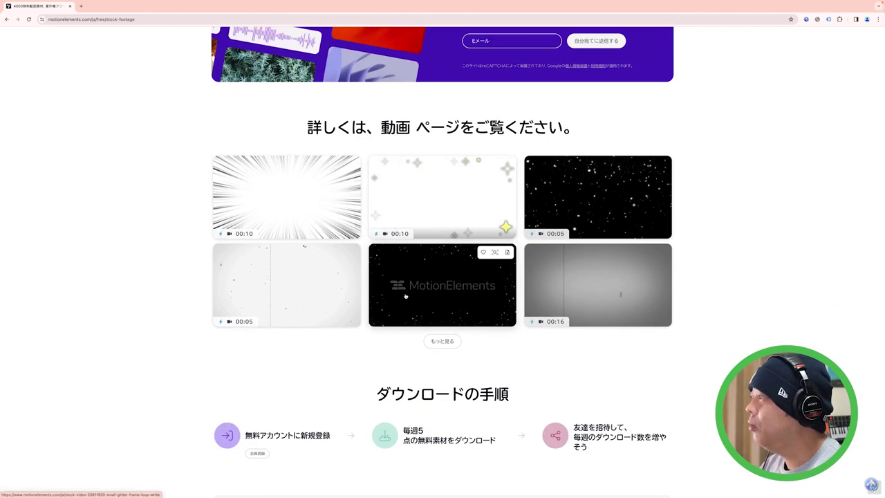
Step: Scroll back to the top and go to the ログイン login page
scroll(406, 296, up, 2)
scroll(405, 296, up, 3)
scroll(406, 296, up, 2)
scroll(406, 296, up, 2)
scroll(405, 296, up, 1)
scroll(406, 295, up, 2)
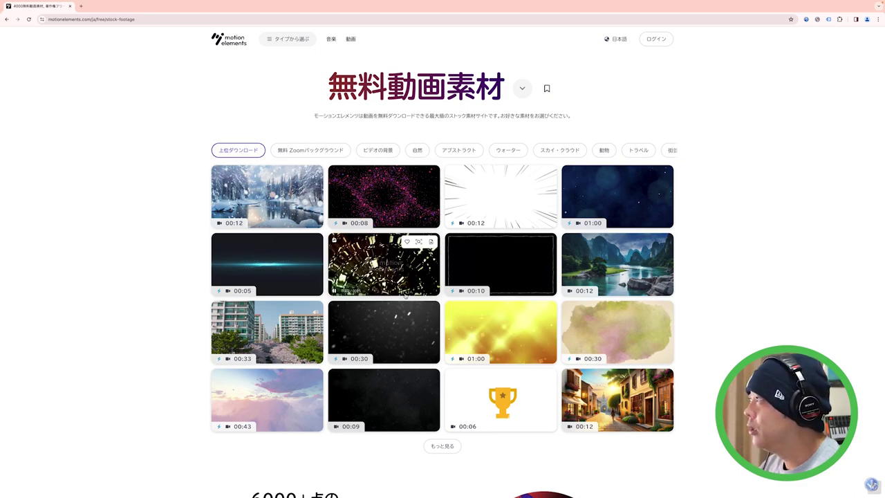
click(656, 40)
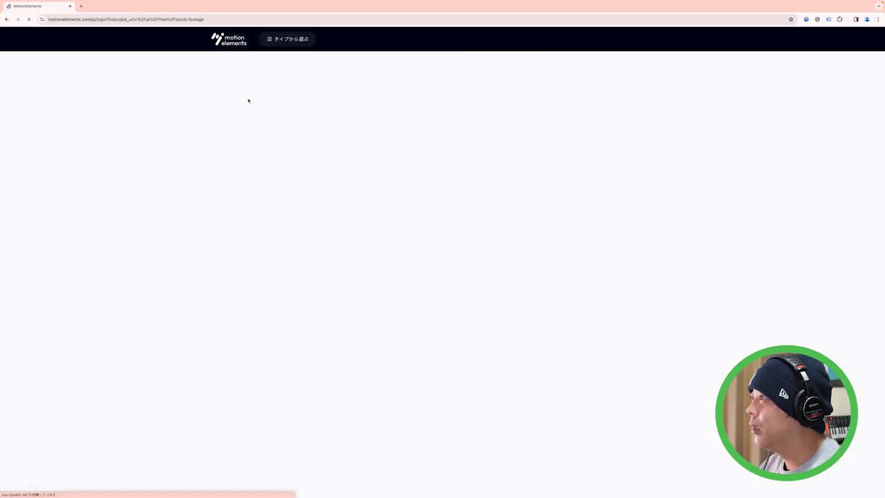
Step: Sign in, search Premiere Pro templates under デザイン素材, and open Location Lower Thirds | MOGRT
click(324, 280)
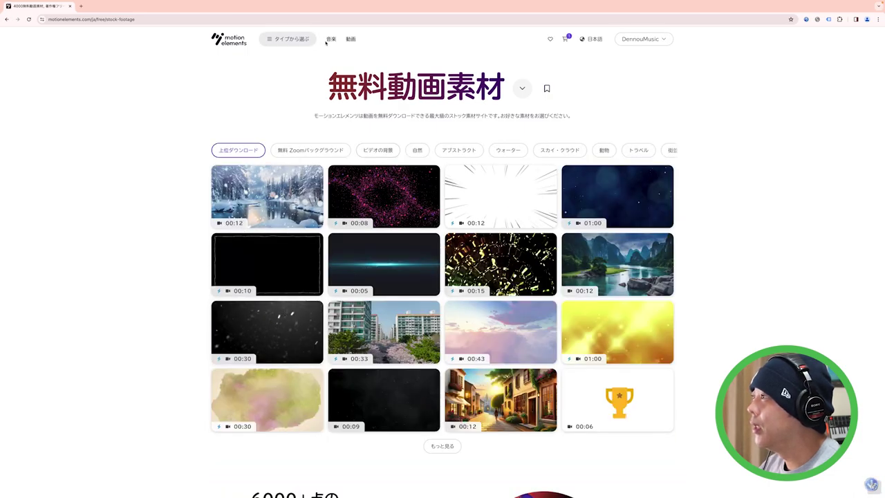
click(350, 39)
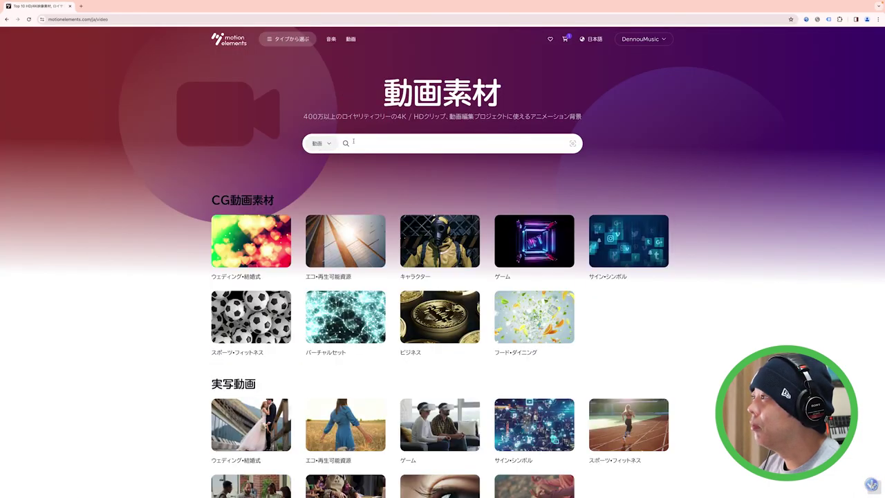
click(330, 144)
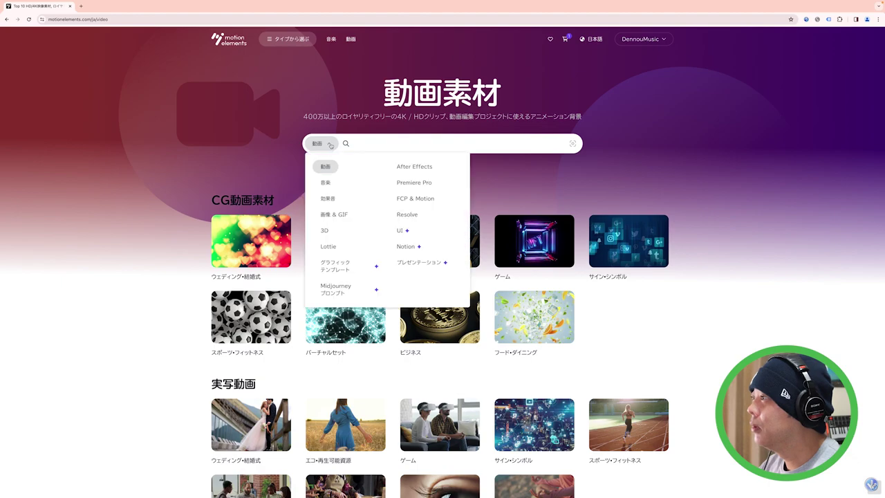
click(413, 183)
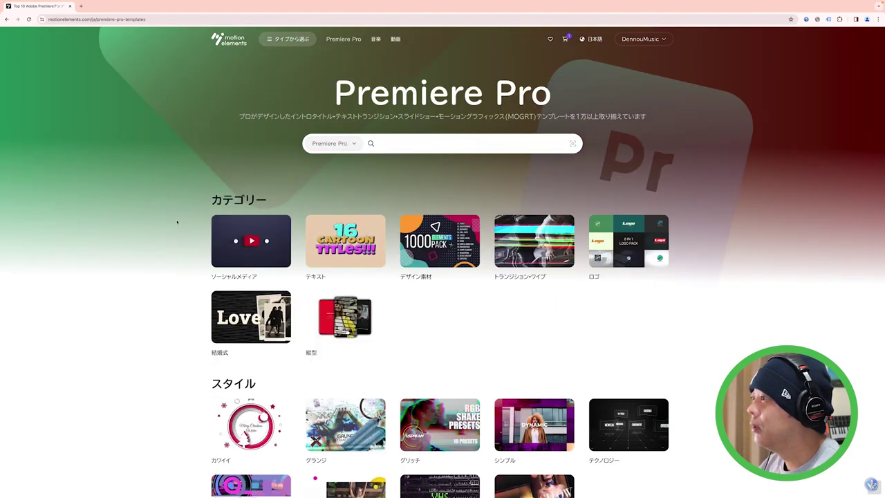
click(418, 257)
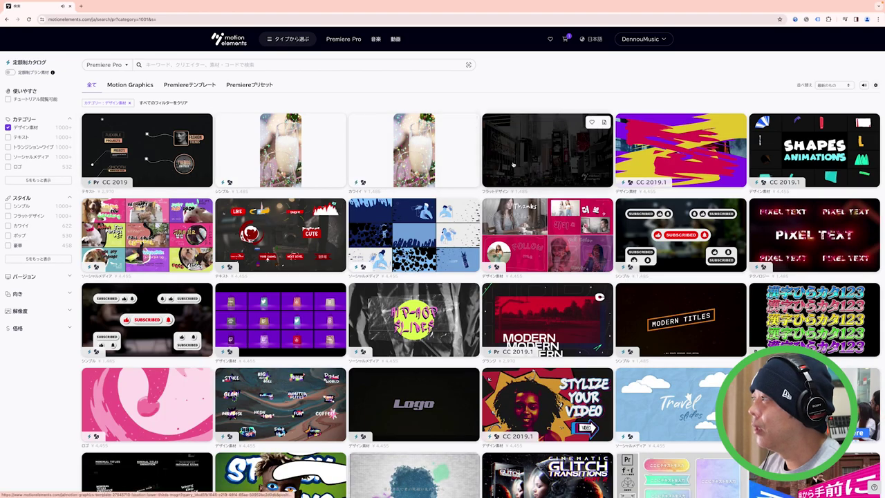
click(513, 164)
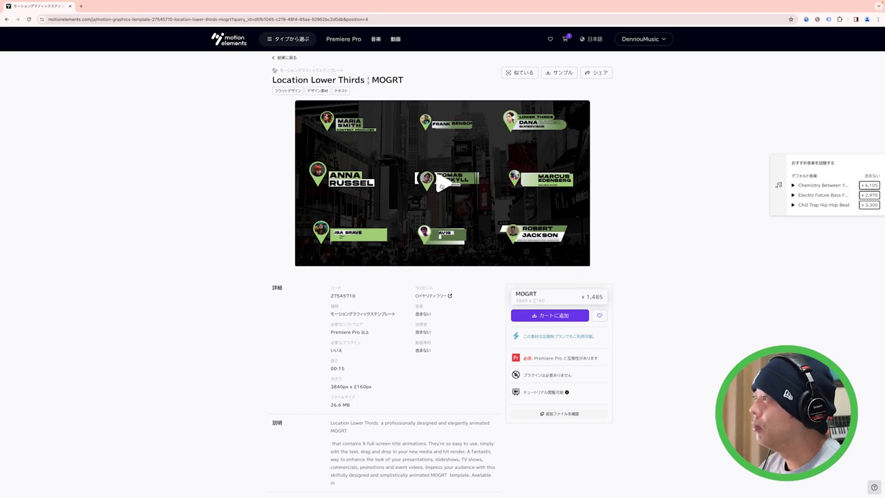
Step: Play the Location Lower Thirds MOGRT template's preview animation
click(441, 185)
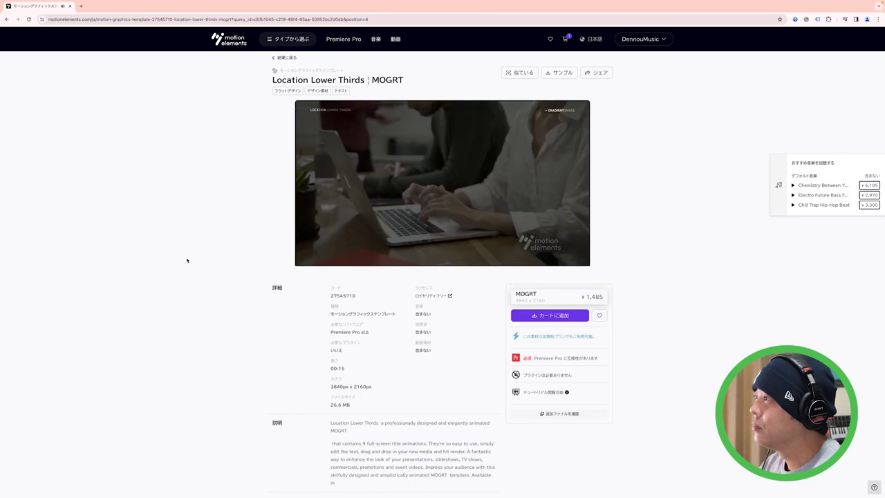
mouse_move(351, 203)
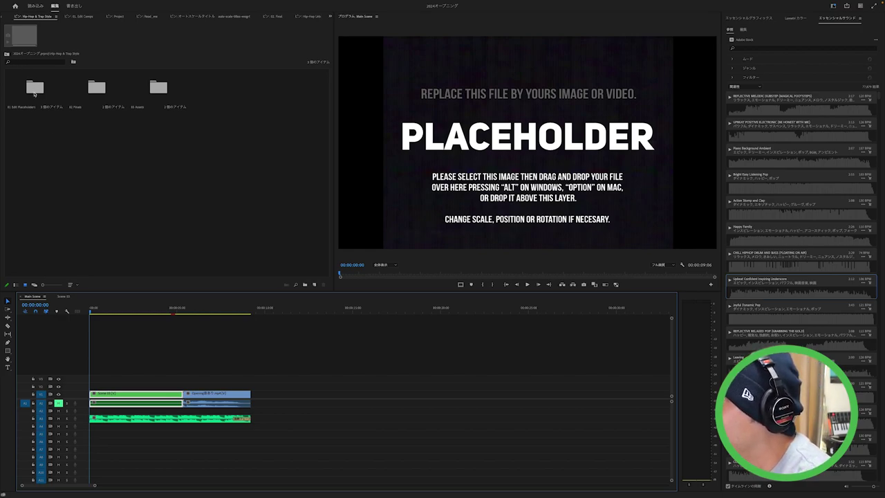
Step: Add Final Sequence from the Finals > Render bin to the Main Scene timeline
double_click(93, 98)
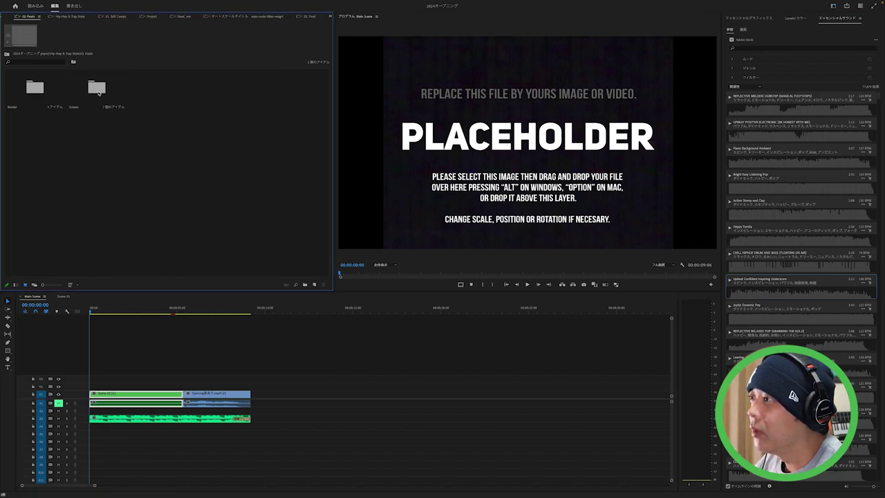
double_click(36, 89)
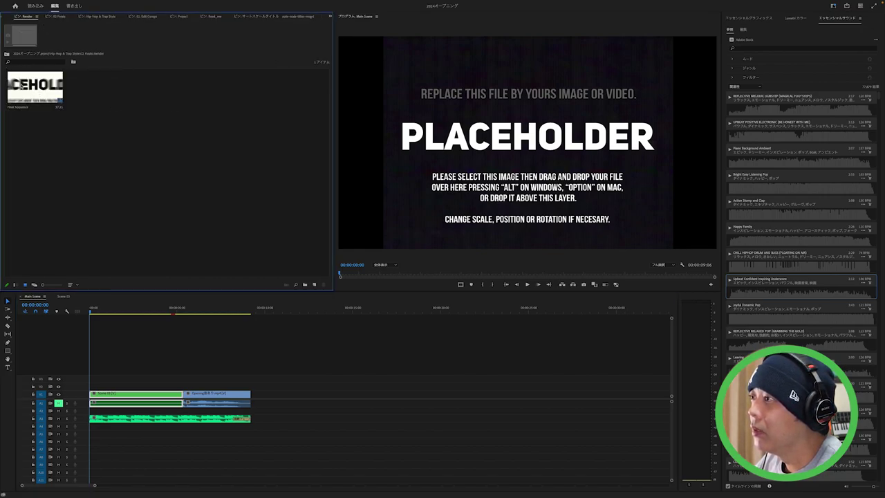
drag(21, 85, 316, 402)
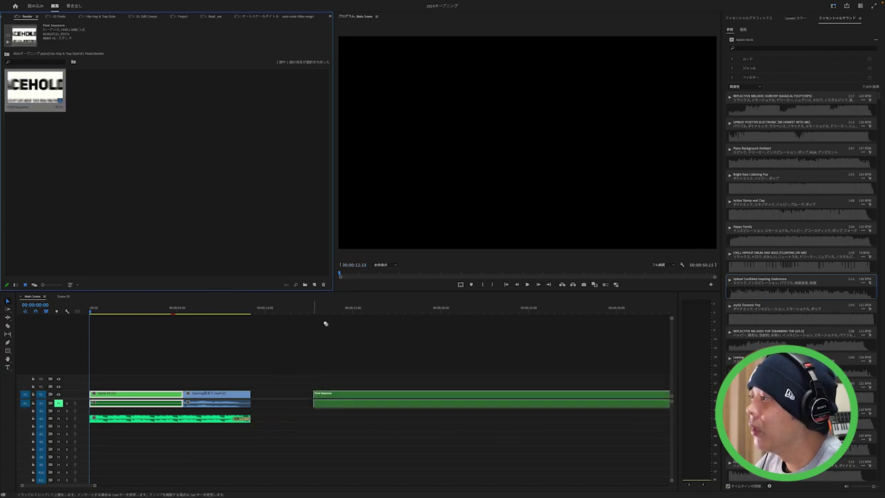
Step: Play Final Sequence from its start, then delete it and return to the Finals bin
click(319, 310)
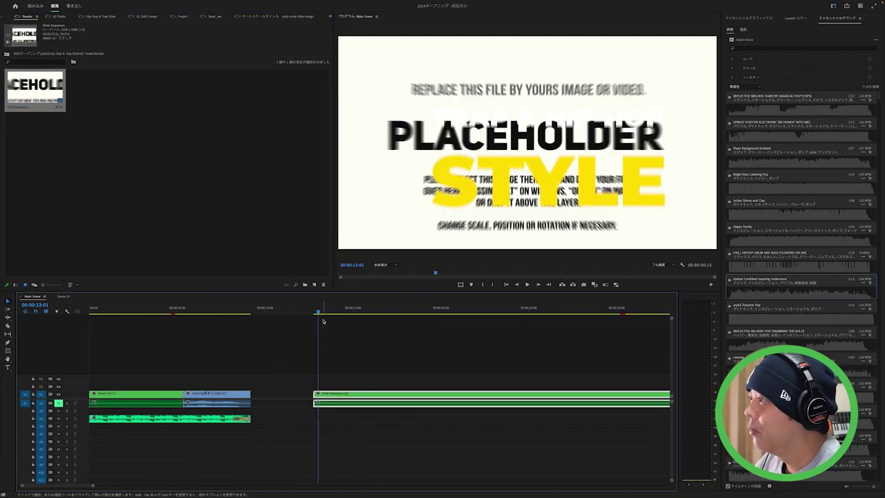
click(313, 311)
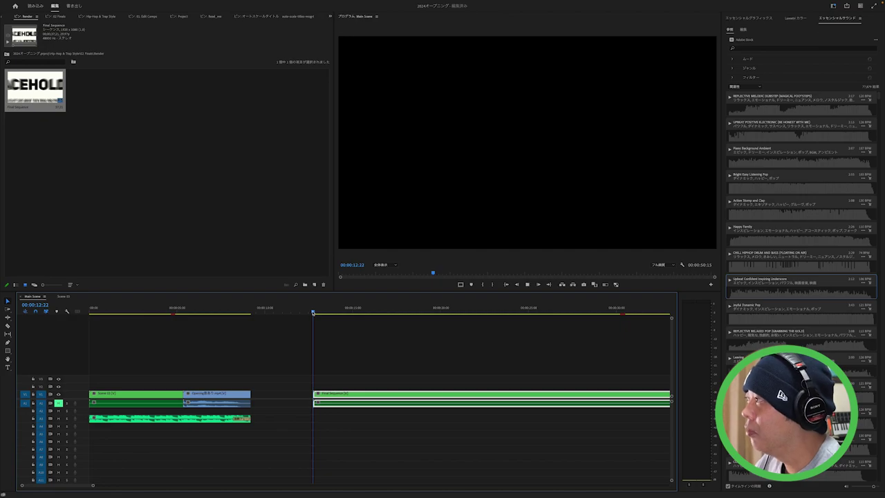
key(space)
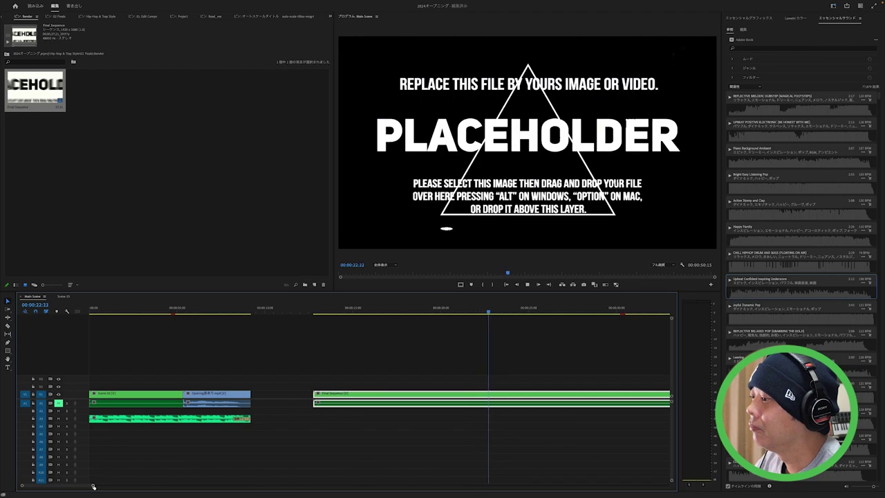
drag(93, 486, 89, 485)
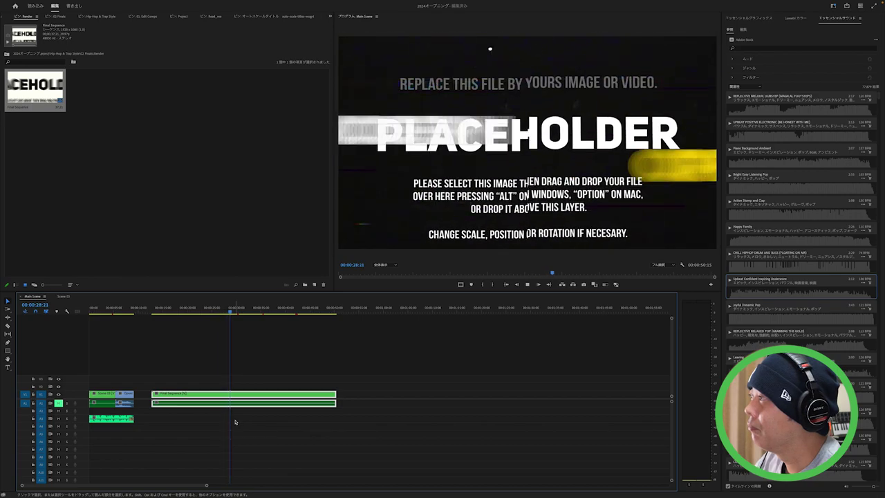
key(space)
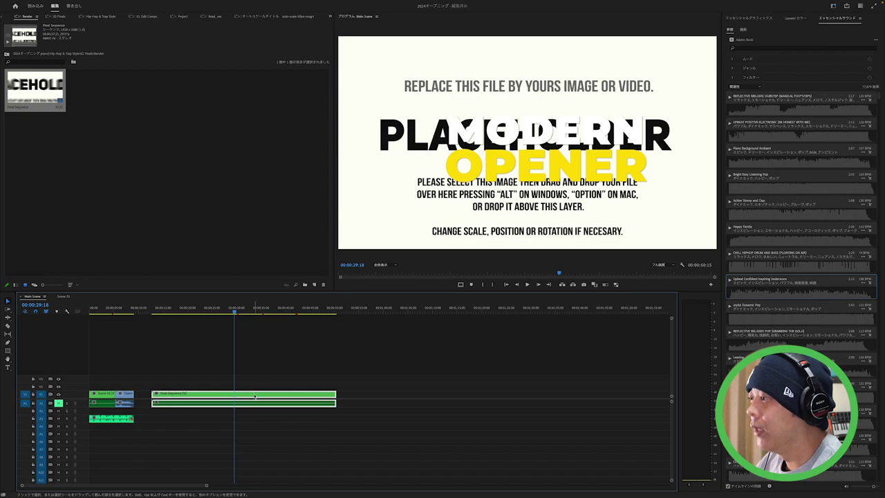
key(Delete)
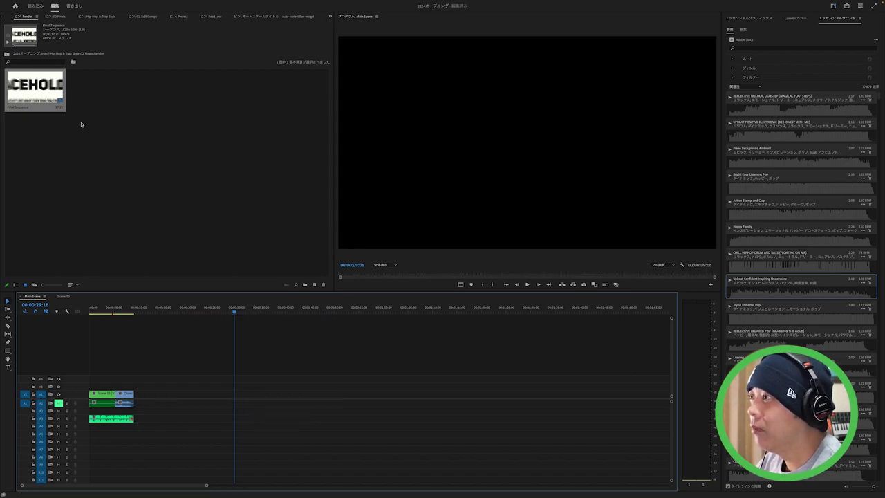
click(9, 61)
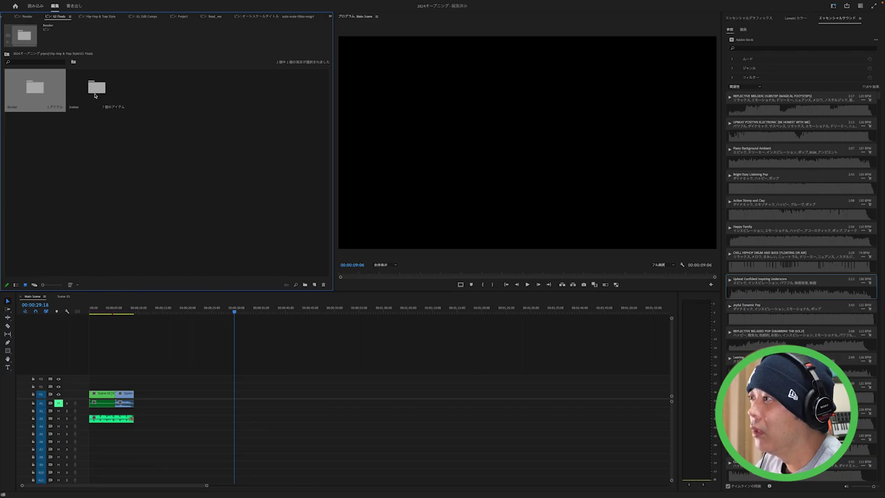
Step: Look inside the Scenes folder, return to Finals, and put the playhead at the sequence start
double_click(94, 95)
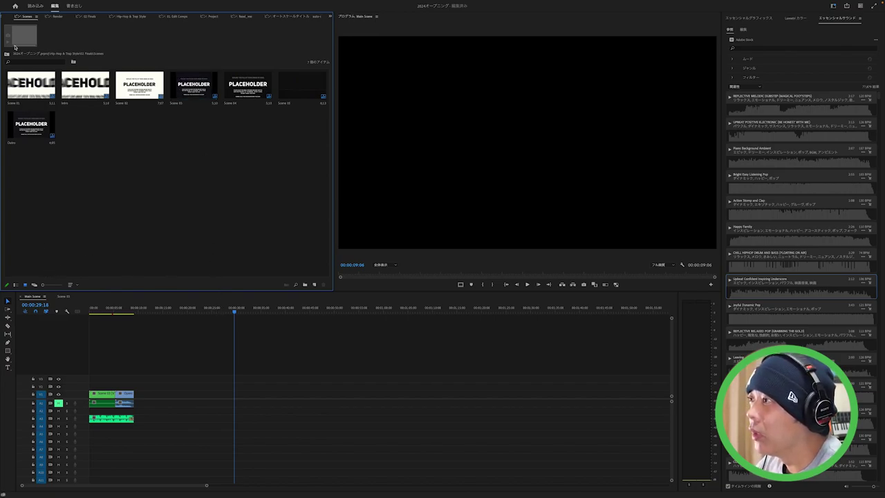
click(6, 55)
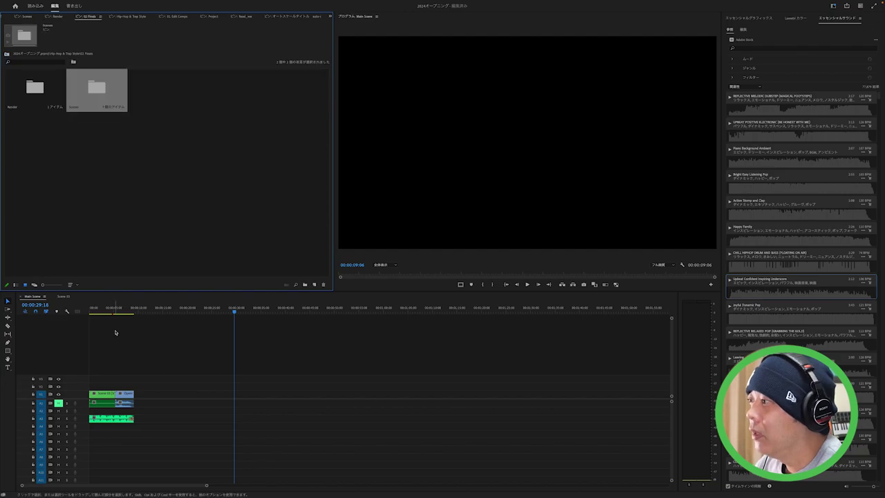
drag(234, 309, 53, 316)
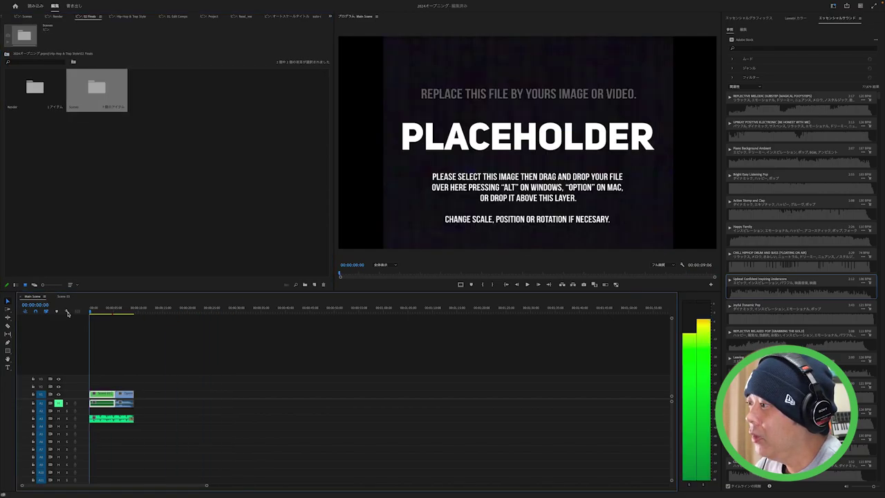
Step: Hide V1 output and extend Walking in dusk in Kamakura.wav on A3 by about 13 seconds
click(101, 419)
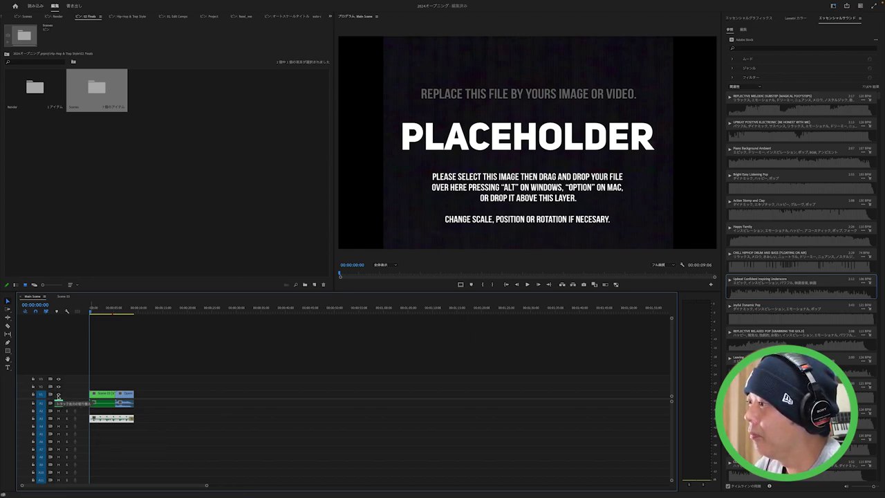
click(58, 396)
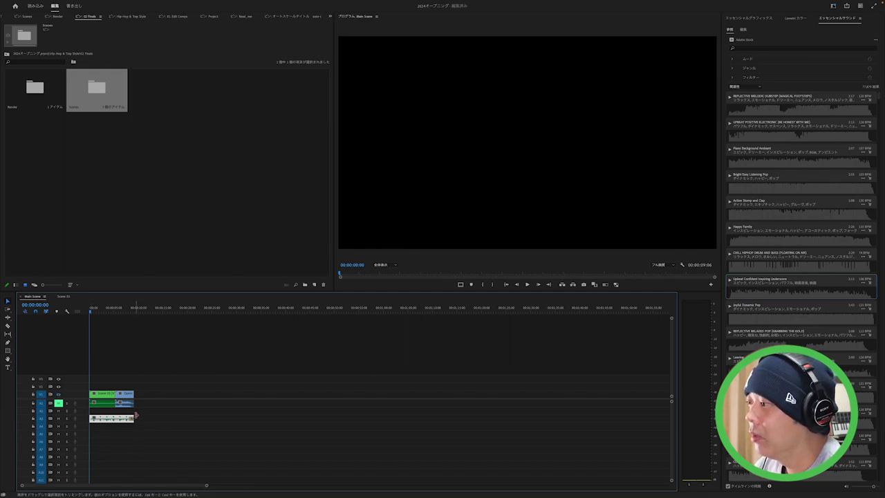
drag(135, 417, 265, 412)
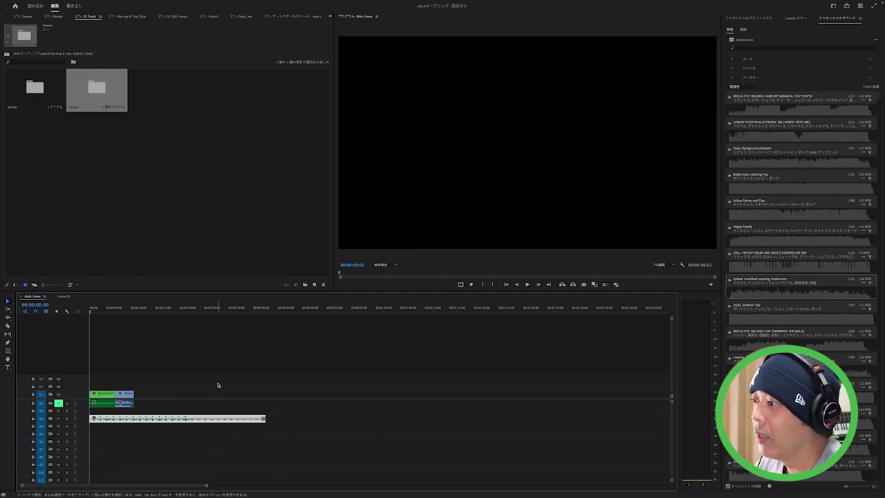
Step: Return the Project panel to its top-level folder and play the music from the sequence start
click(9, 55)
click(8, 55)
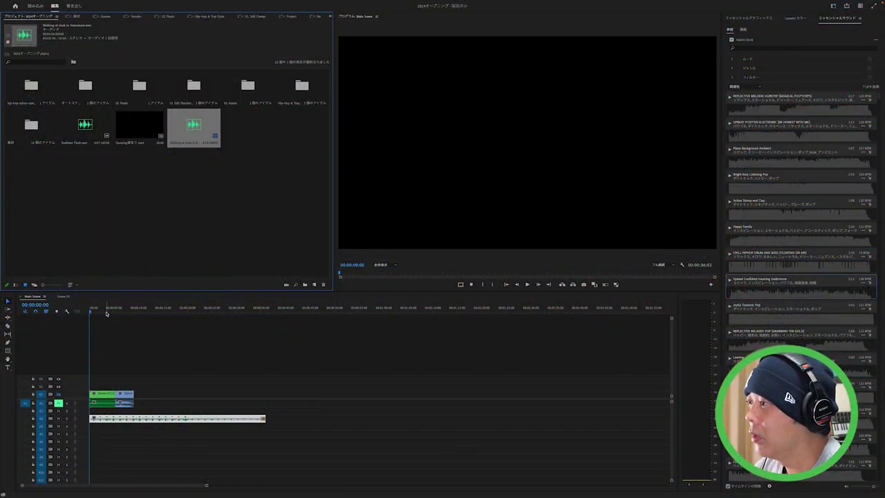
click(107, 312)
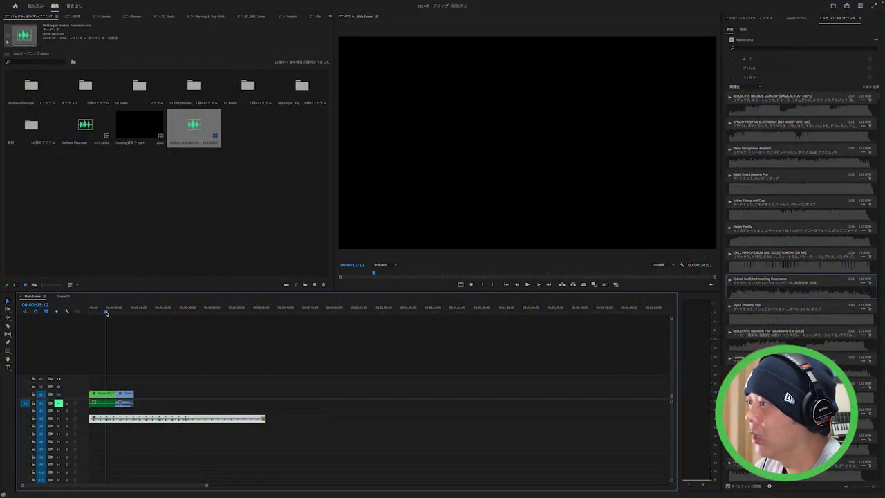
drag(104, 311, 85, 311)
key(space)
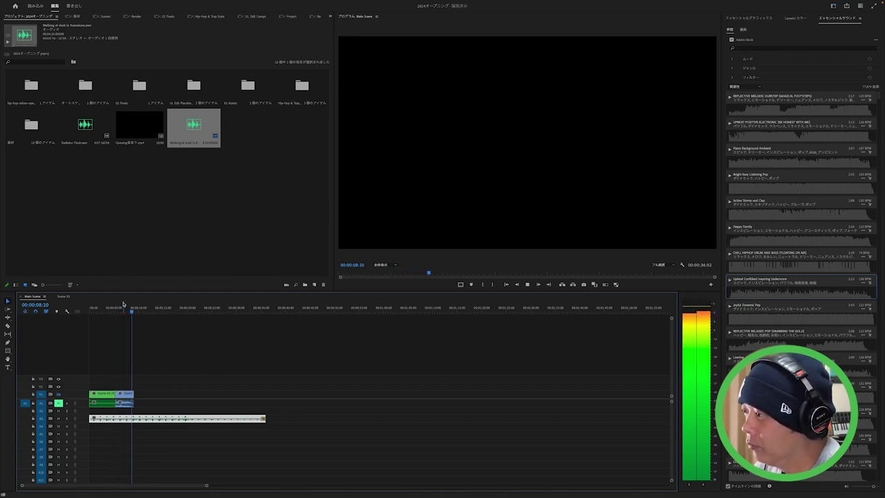
key(space)
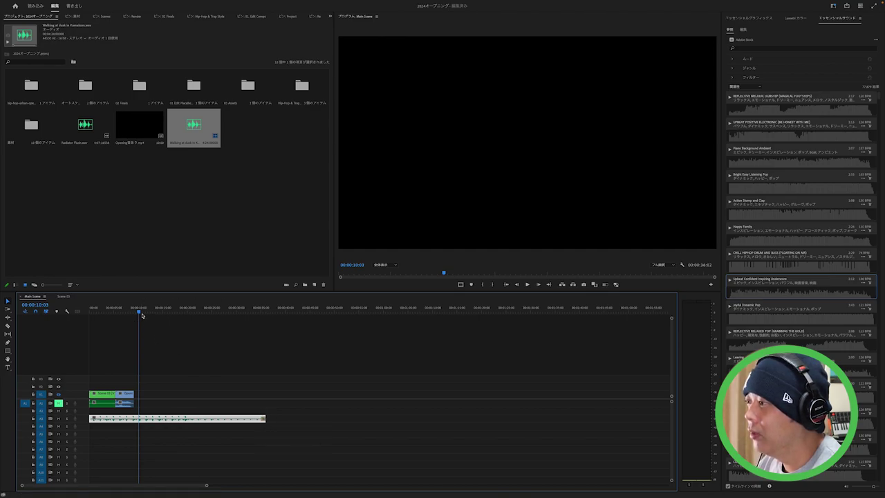
Step: Re-enable V1 track output and deselect the music clip with the playhead near 00:00:05:12
drag(138, 312, 118, 312)
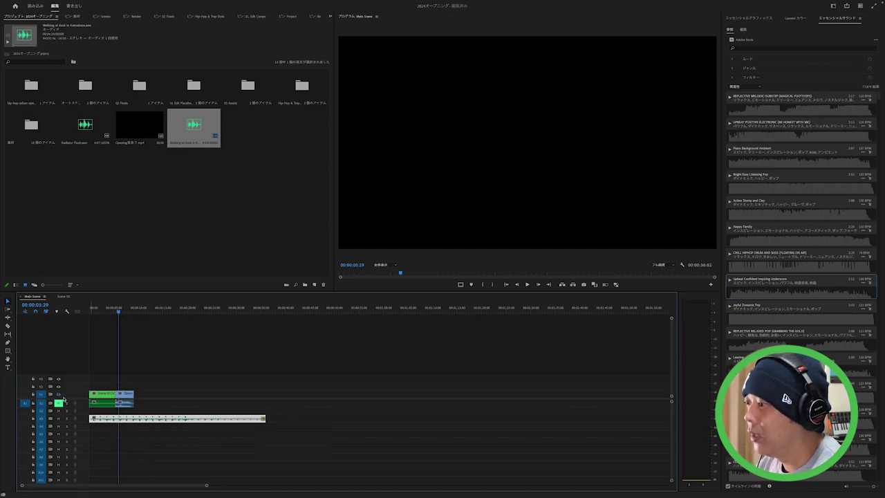
click(58, 394)
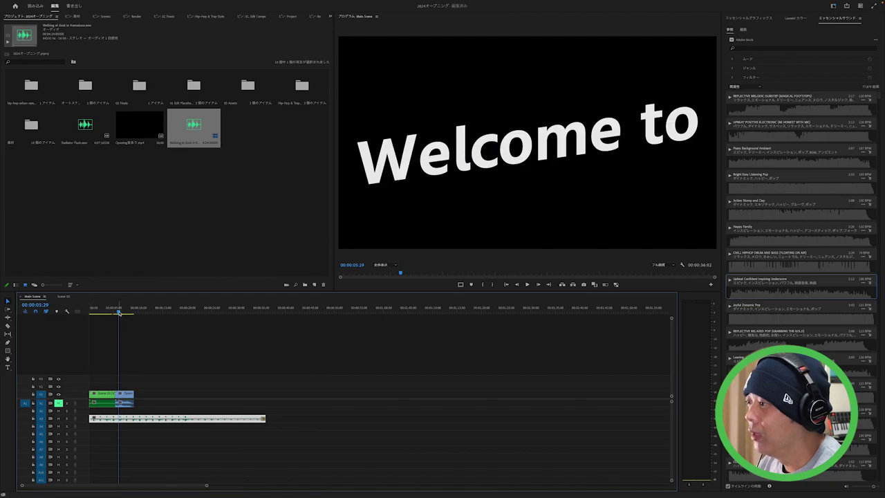
drag(118, 313, 116, 313)
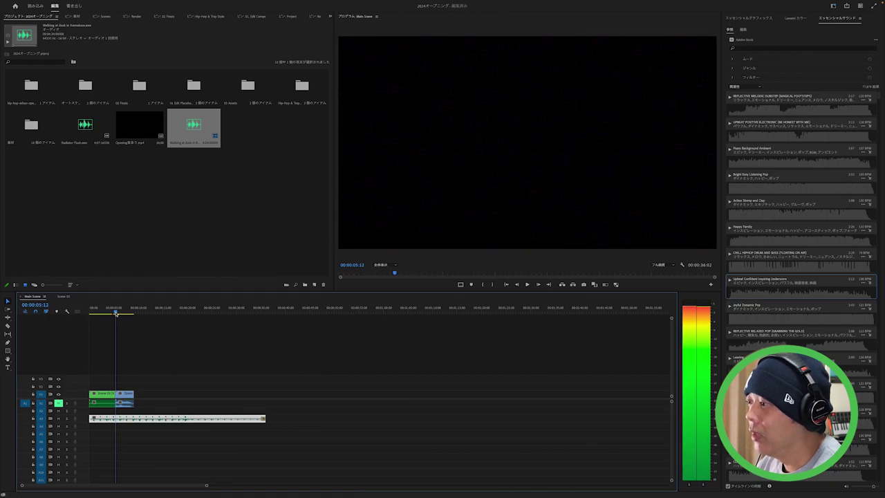
click(109, 349)
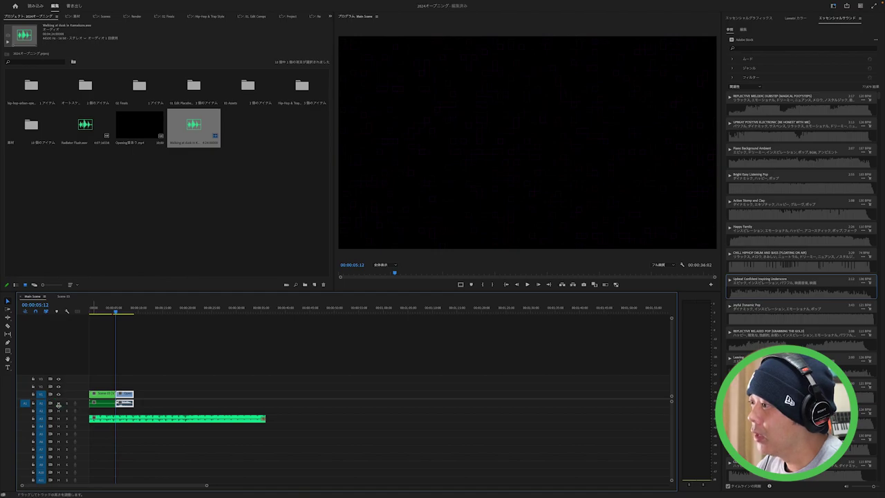
Step: Play the Welcome to title animation several times against the music
key(space)
key(space)
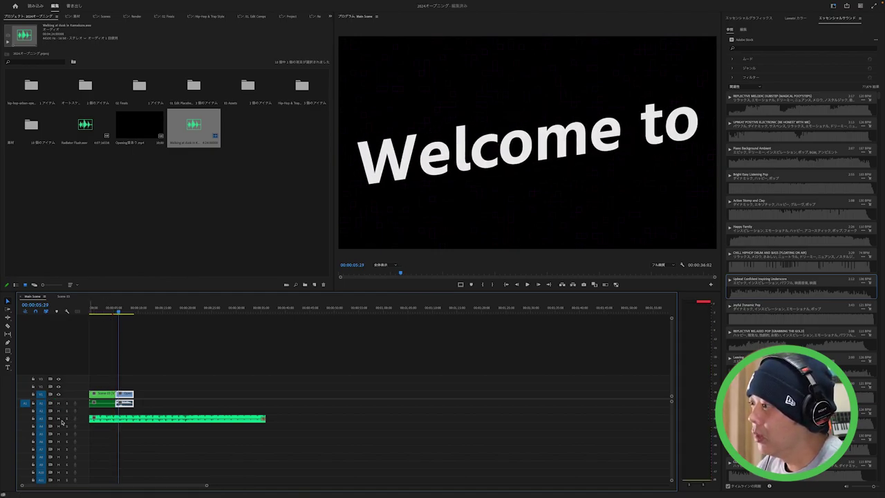
key(space)
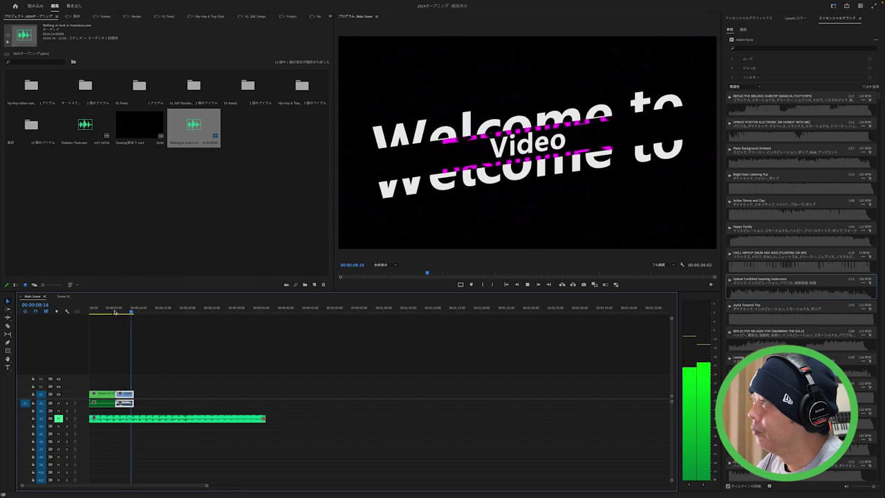
key(space)
drag(114, 313, 118, 314)
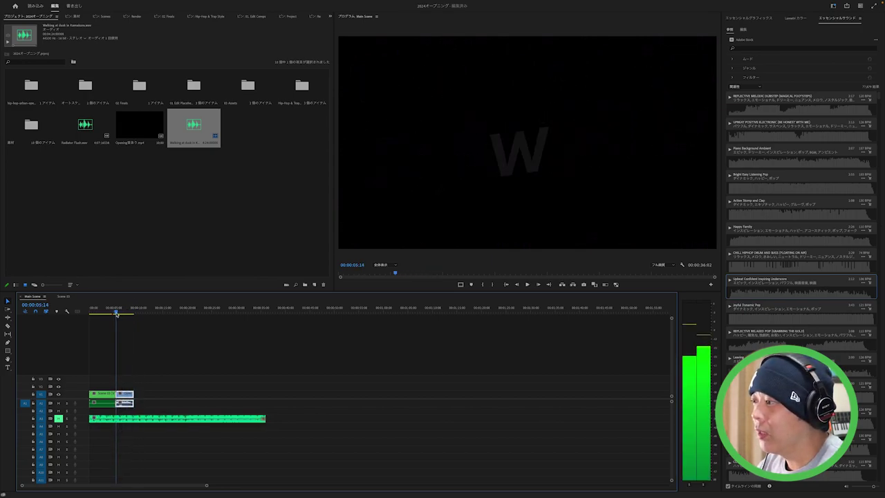
key(Left)
key(Left)
key(Left)
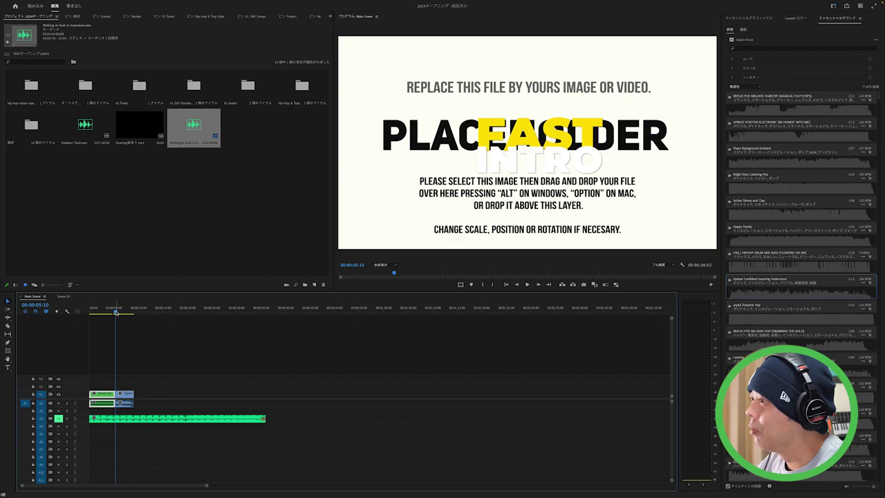
key(space)
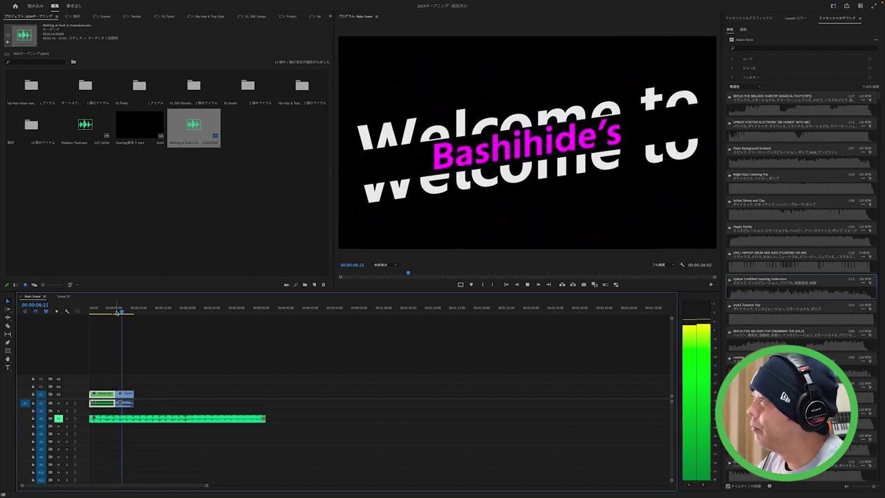
key(space)
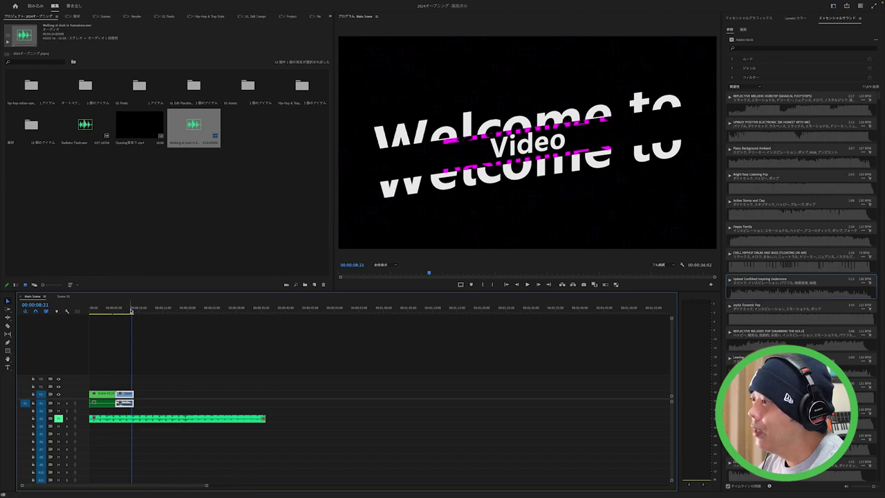
Step: Scrub the playhead between 00:00:07:23 and 00:00:09:04 near the end of the video
click(126, 313)
drag(127, 313, 90, 311)
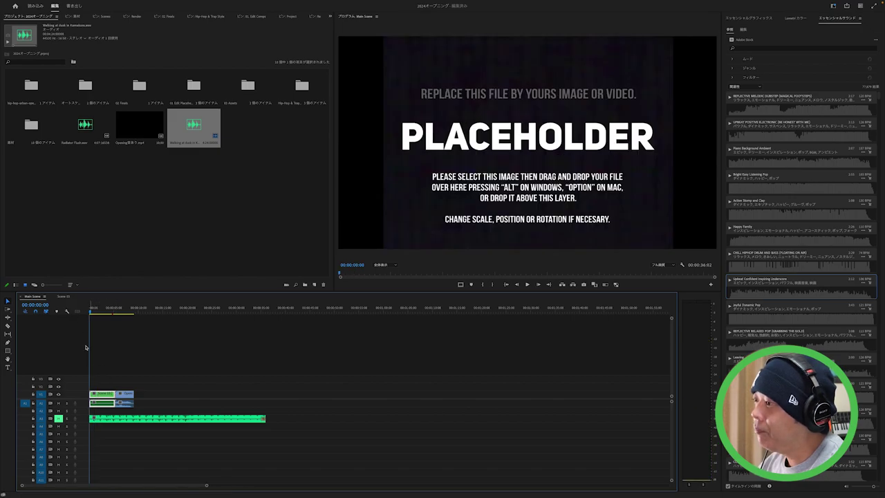
click(134, 310)
drag(134, 311, 125, 310)
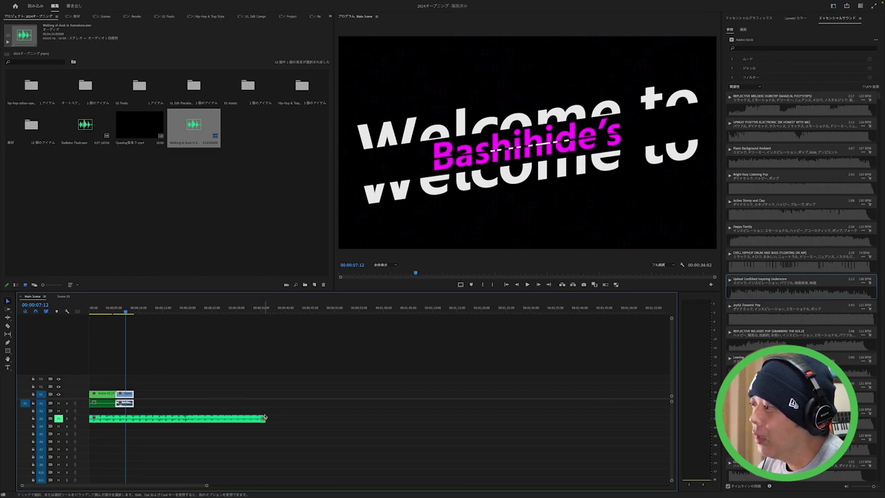
Step: Trim the A3 music clip's end back to where the video clips end, about 9 seconds
drag(264, 418, 145, 413)
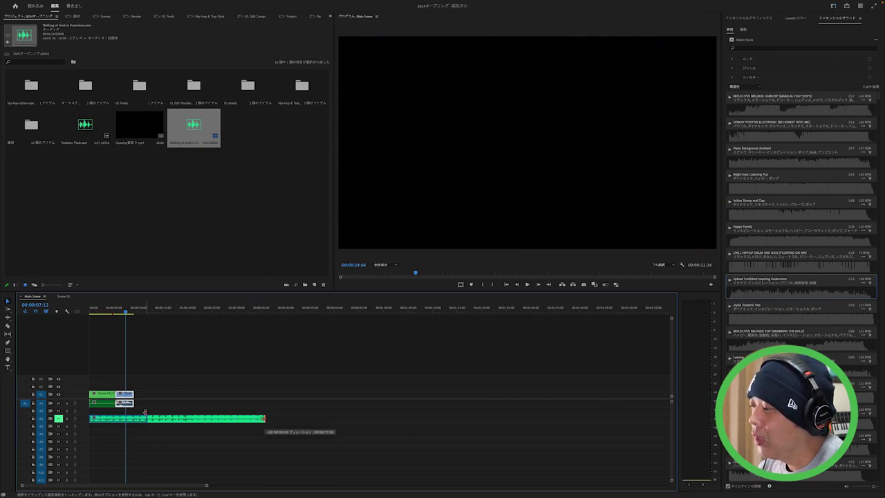
drag(145, 412, 133, 415)
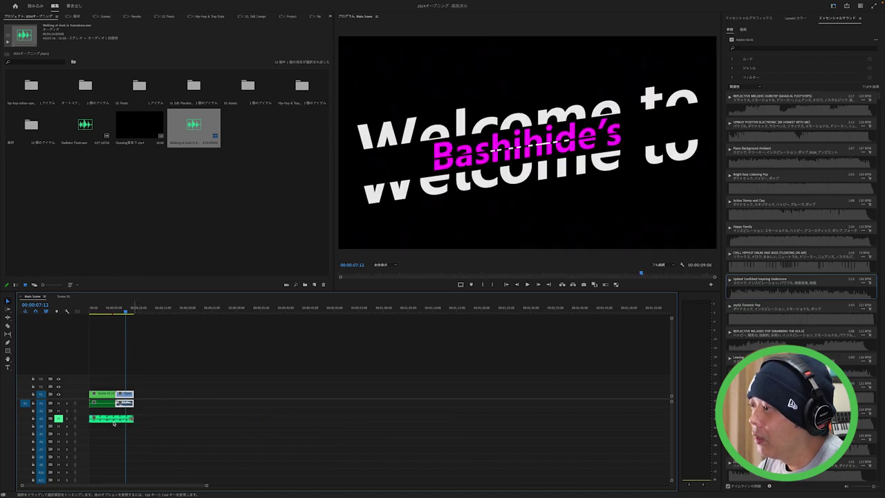
click(135, 417)
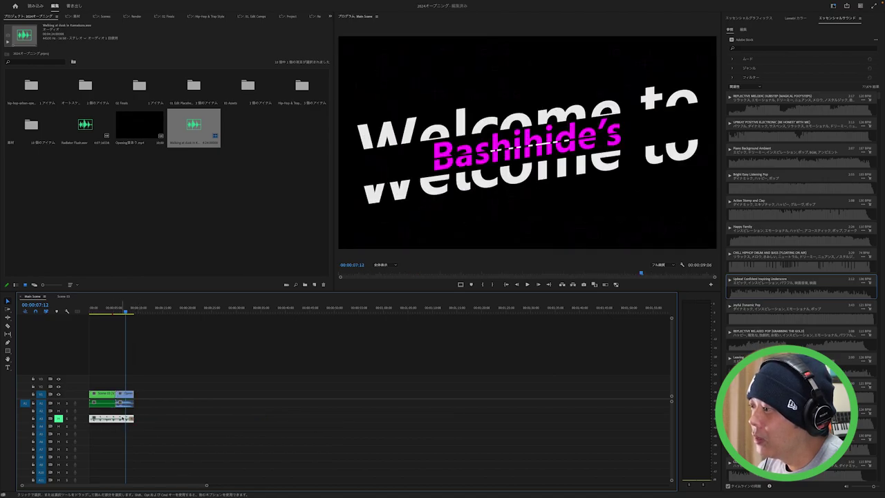
click(132, 427)
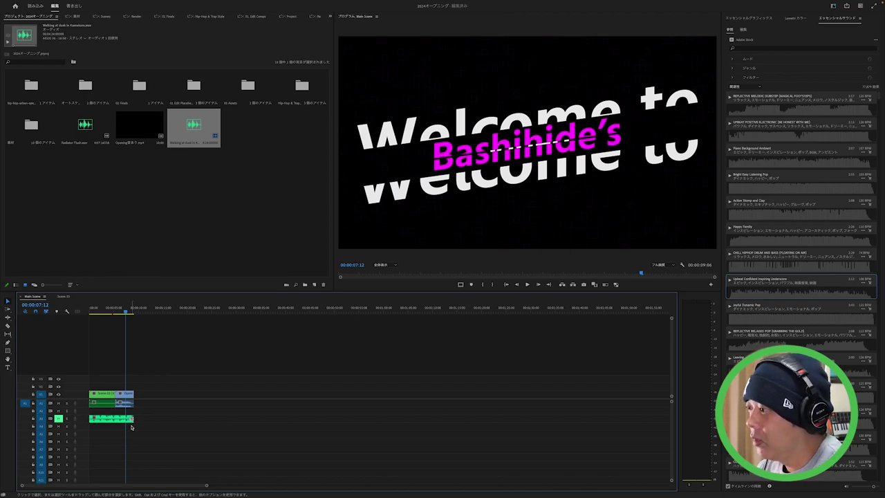
Step: Zoom in on the timeline and delete the fade at the A3 music clip's end
click(112, 421)
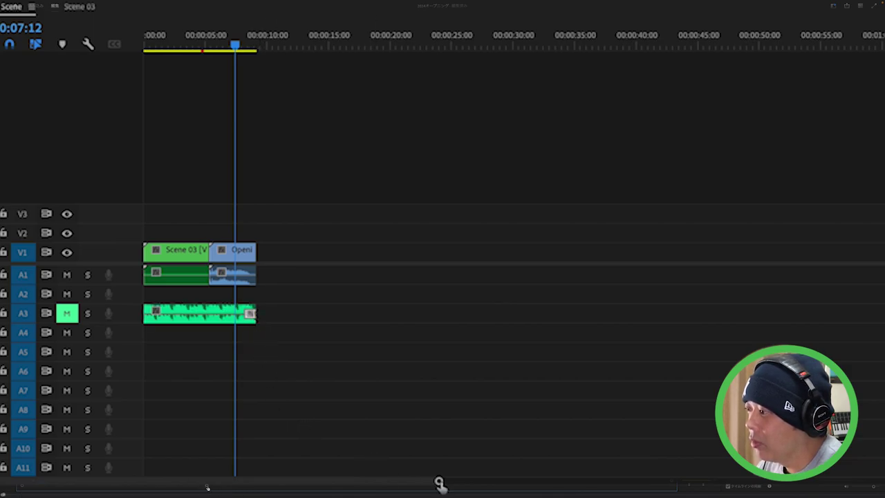
drag(440, 484, 288, 460)
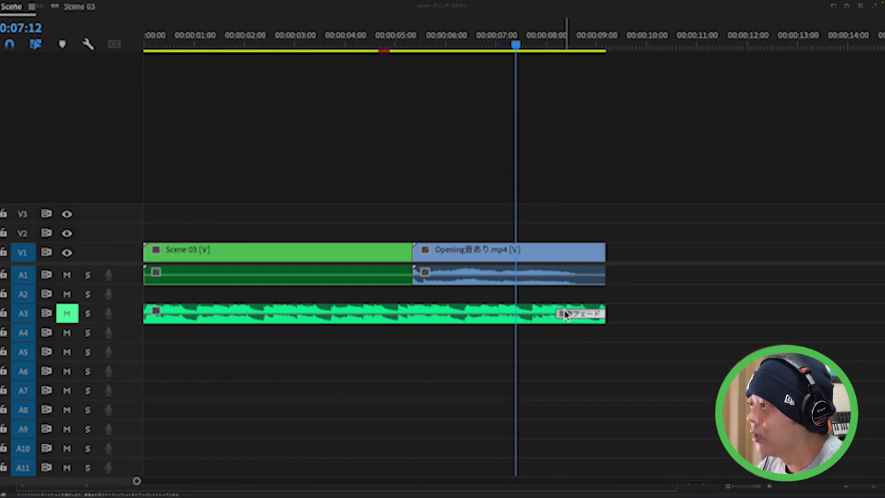
key(Delete)
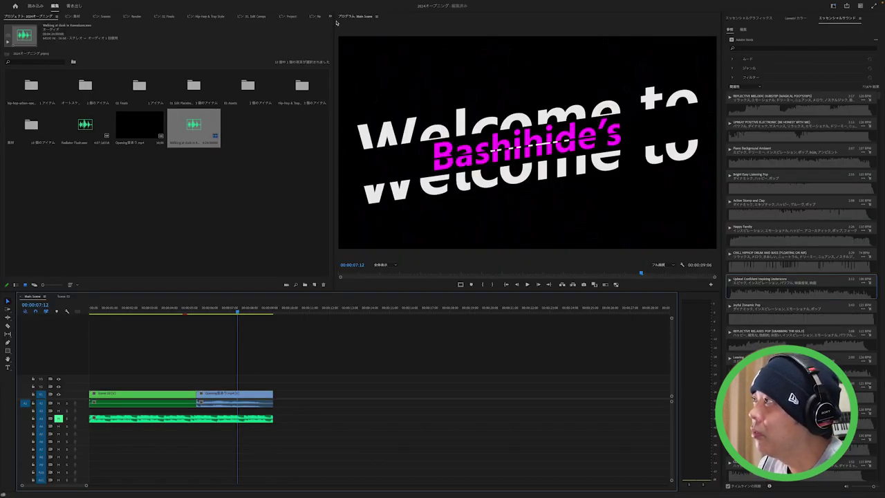
click(330, 16)
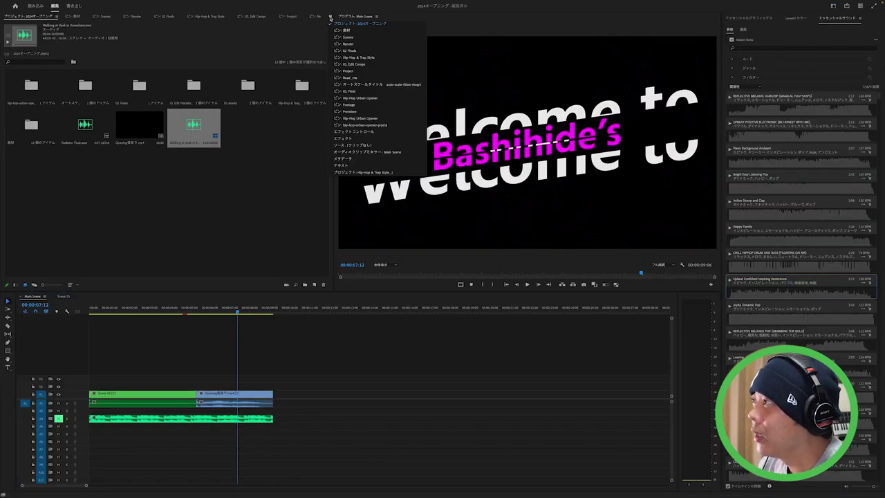
Step: Apply the 指数フェード (Exponential Fade) transition to the end of the A3 music clip
click(342, 141)
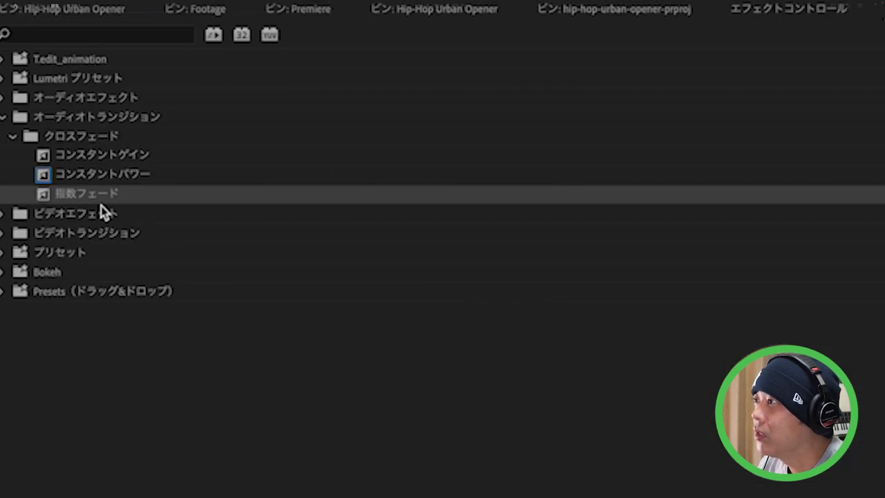
drag(47, 201, 262, 429)
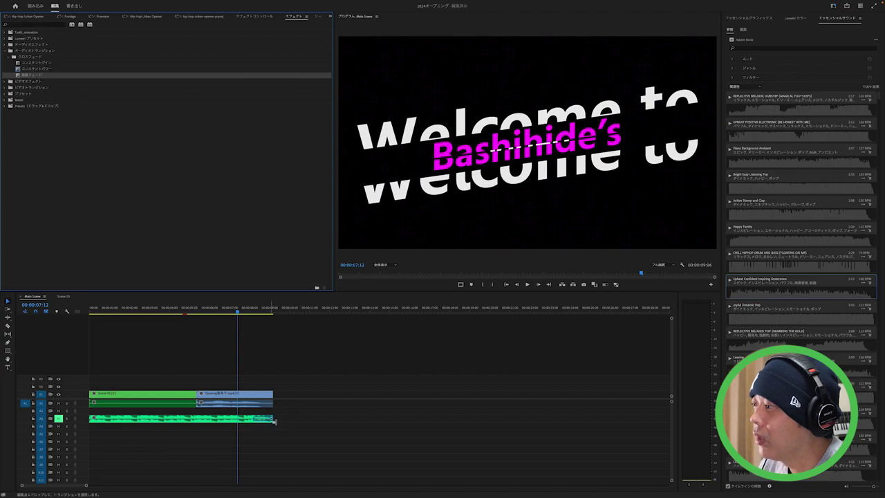
drag(262, 430, 263, 420)
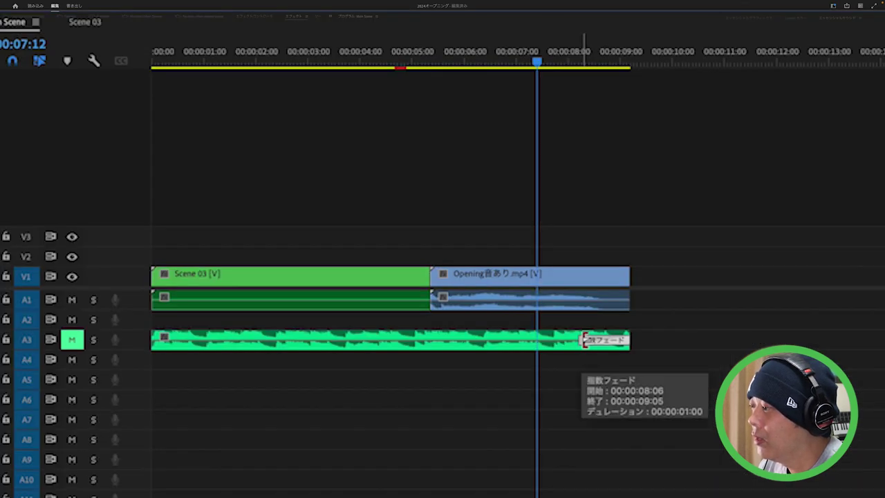
Step: Stretch the Exponential Fade leftward to start earlier and scrub through it around 5-6 seconds
mouse_move(584, 338)
mouse_down()
mouse_move(309, 332)
mouse_move(453, 332)
mouse_up()
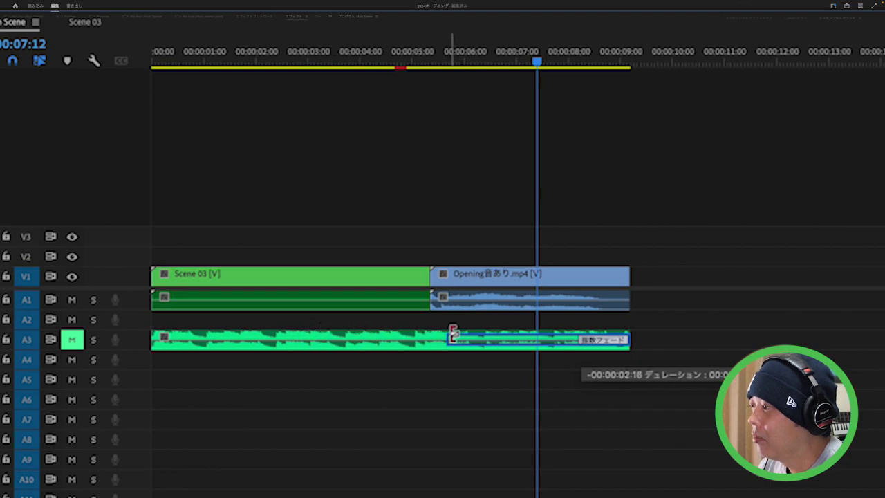
click(468, 63)
click(486, 62)
drag(487, 64, 487, 64)
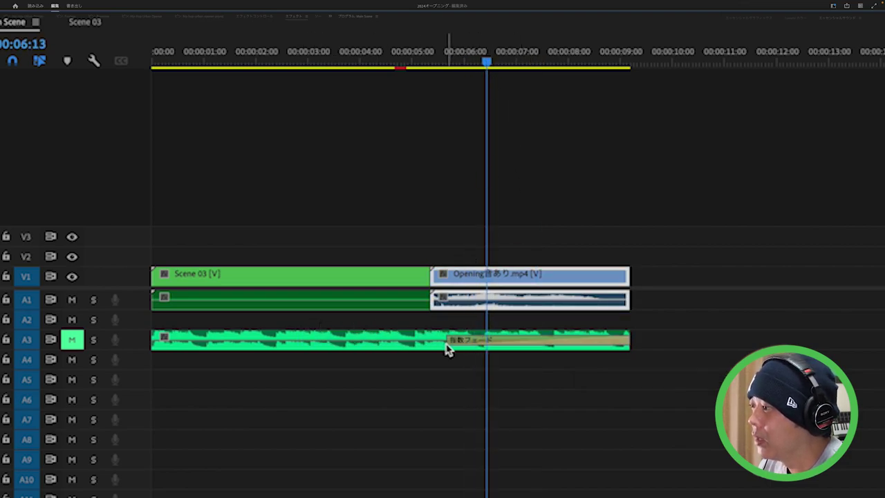
click(427, 53)
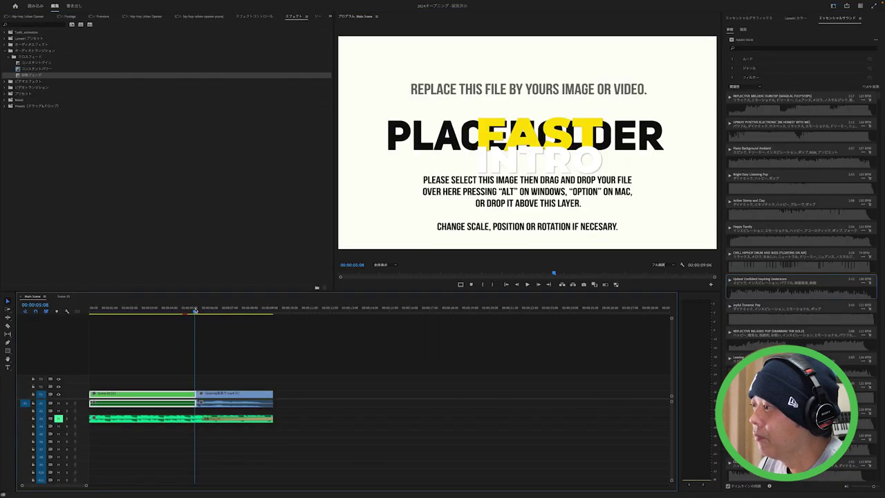
key(space)
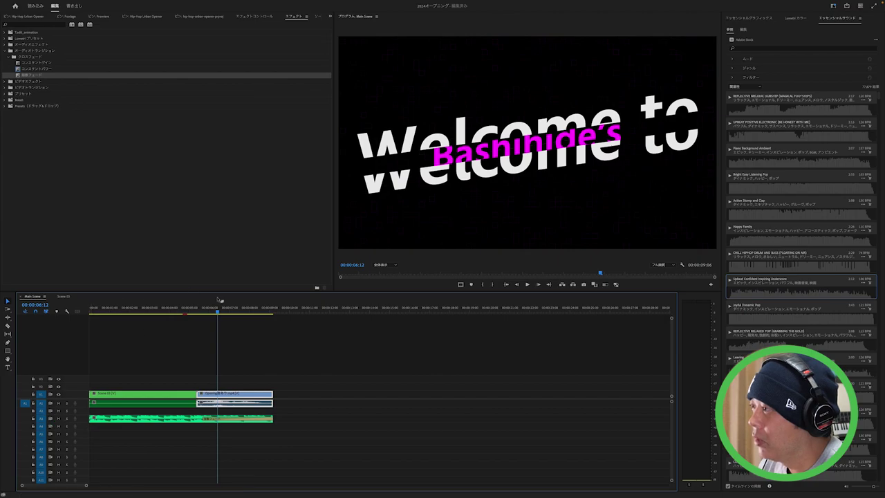
click(202, 312)
key(space)
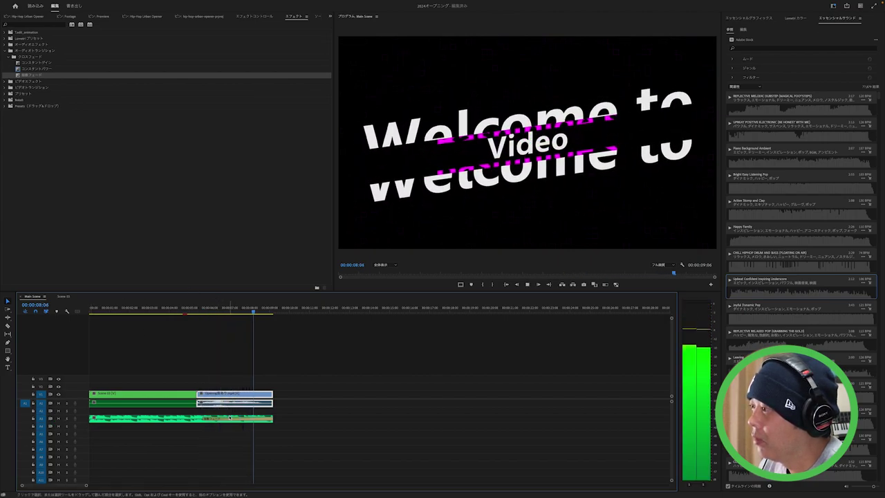
key(space)
click(256, 313)
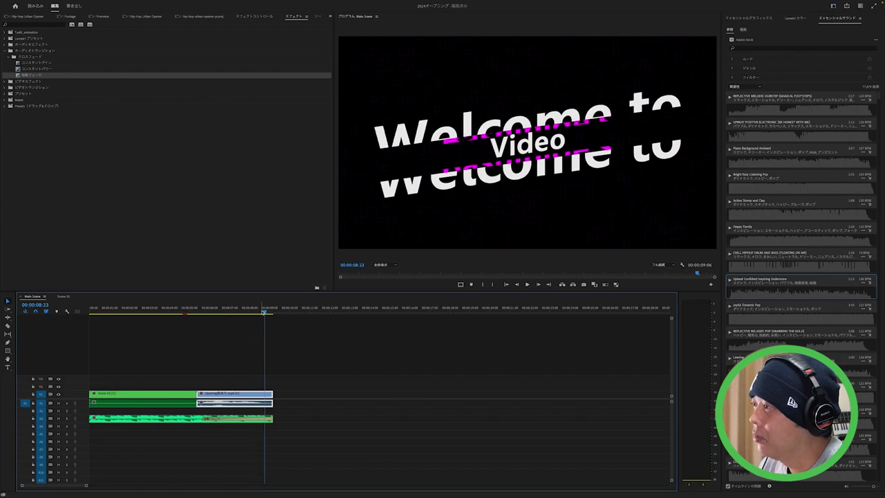
key(Home)
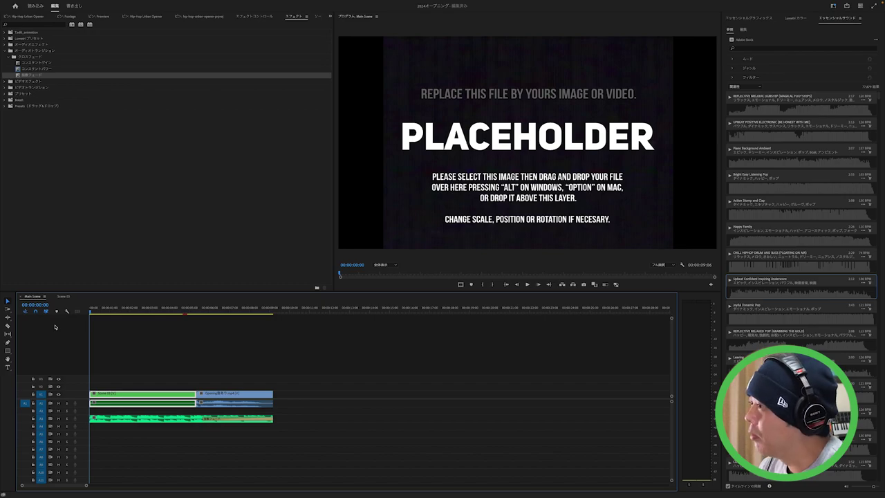
key(space)
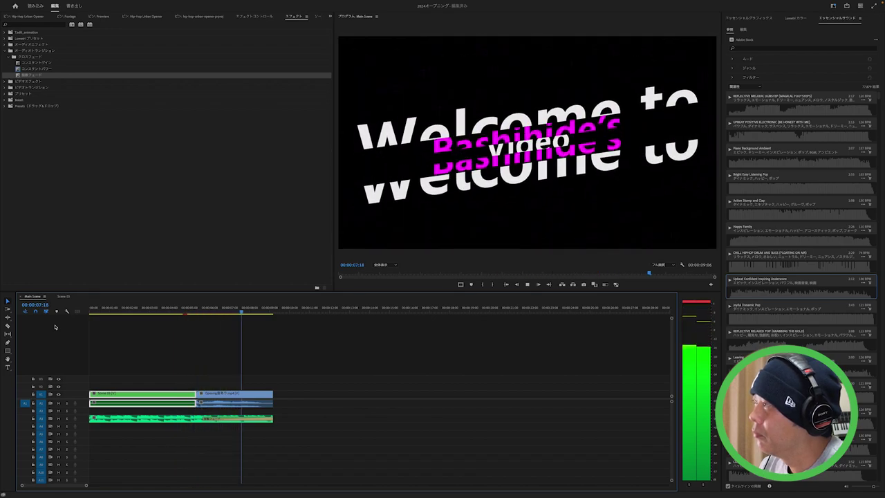
key(space)
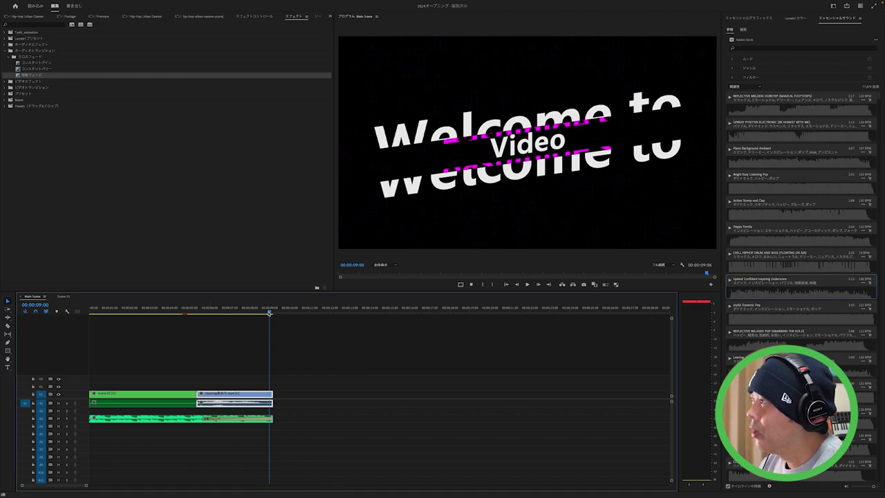
mouse_move(269, 313)
mouse_down()
mouse_move(204, 322)
mouse_move(211, 323)
mouse_up()
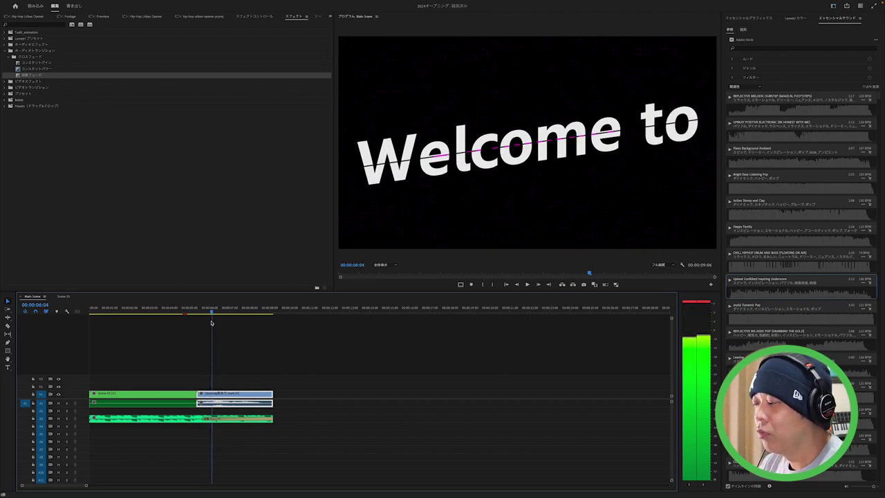
drag(212, 323, 262, 320)
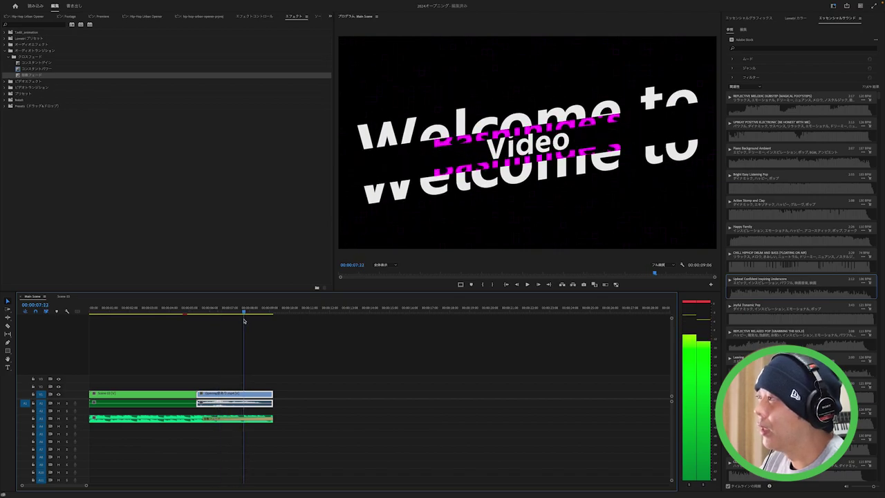
drag(263, 320, 60, 322)
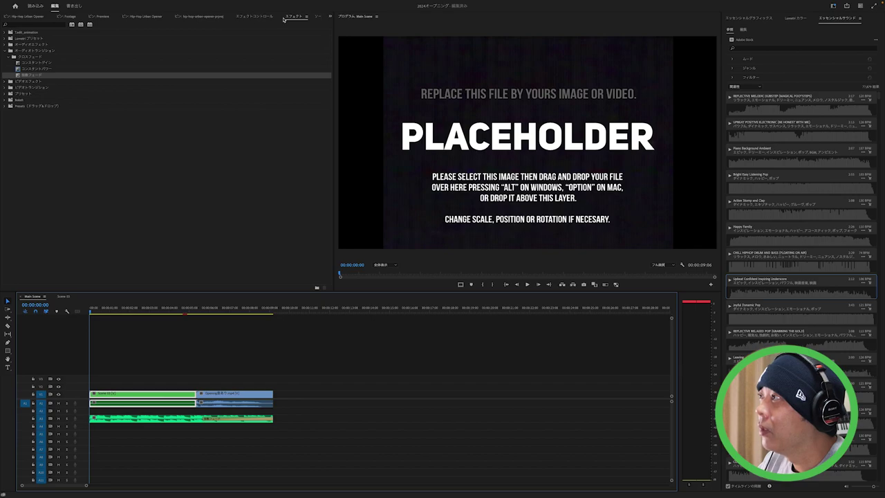
click(330, 16)
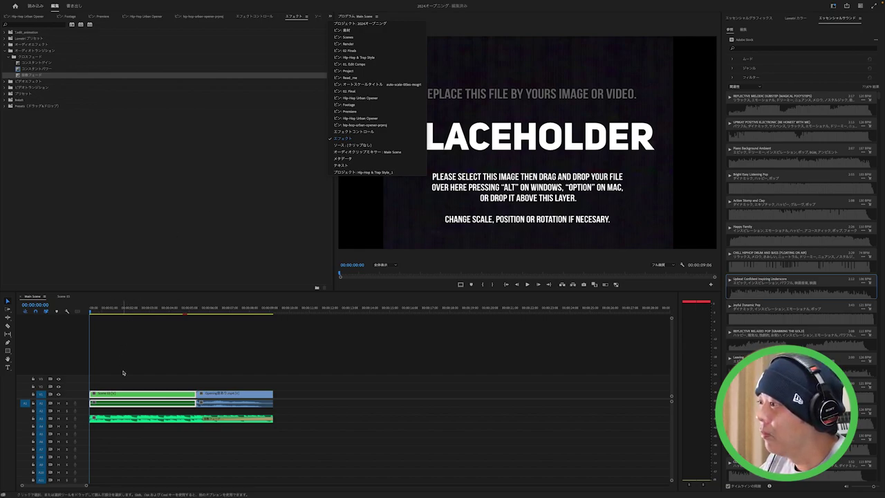
Step: Close the upper-left panel group's overflow list of bins and panels
click(192, 367)
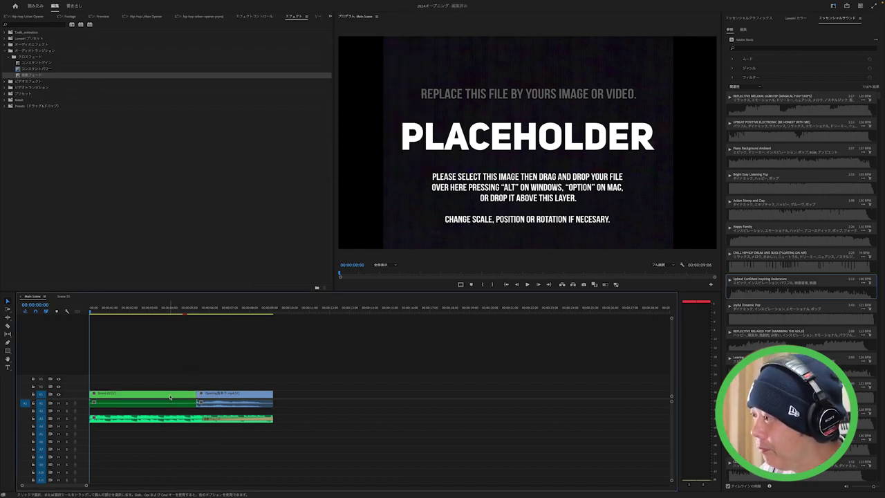
Step: Open the Scene 03 nested clip from V1 of Main Scene as its own sequence
click(166, 393)
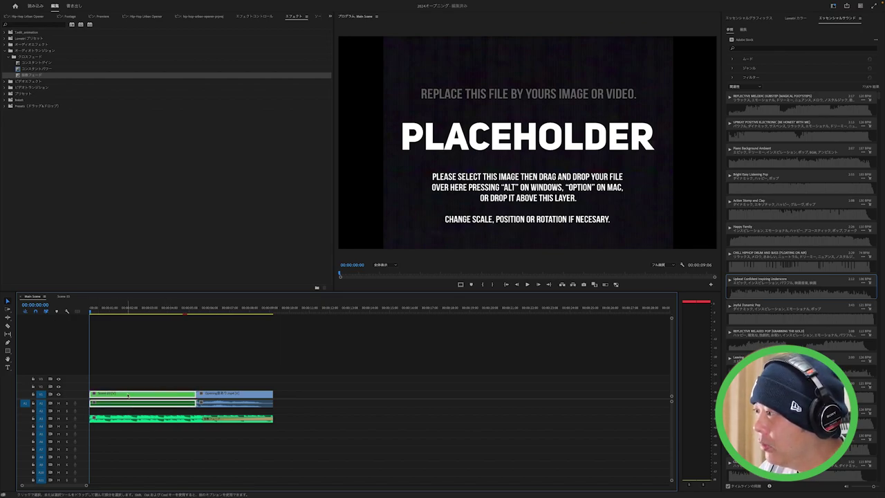
double_click(127, 394)
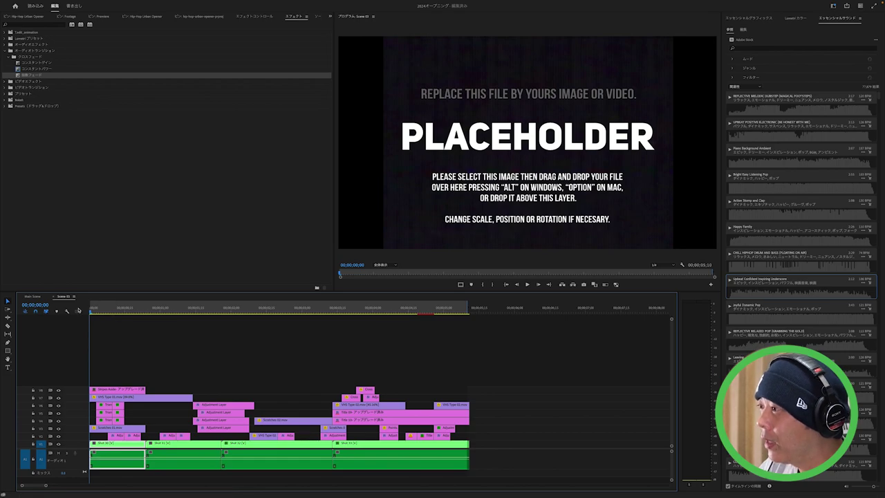
click(34, 297)
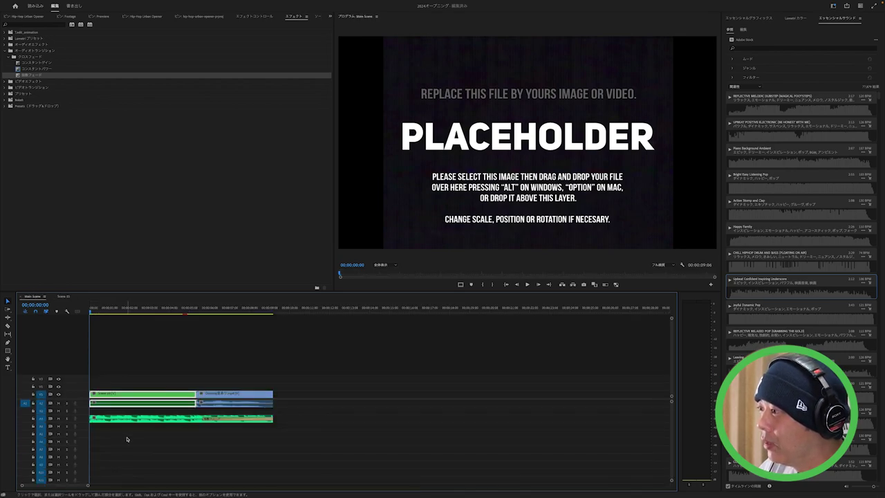
double_click(138, 398)
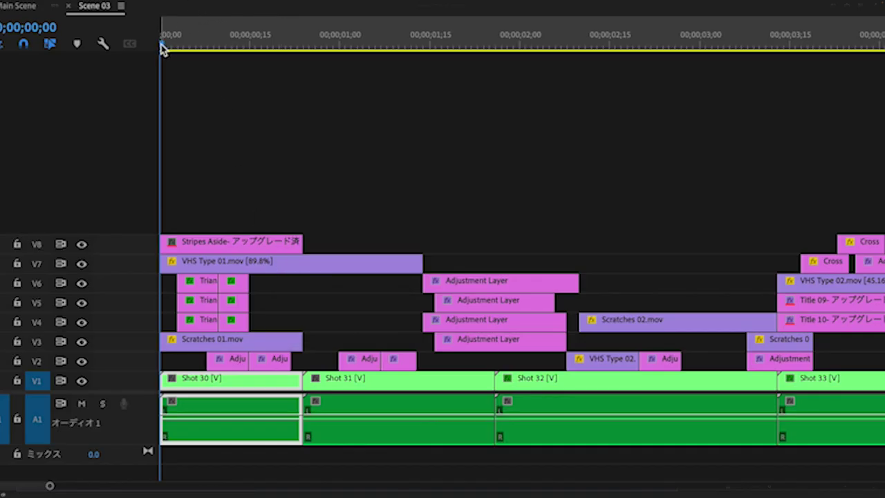
Step: Scrub through the Scene 03 shots and select VHS Type 01.mov on V7
mouse_move(163, 49)
mouse_down()
mouse_move(346, 55)
mouse_move(365, 108)
mouse_up()
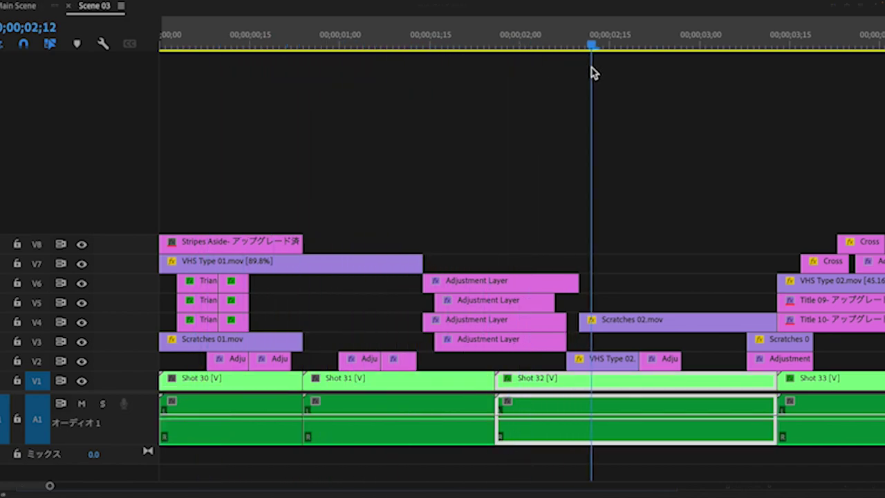
drag(365, 109, 134, 158)
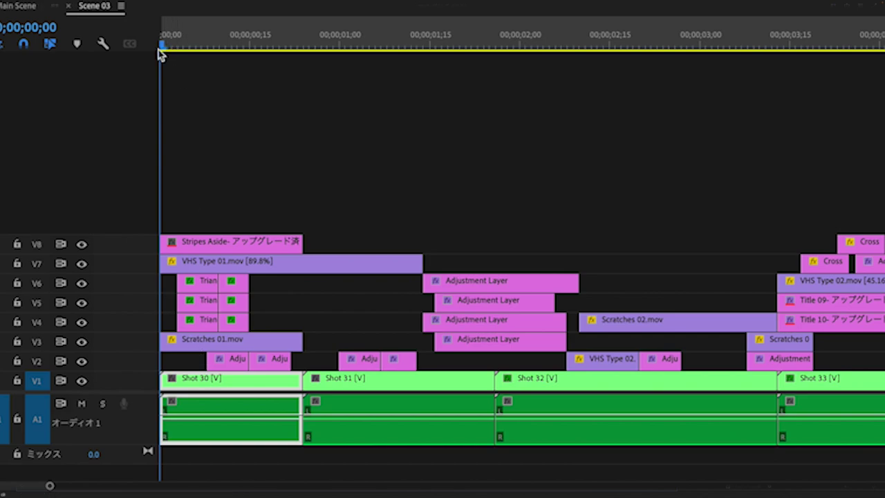
click(196, 271)
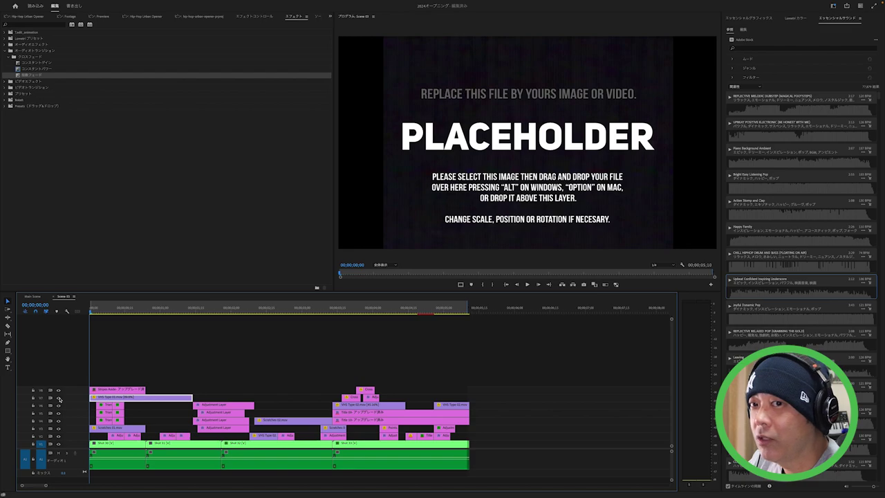
Step: Hide the VHS overlay track and play Scene 03 to compare the look
drag(101, 316, 94, 313)
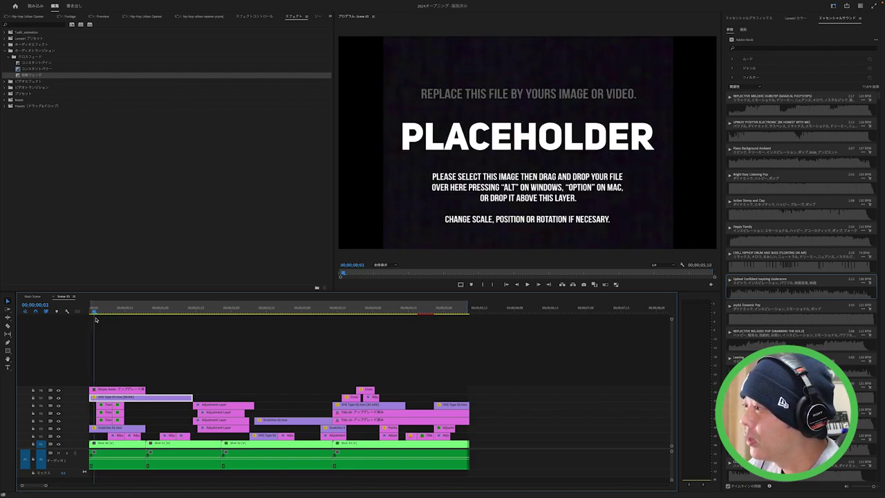
click(59, 401)
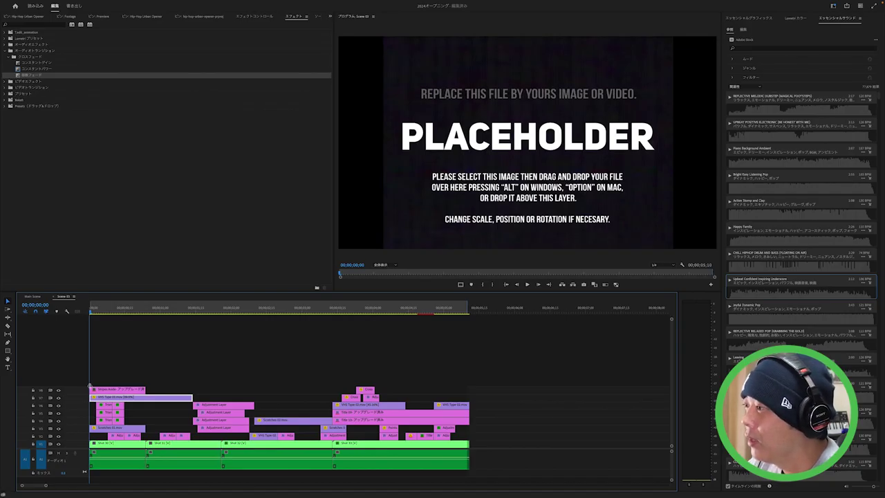
key(space)
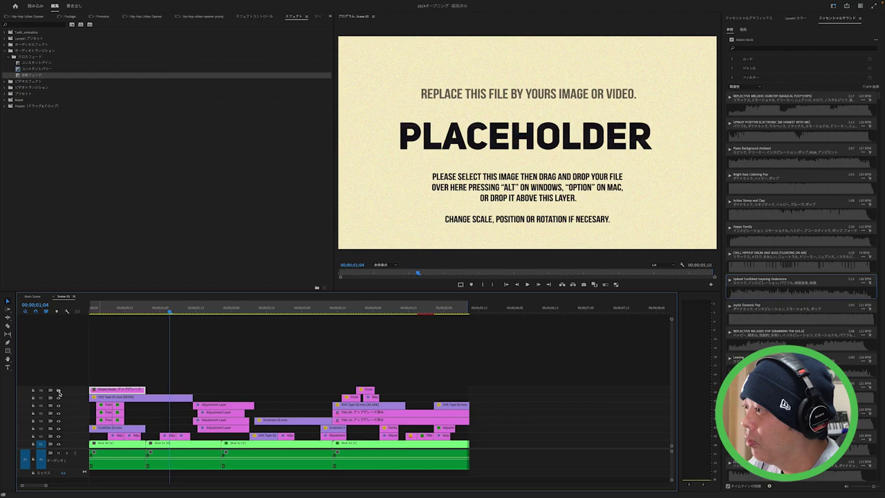
drag(167, 313, 104, 317)
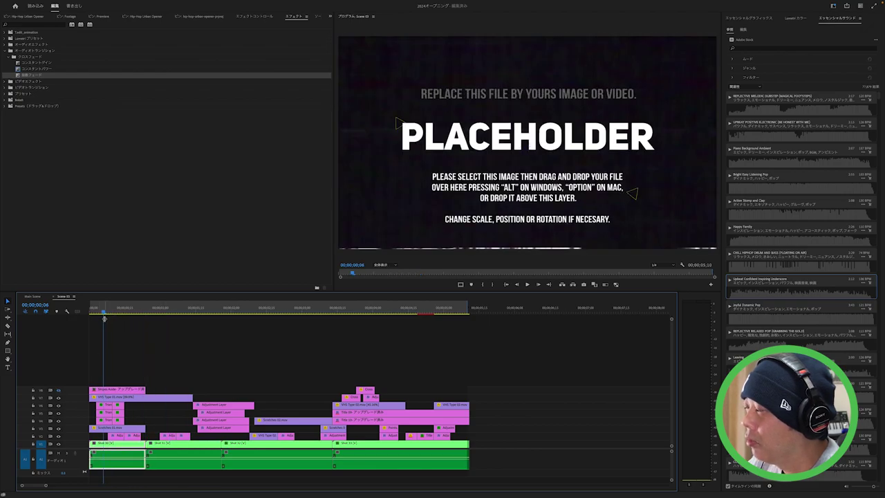
Step: Toggle the V8 stripes track to compare, return to 00;00;00;00, and open Shot 30
click(58, 392)
click(58, 391)
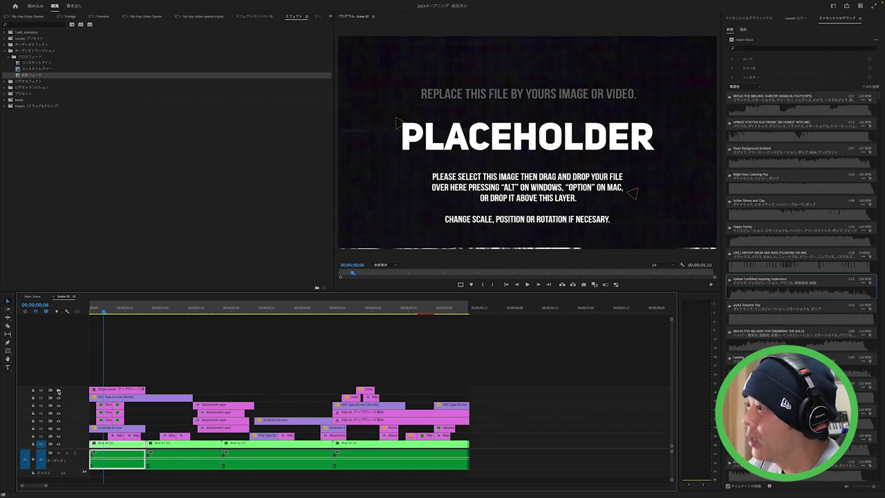
click(58, 391)
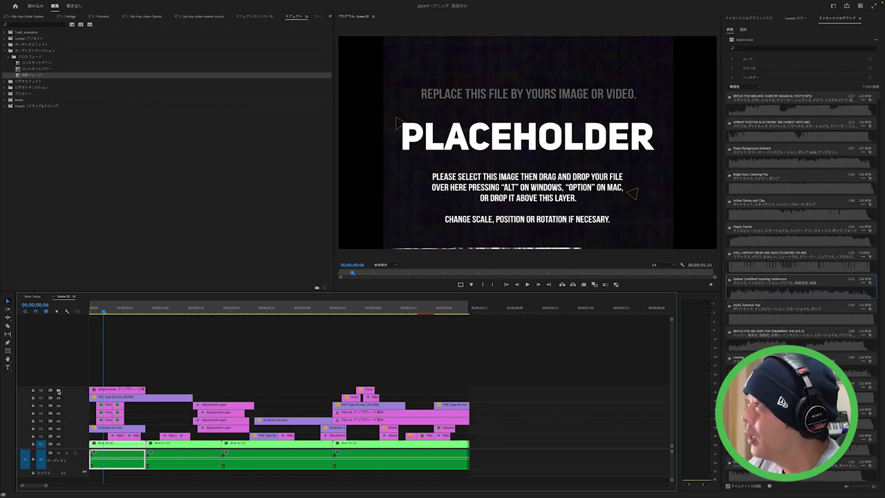
click(59, 391)
click(58, 391)
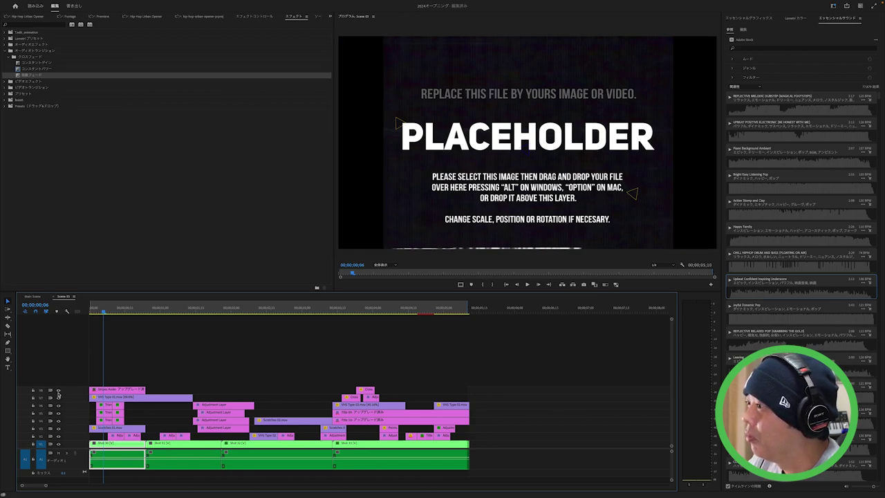
click(58, 392)
click(58, 391)
click(58, 391)
click(58, 391)
click(58, 391)
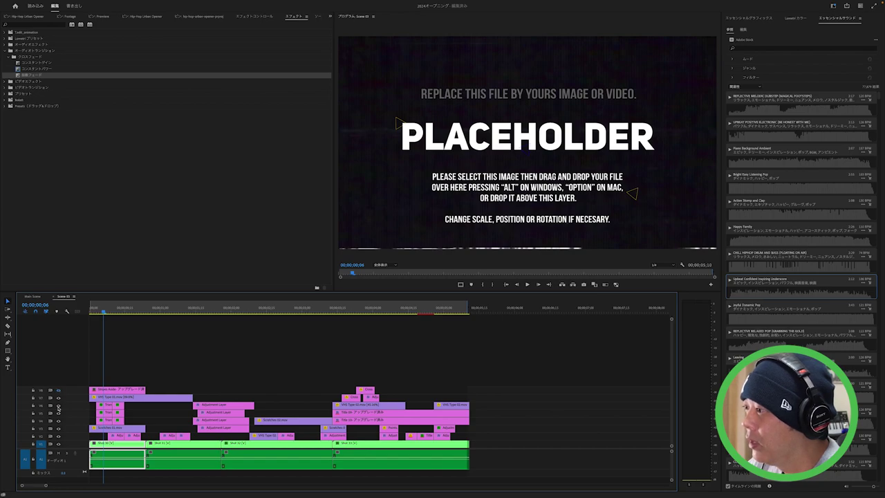
click(90, 313)
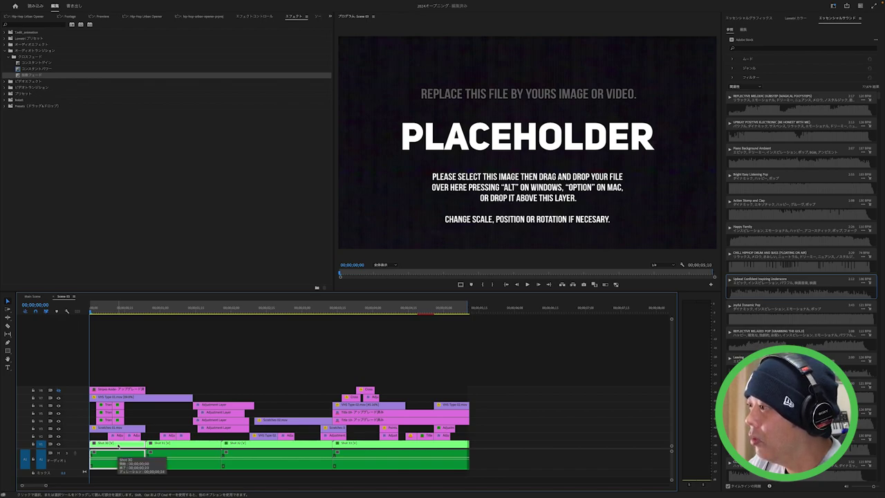
double_click(118, 446)
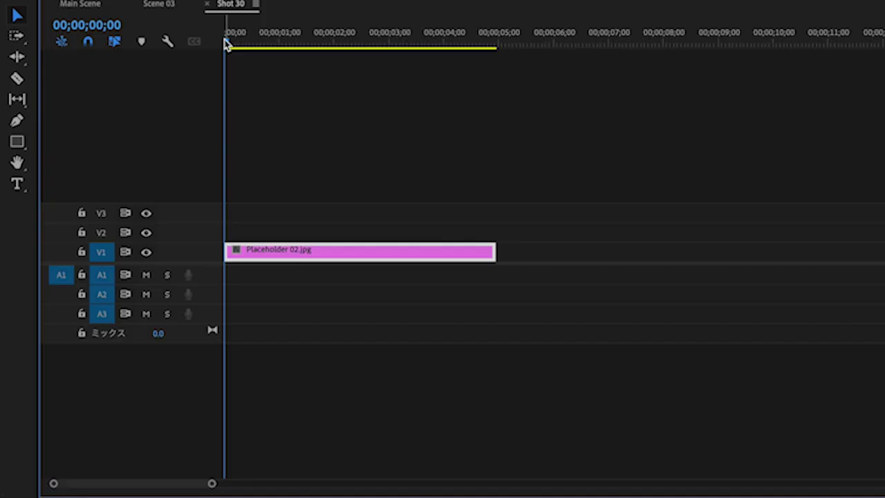
Step: Preview Shot 30's placeholder, toggle its V1 output, and show the 素材 media bin
drag(227, 45, 233, 99)
drag(232, 95, 200, 108)
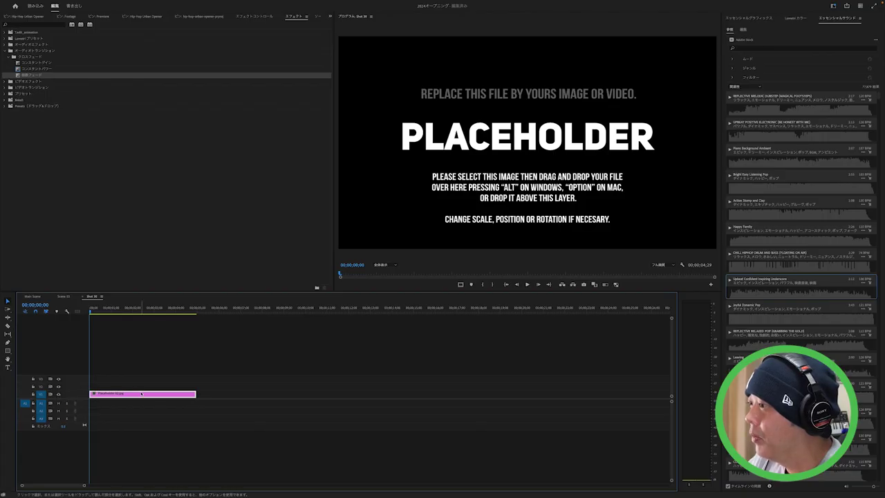
click(58, 394)
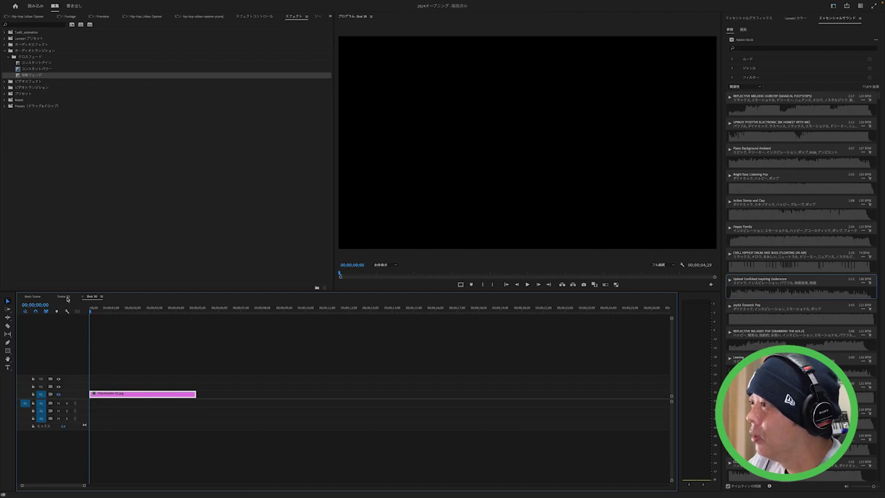
click(58, 395)
click(58, 394)
click(58, 394)
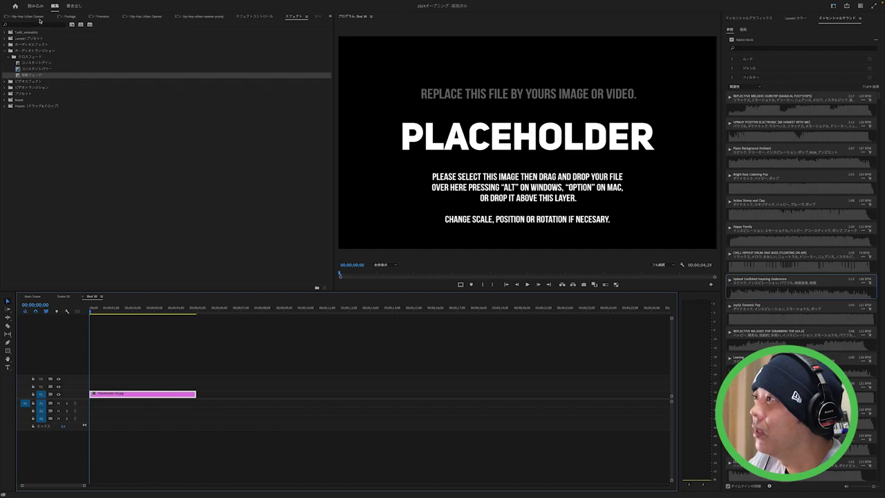
click(330, 17)
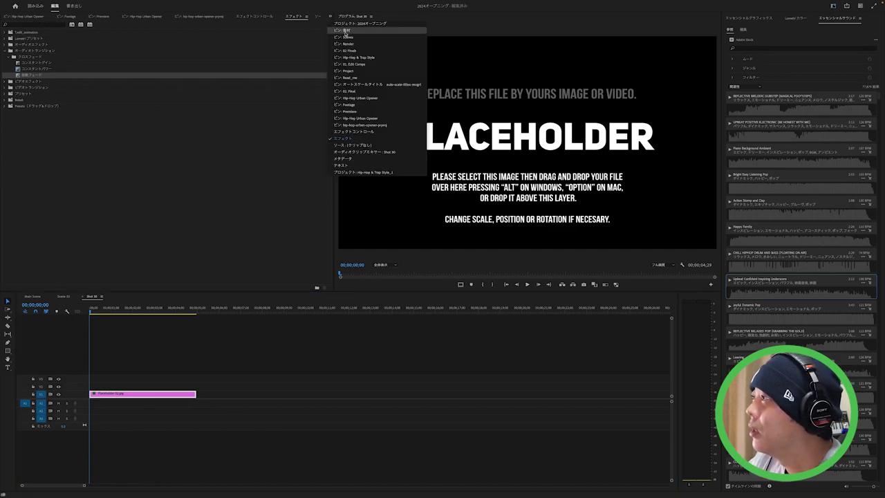
click(345, 30)
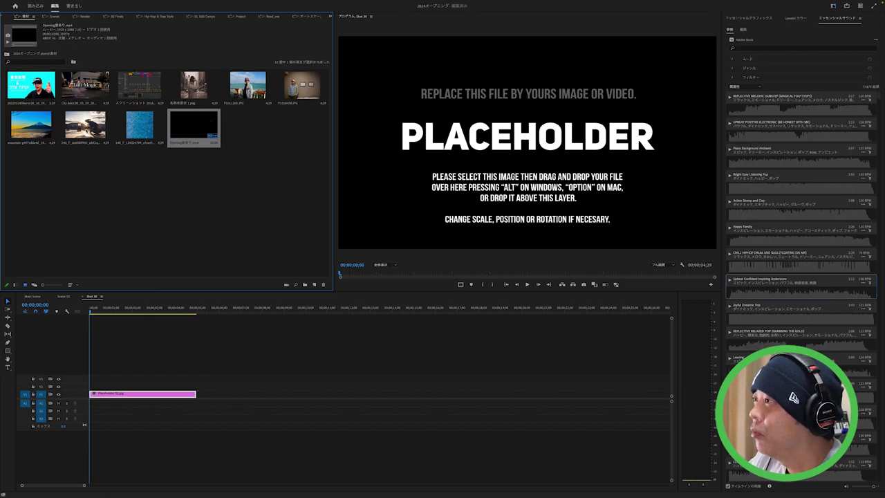
Step: Replace Shot 30's placeholder with the breakdancer photo and set Scale to about 341.6
drag(85, 128, 96, 401)
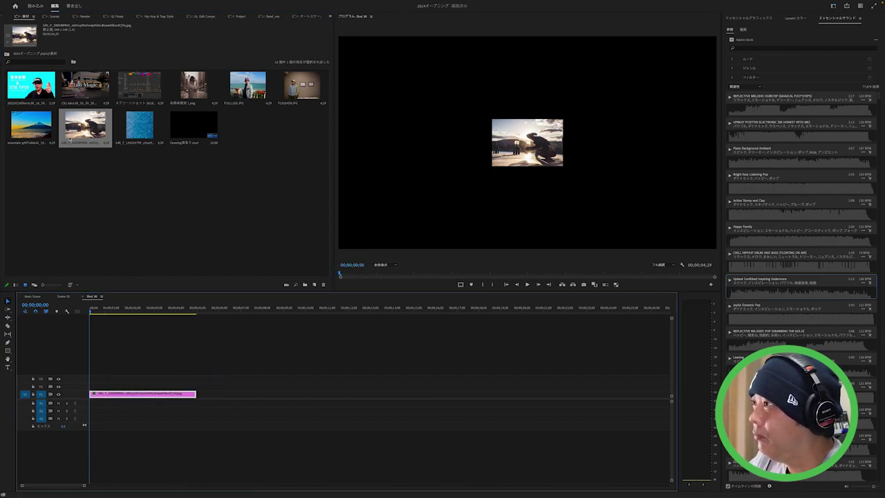
click(329, 16)
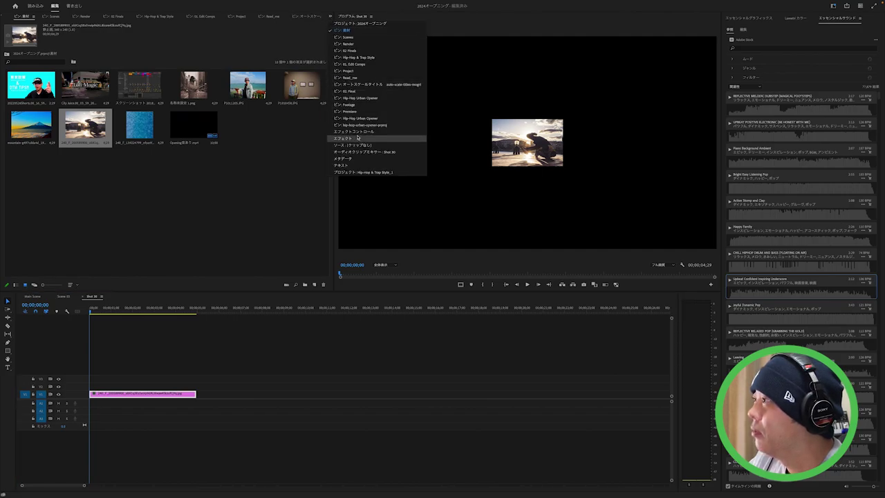
click(352, 131)
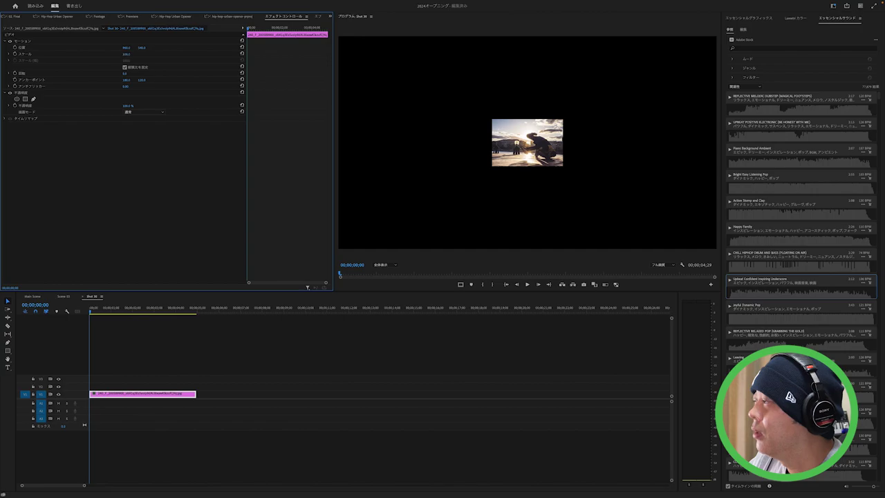
drag(126, 54, 166, 54)
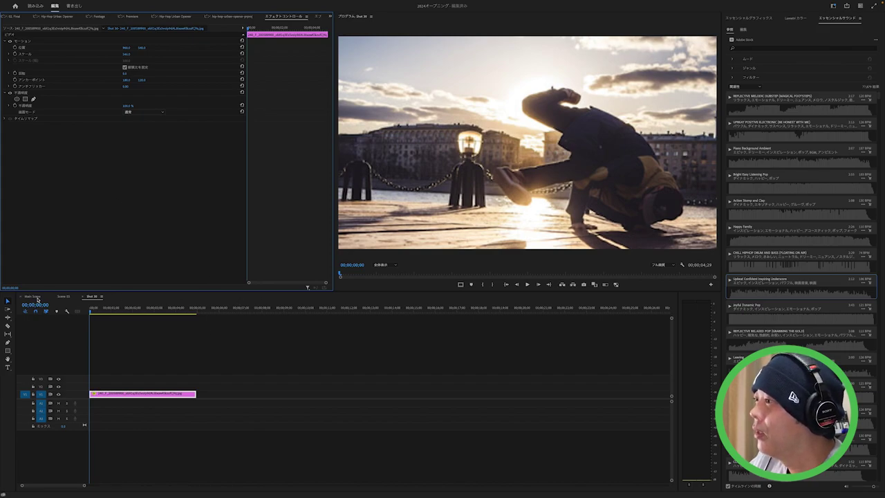
click(38, 299)
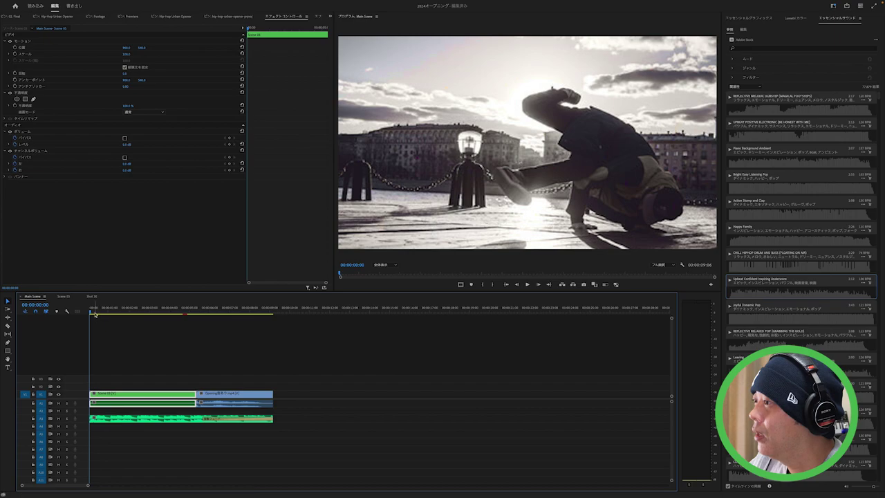
Step: Play Main Scene from the start to check the breakdancer shot, then select Shot 31 in Scene 03
click(62, 297)
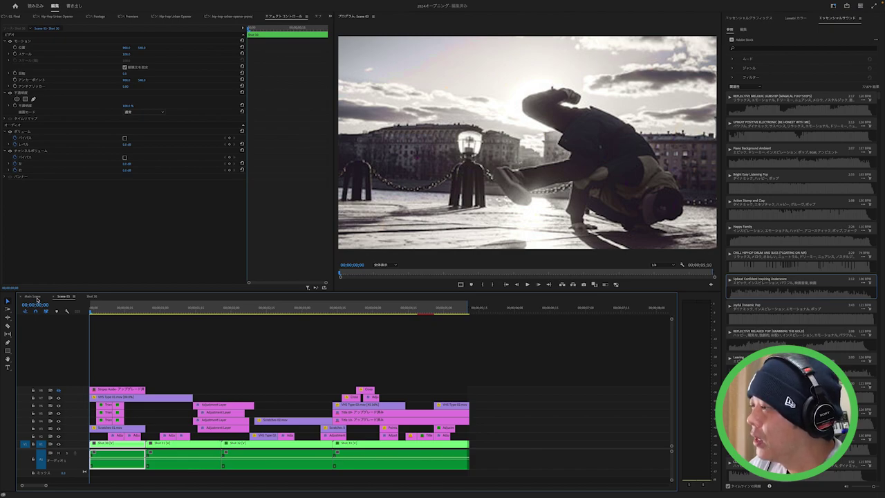
click(37, 299)
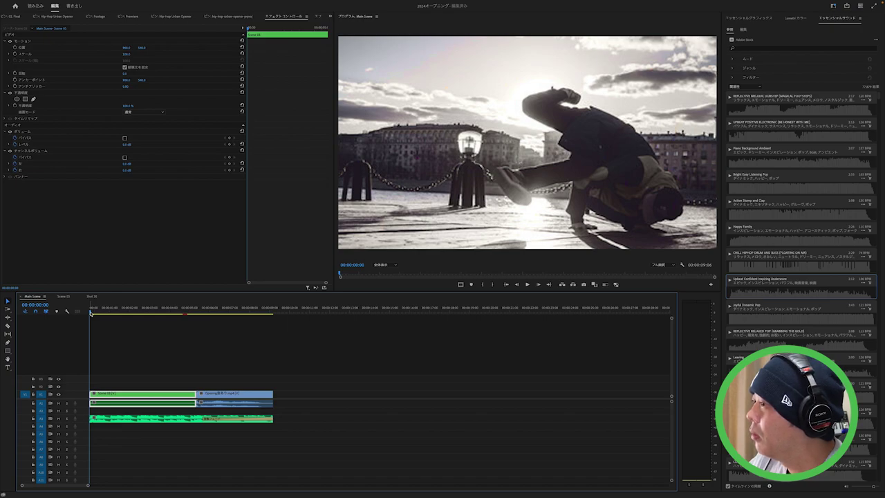
mouse_move(91, 313)
mouse_down()
mouse_move(109, 312)
mouse_move(55, 316)
mouse_up()
key(space)
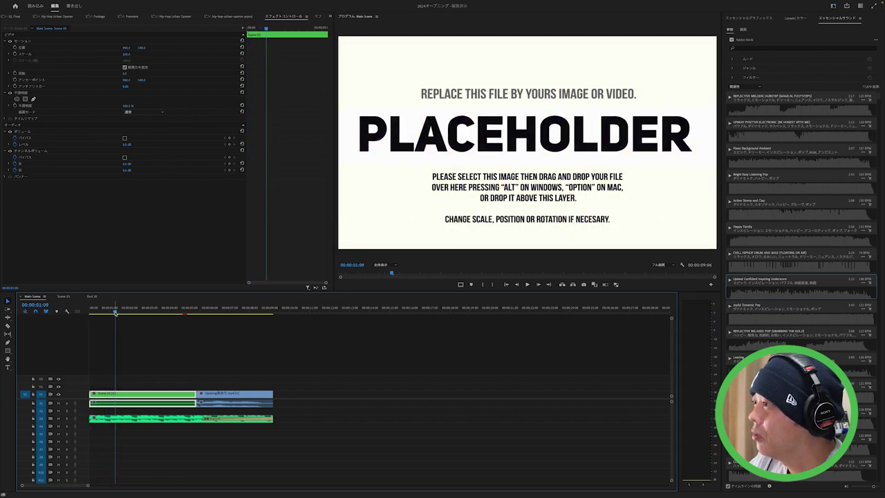
drag(105, 311, 85, 316)
key(space)
key(space)
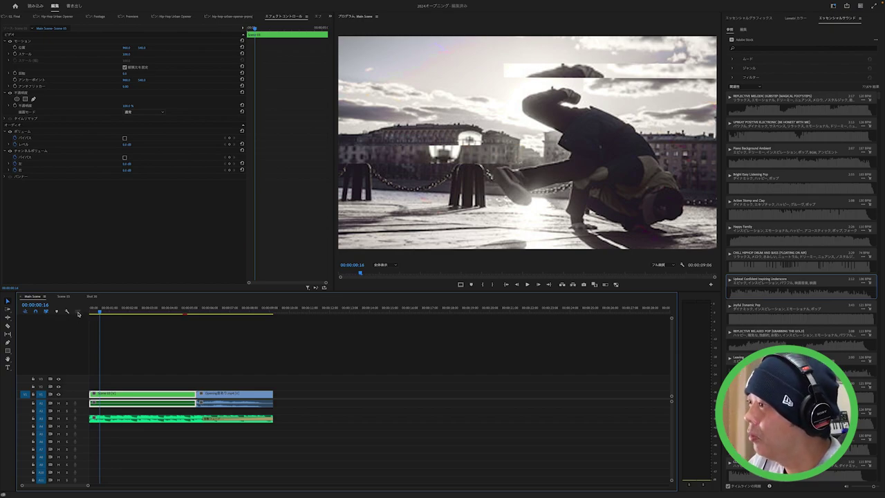
click(104, 310)
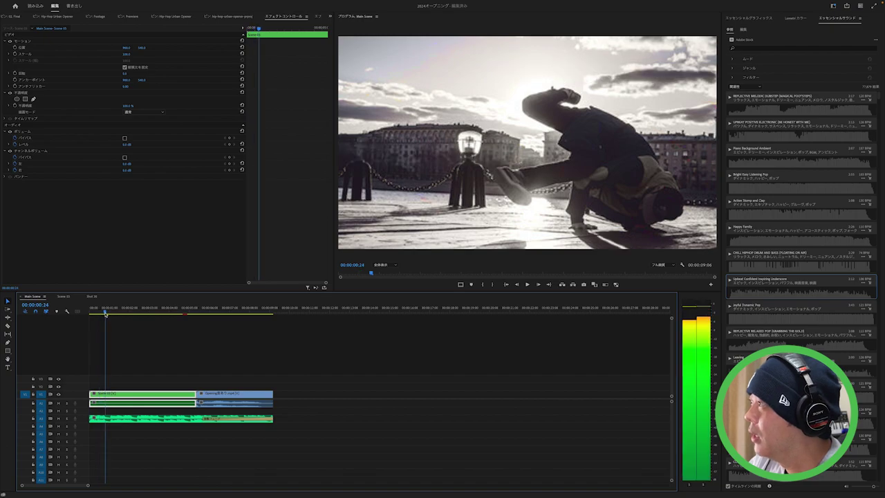
drag(103, 313, 78, 318)
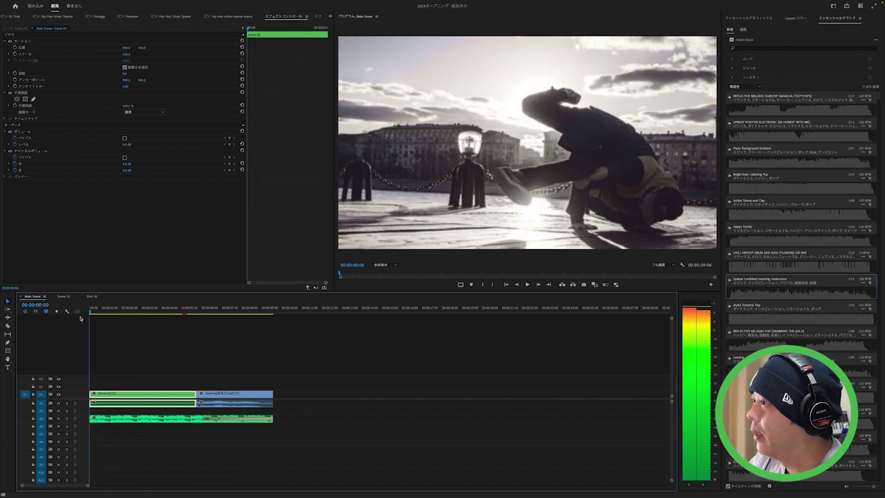
click(61, 296)
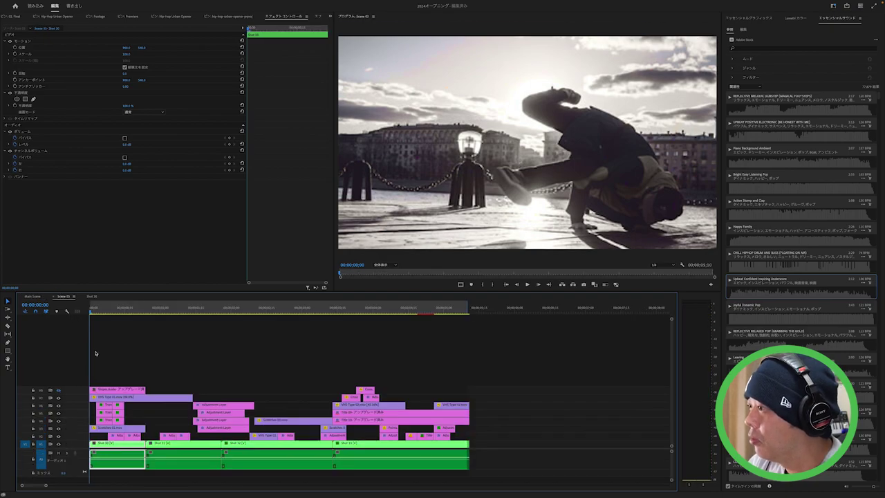
click(166, 305)
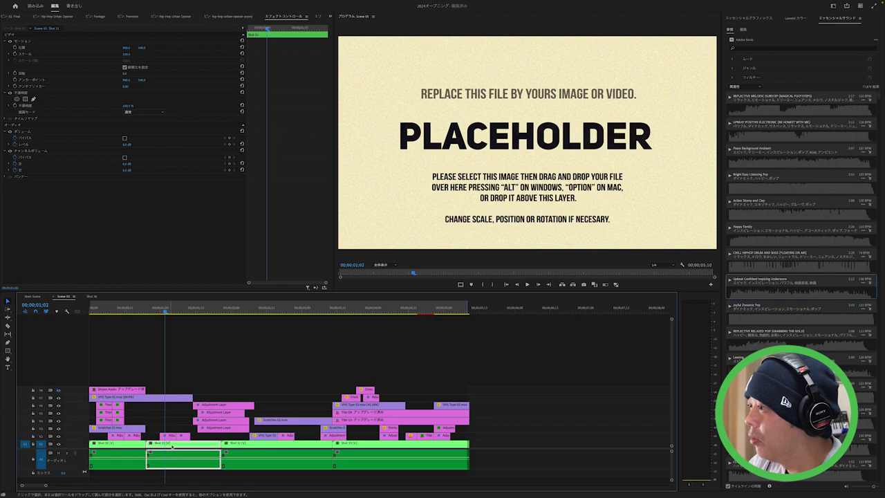
Step: Swap Shot 31's placeholder for P1010458.JPG from the 素材 bin and apply フレームサイズに合わせる
double_click(187, 446)
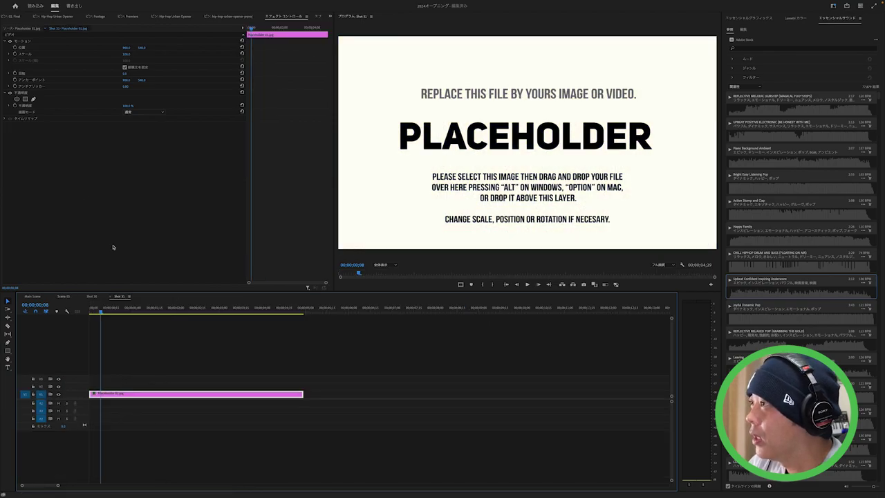
click(330, 17)
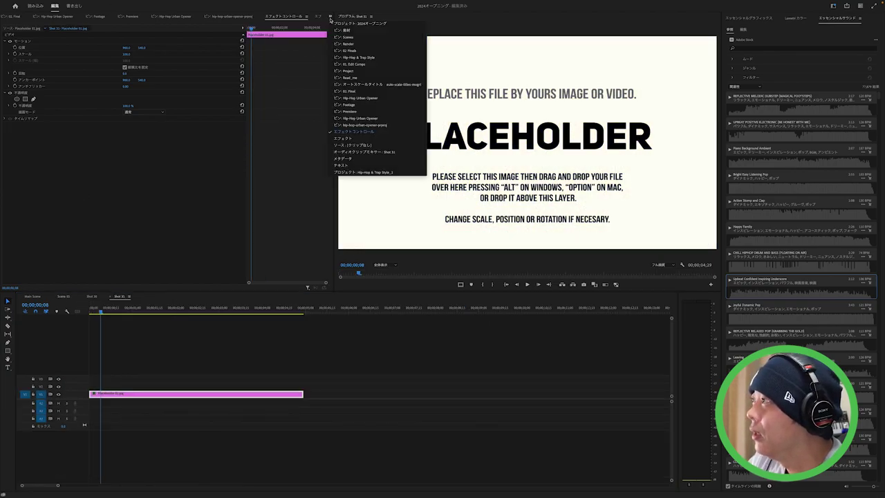
click(346, 32)
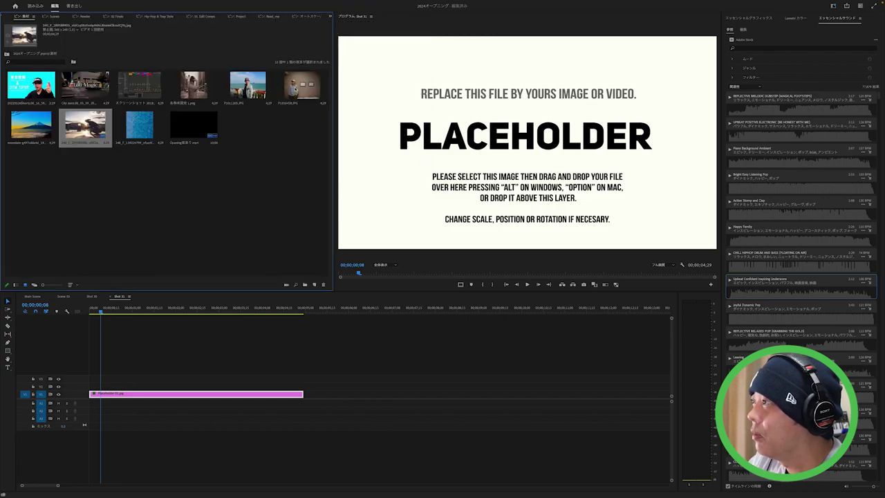
click(298, 89)
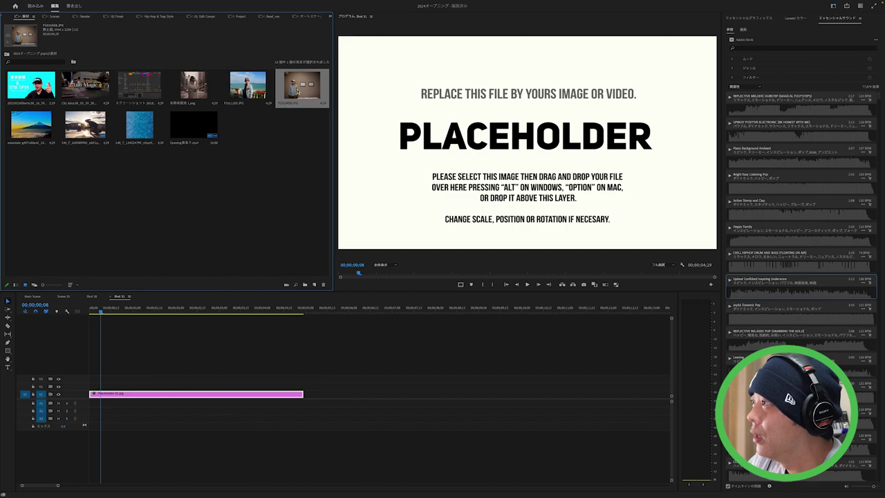
drag(298, 89, 90, 398)
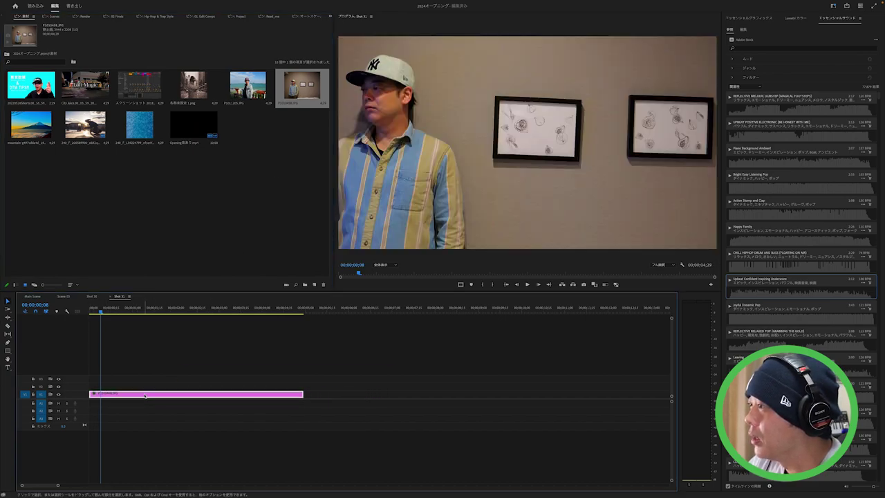
right_click(208, 394)
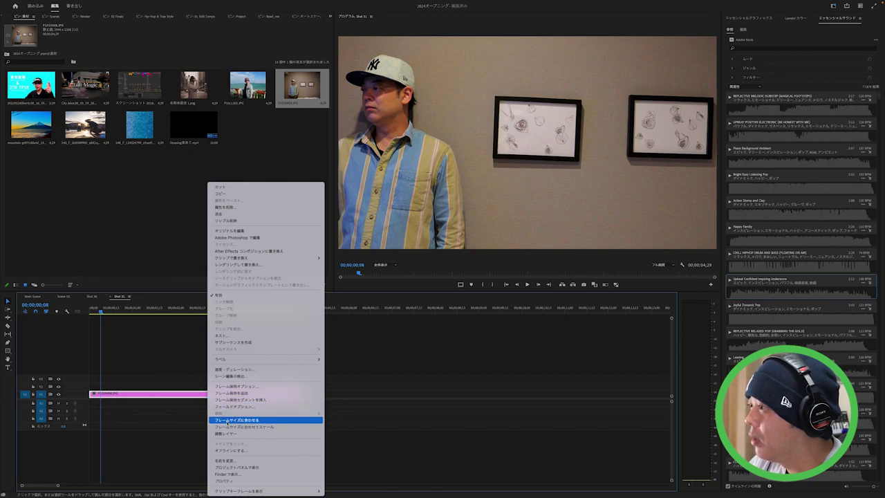
click(227, 420)
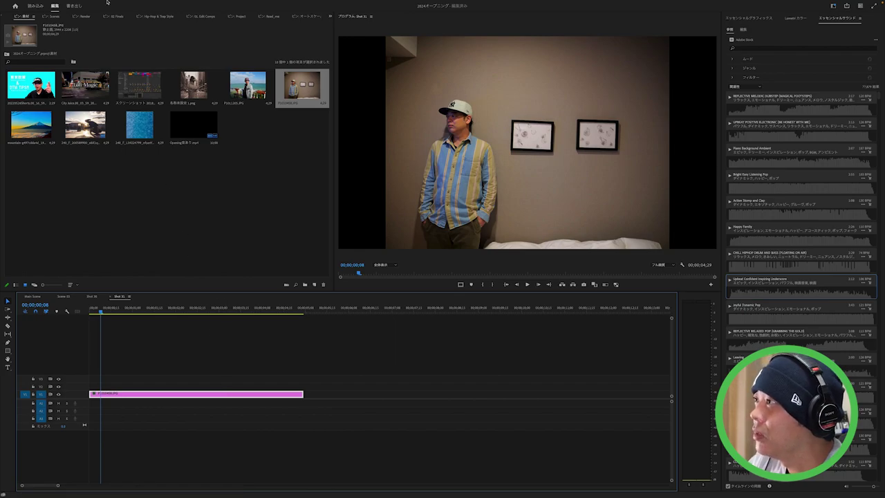
mouse_move(101, 2)
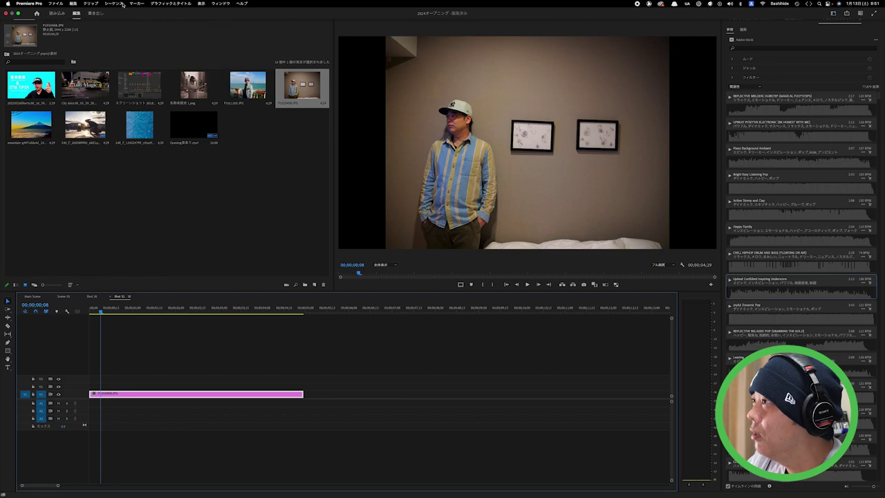
click(122, 5)
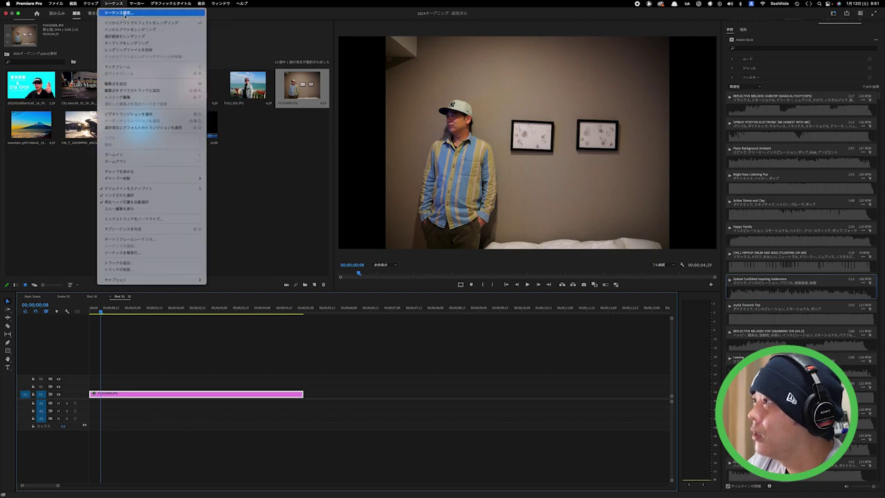
click(342, 164)
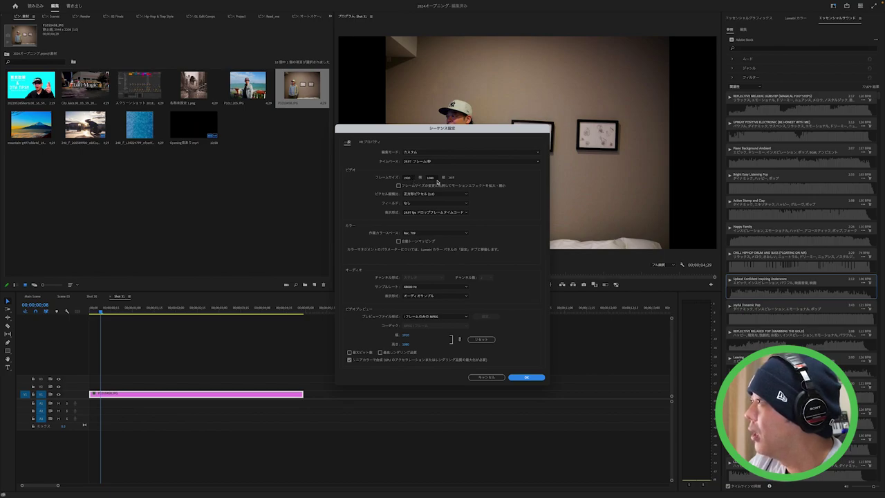
click(486, 378)
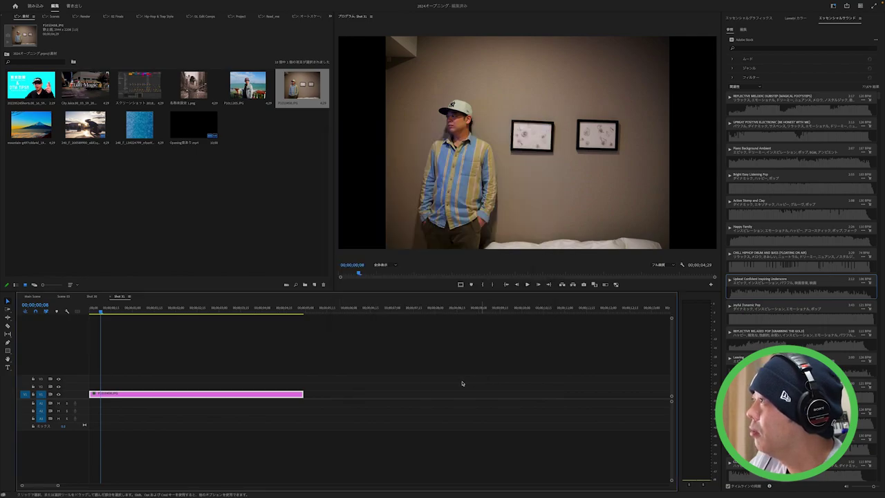
drag(101, 311, 90, 312)
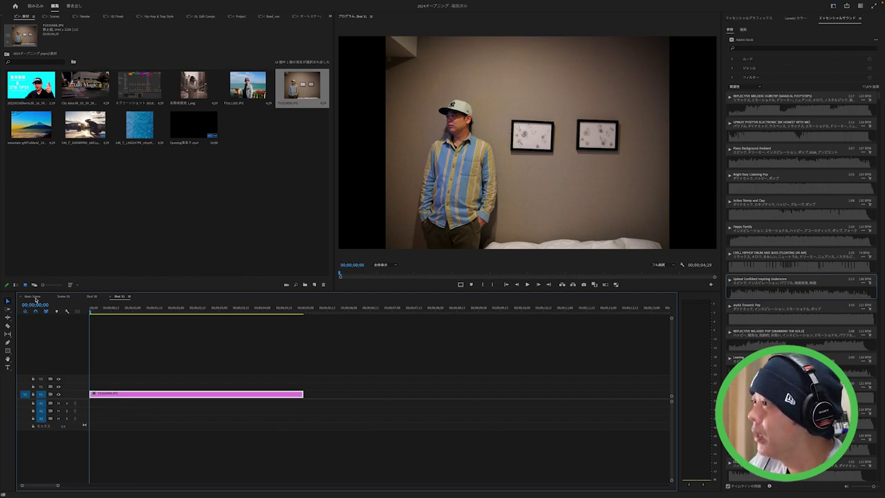
Step: Play Main Scene briefly and mute audio track A3
click(34, 296)
key(space)
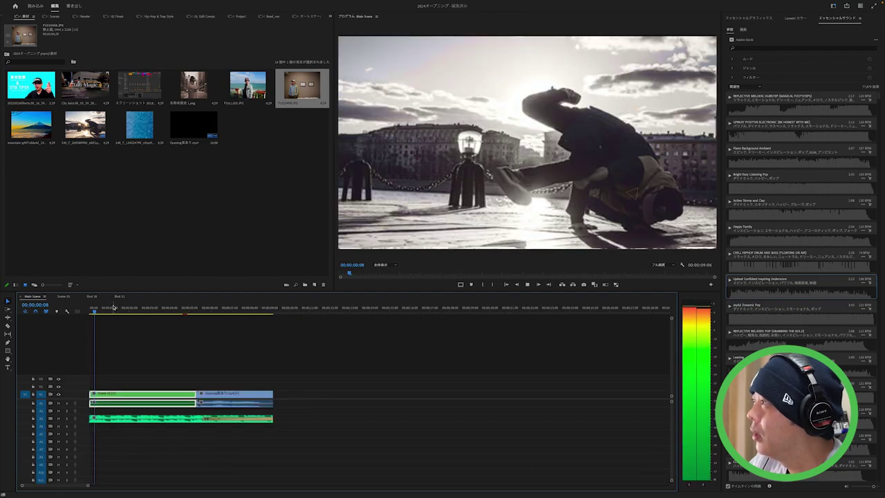
key(space)
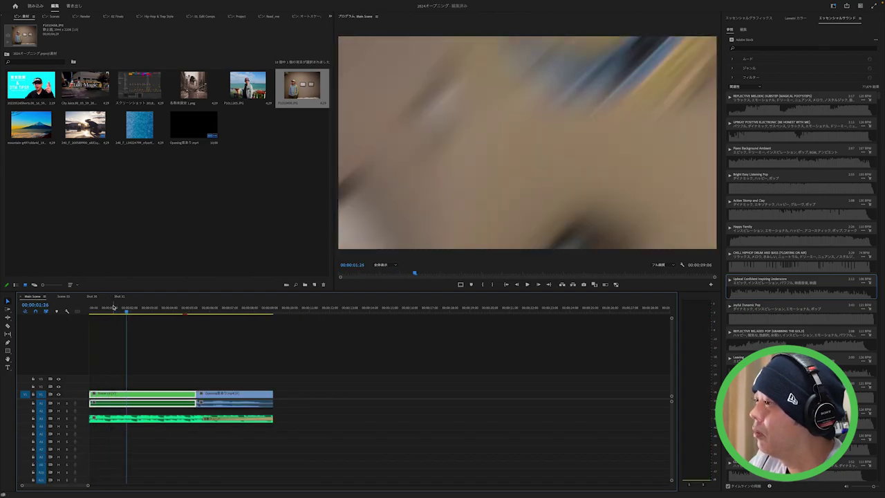
click(59, 419)
Step: Replay the intro from the start several times, then return to Scene 03
key(Home)
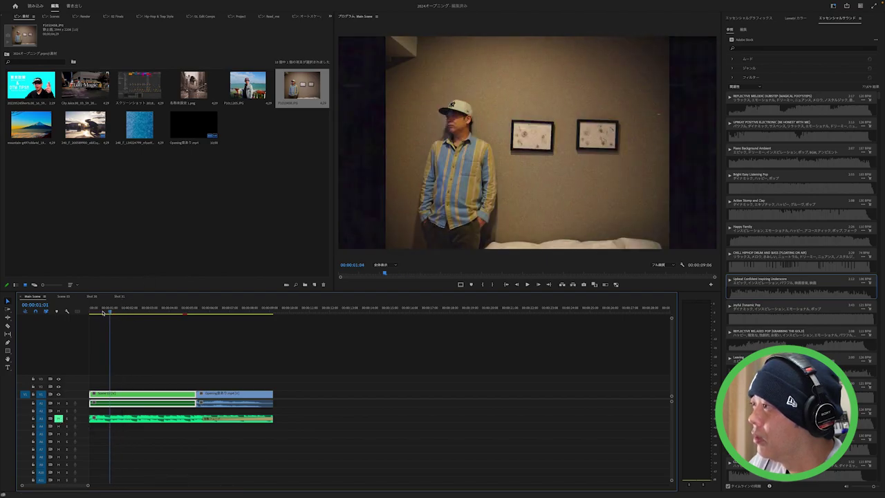
key(space)
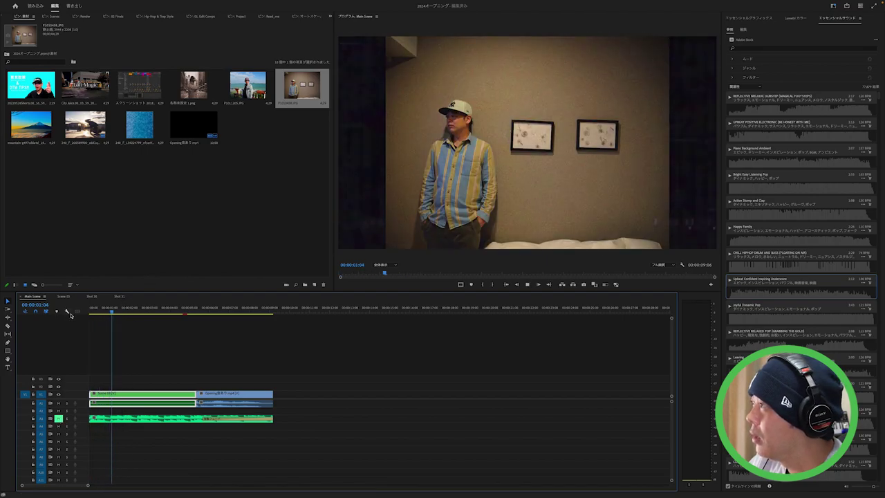
key(space)
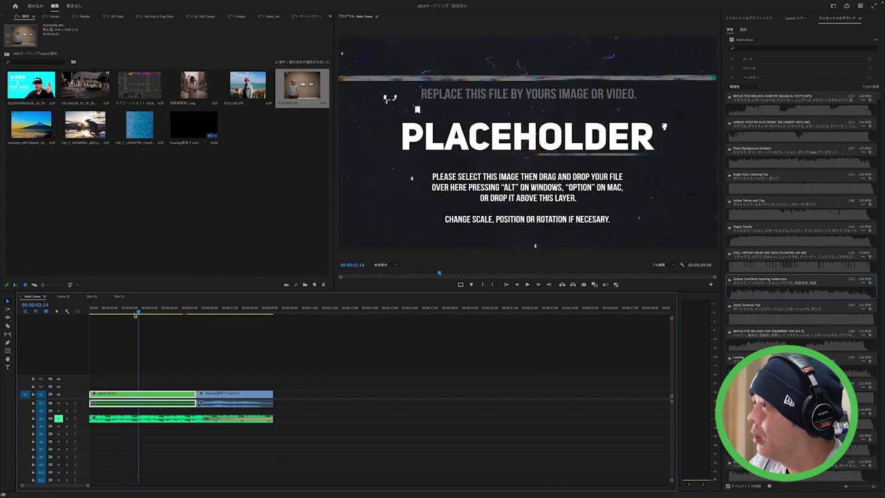
key(Home)
key(space)
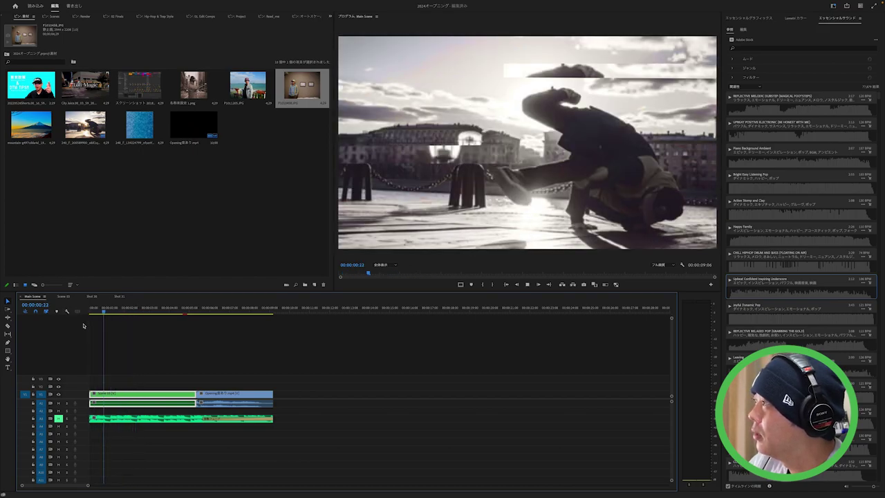
key(space)
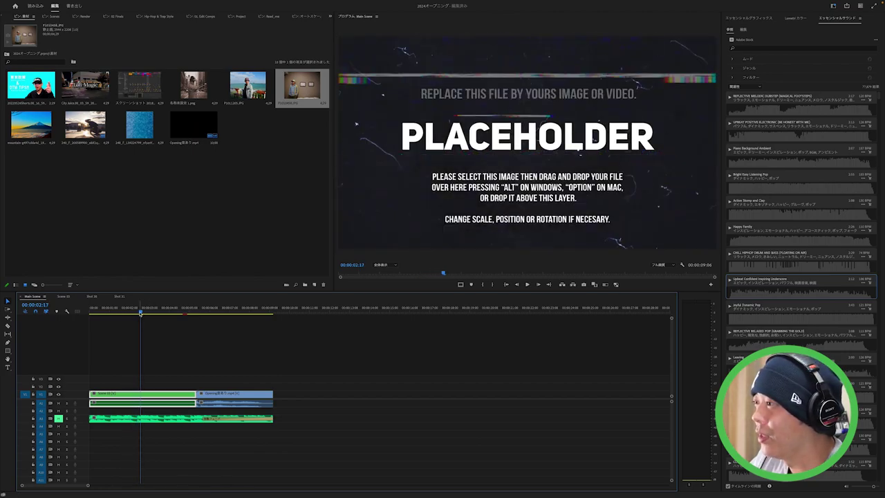
key(Home)
click(63, 296)
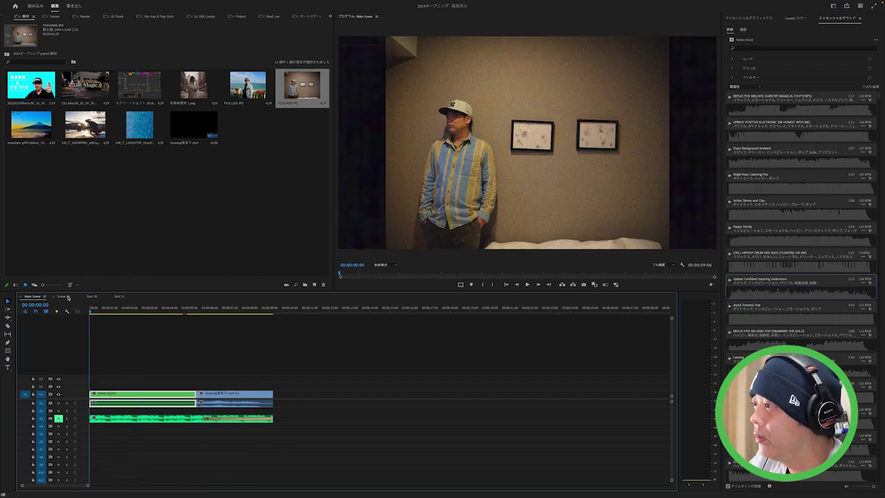
Step: Play Scene 03 to the next placeholder and open its nested shot sequence
click(257, 444)
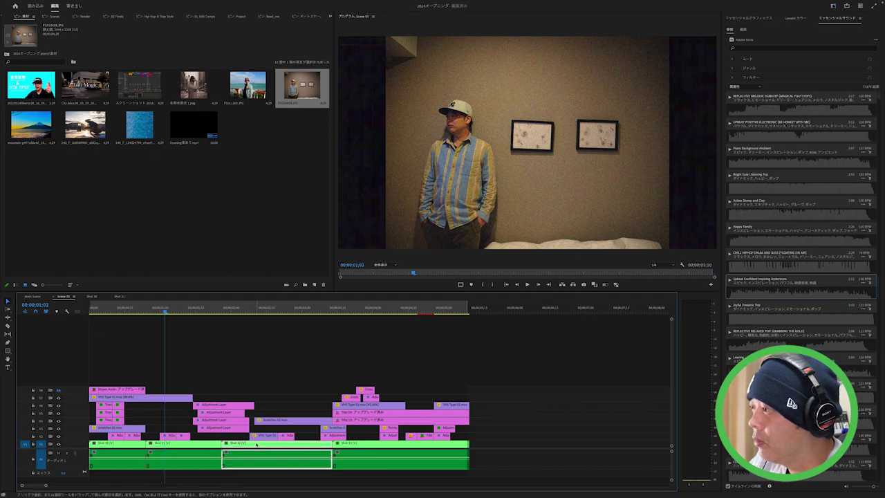
key(space)
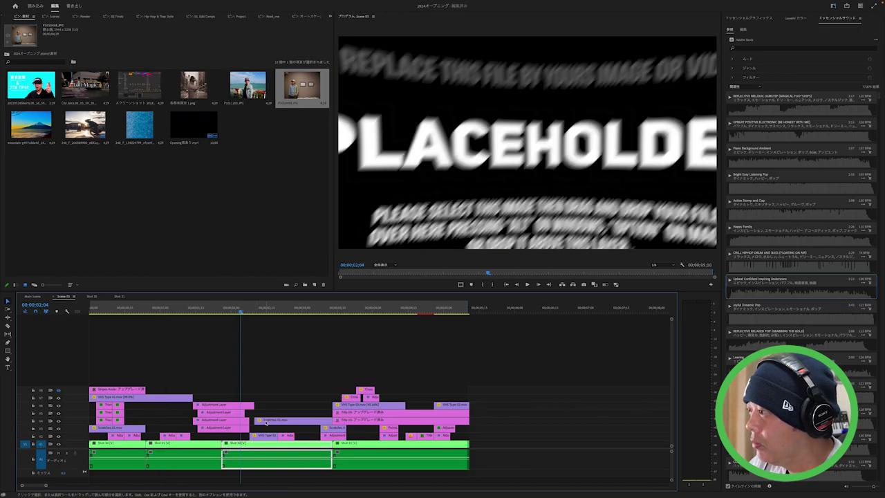
double_click(242, 445)
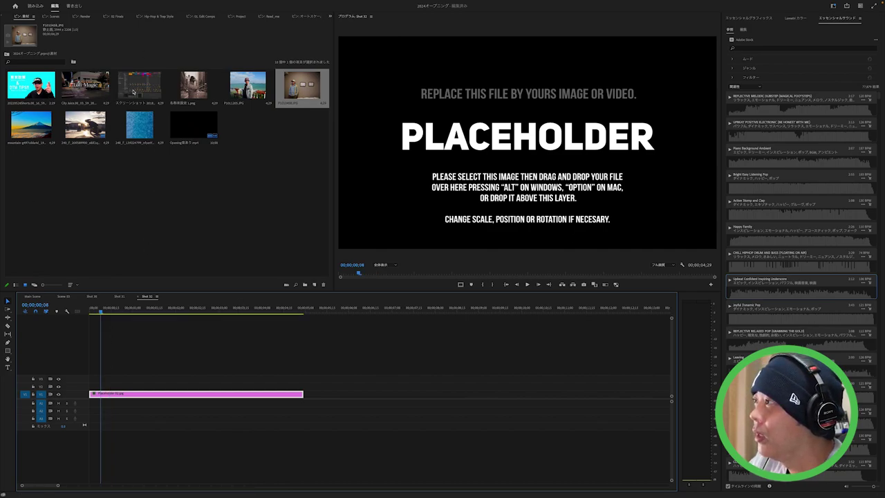
Step: Put the screenshot on V1 over the placeholder, set it to frame size, and play Main Scene
drag(135, 90, 92, 381)
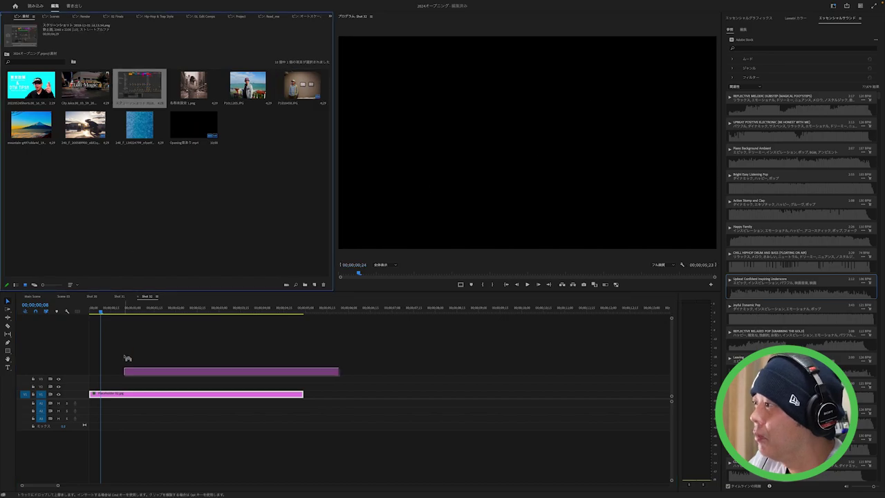
drag(92, 381, 92, 395)
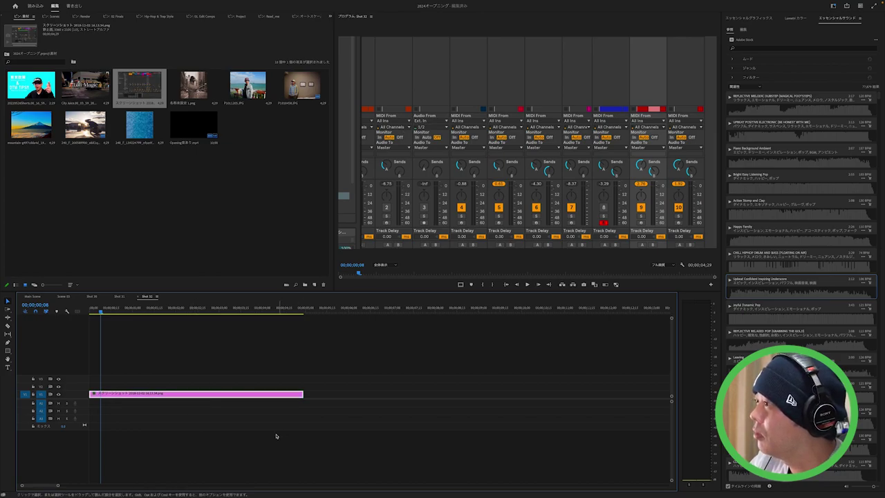
right_click(251, 396)
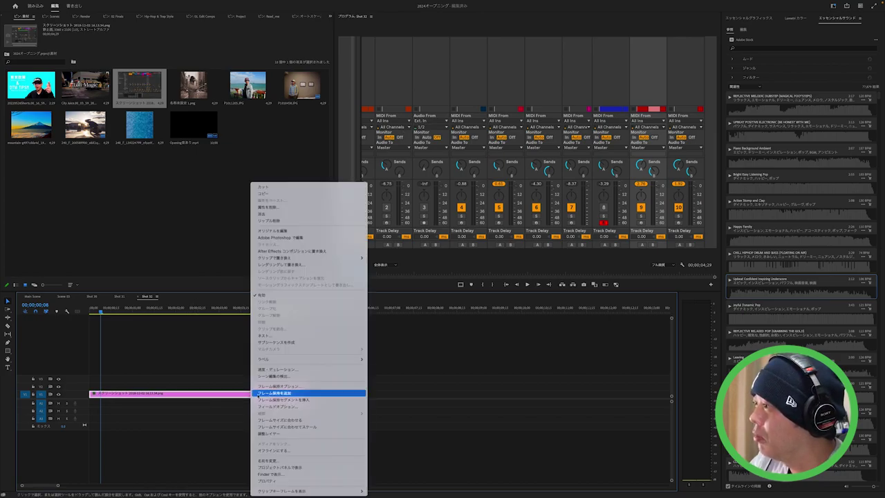
click(282, 421)
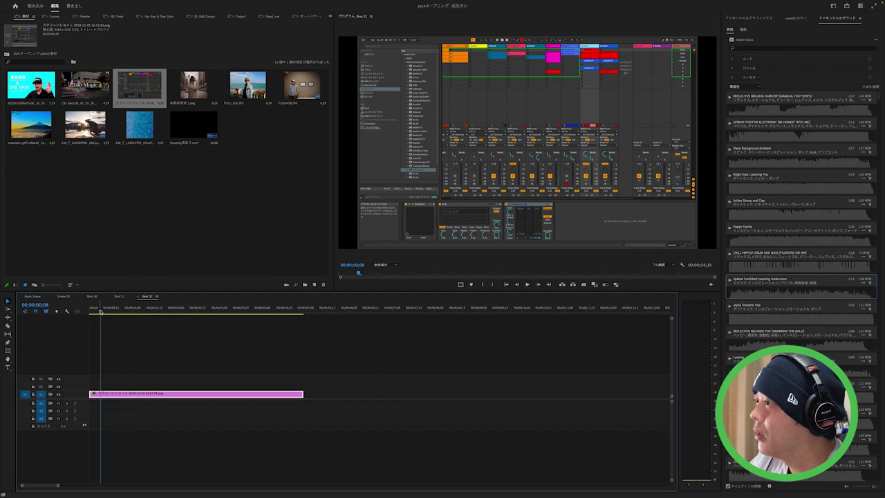
click(32, 296)
key(space)
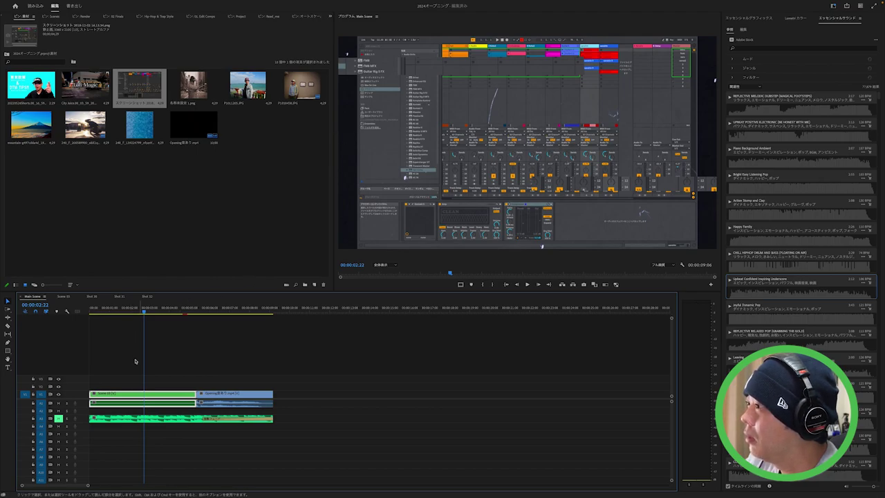
Step: Go back to the Shot 32 sequence and show the hidden panels list
click(146, 296)
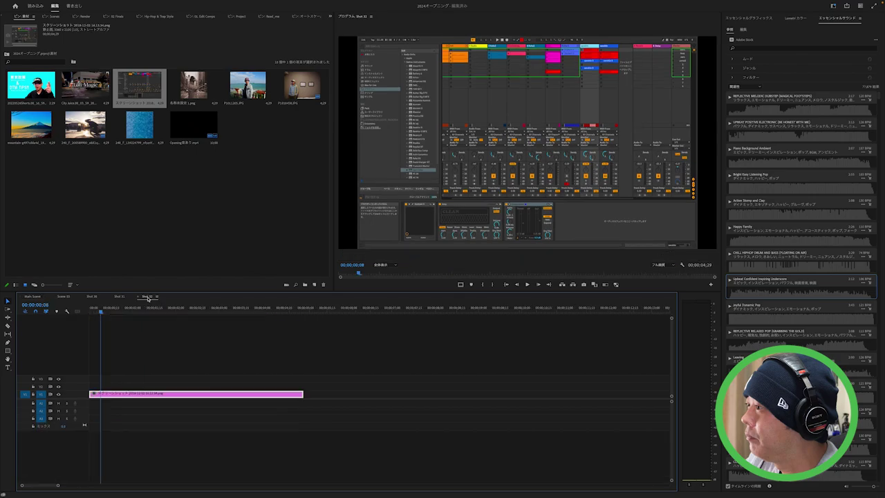
click(330, 17)
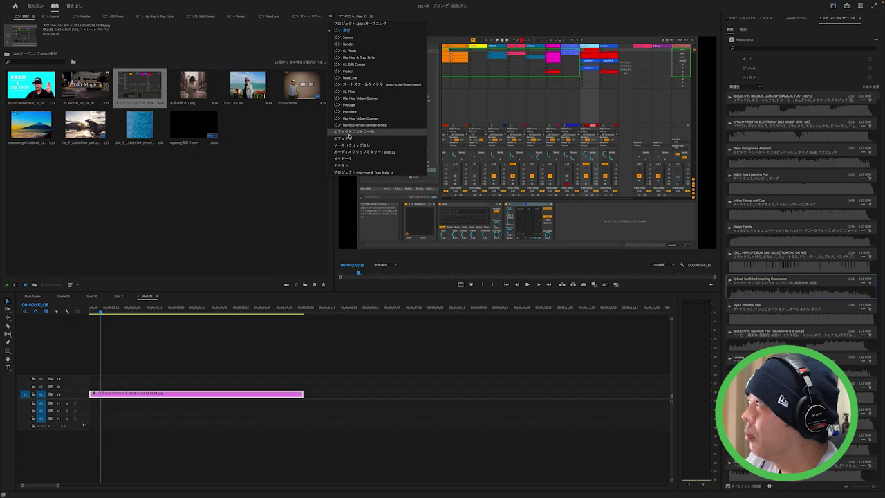
Step: Raise the screenshot's Scale in Effect Controls, then view Main Scene around two seconds
click(349, 134)
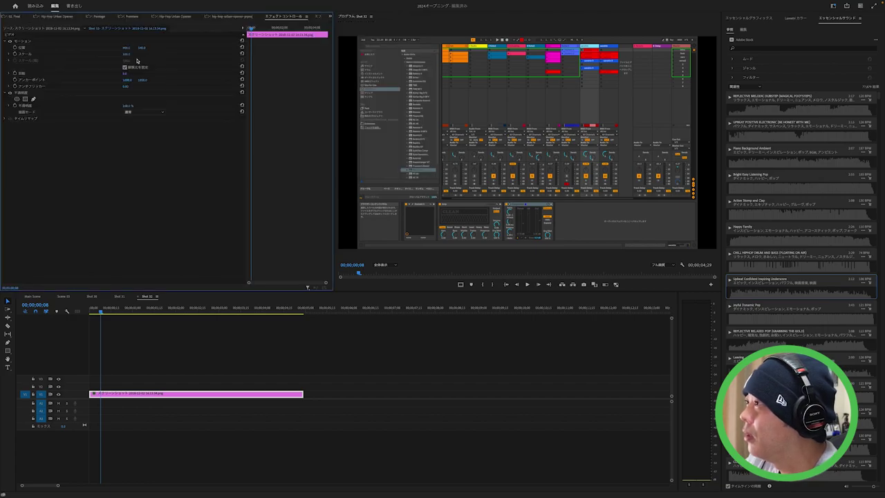
drag(126, 54, 149, 53)
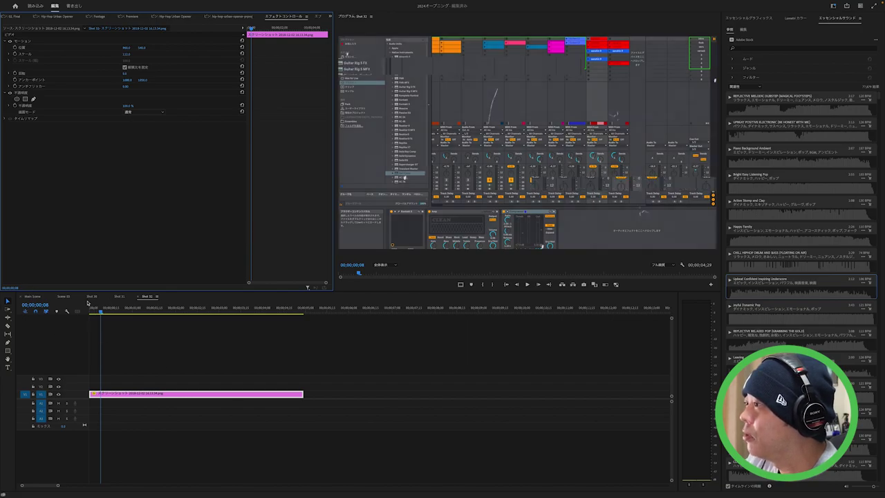
click(32, 297)
click(133, 310)
Step: Replay the Main Scene intro from the start to check the enlarged screenshot, then switch to Scene 03
drag(133, 311, 80, 321)
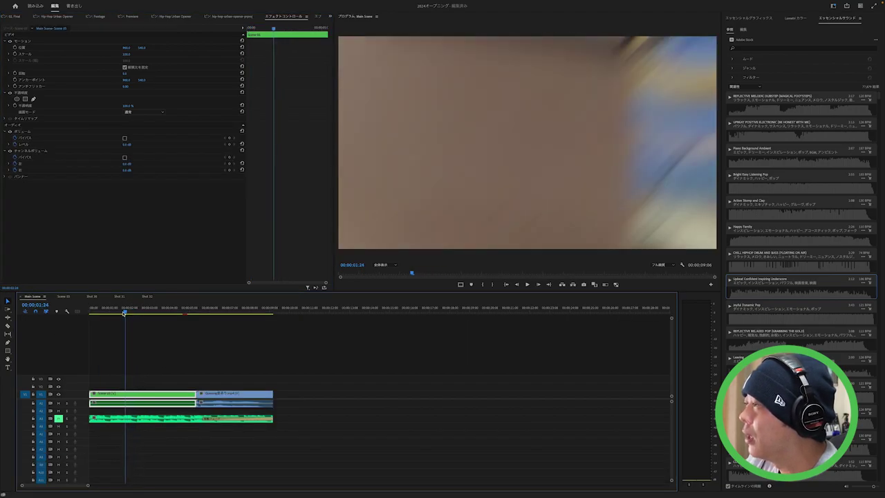
key(space)
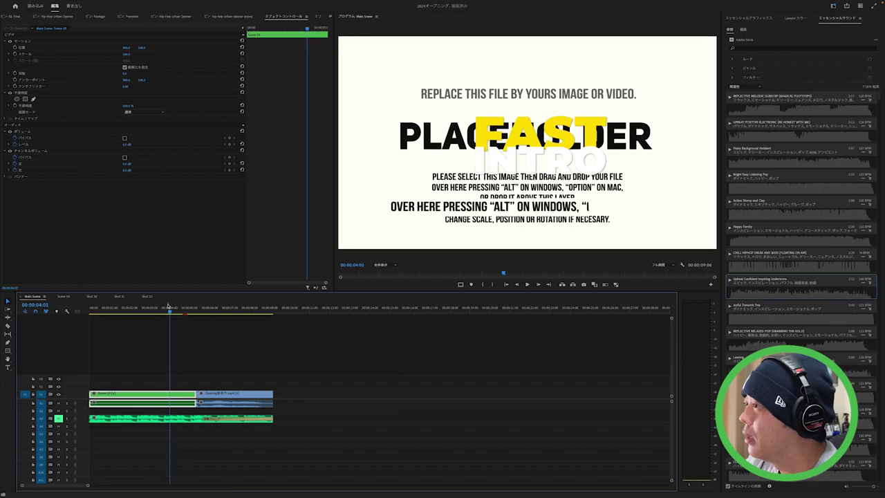
drag(170, 314, 82, 321)
key(space)
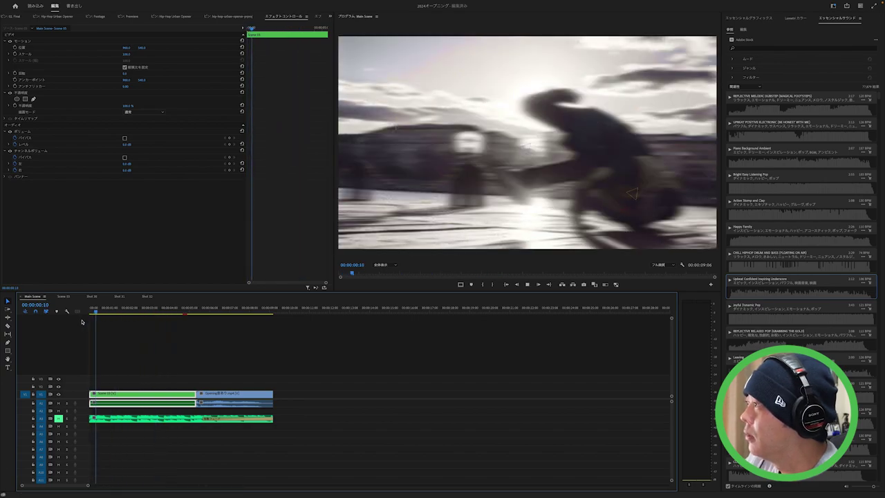
key(space)
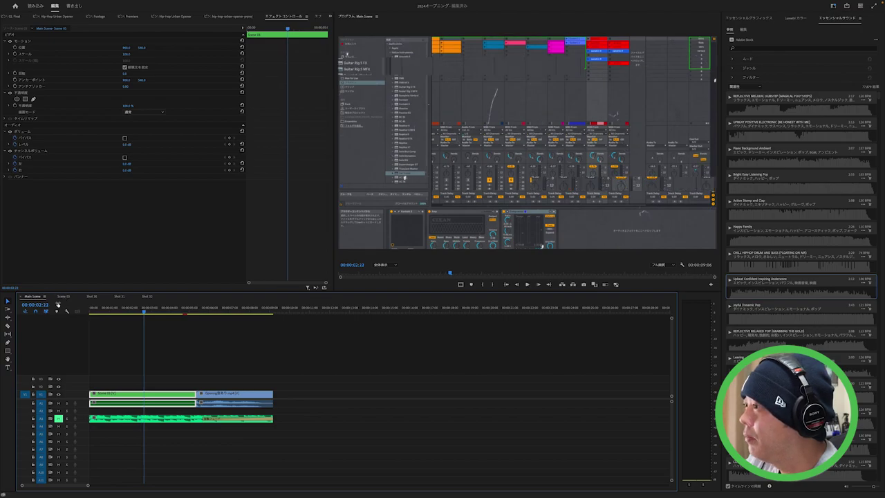
click(62, 296)
Step: Open the nested Shot 33 sequence from the last shot clip in Scene 03
click(347, 308)
click(356, 465)
double_click(351, 443)
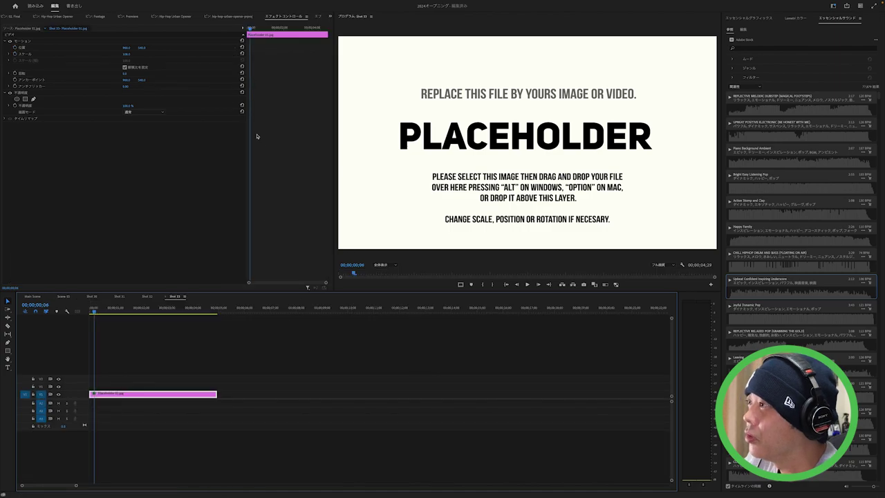
Step: Alt-drag the Mt Fuji photo from the Project bin onto Shot 33's placeholder clip
click(331, 16)
click(345, 32)
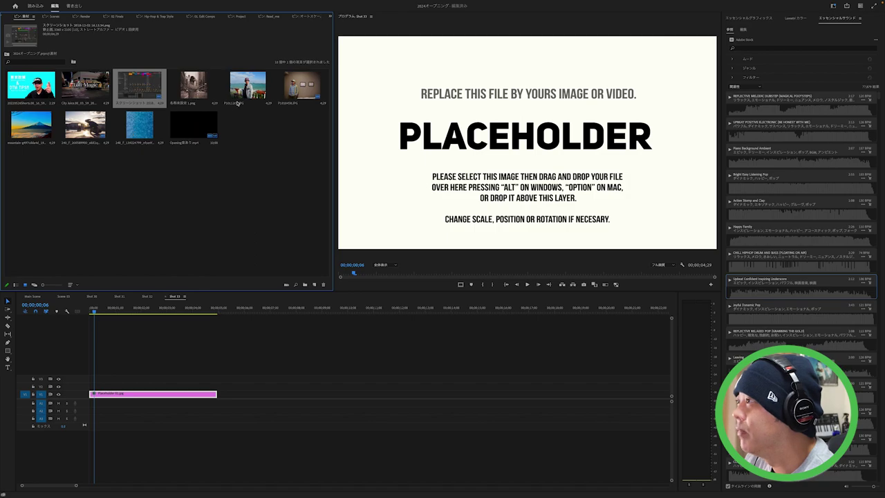
drag(30, 130, 89, 398)
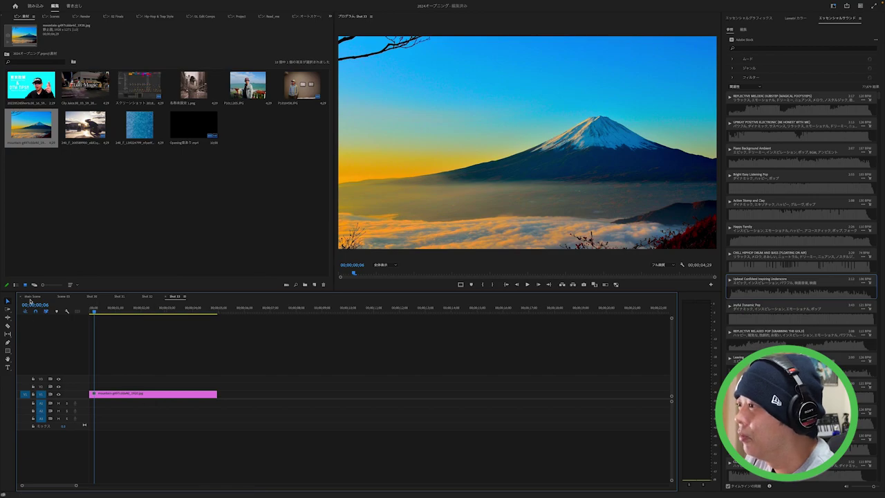
click(31, 297)
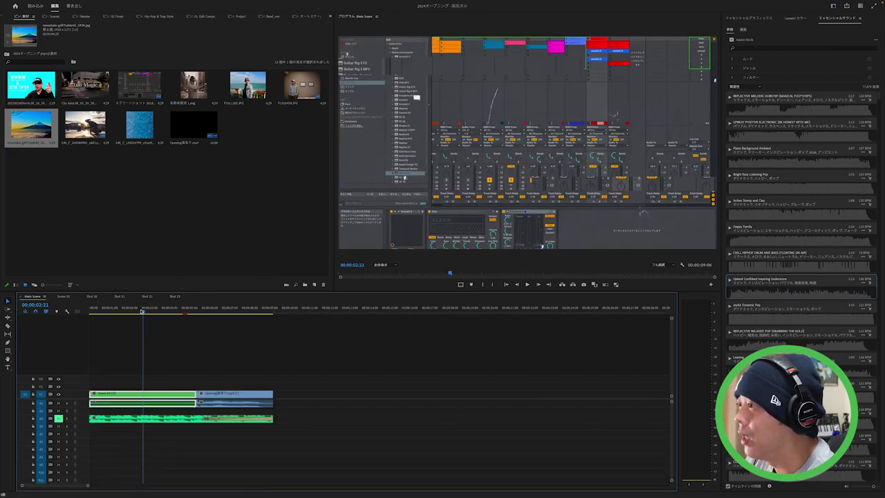
Step: Play Main Scene twice from the start, stopping on the FAST INTRO frame with Mt Fuji behind it
key(Home)
key(space)
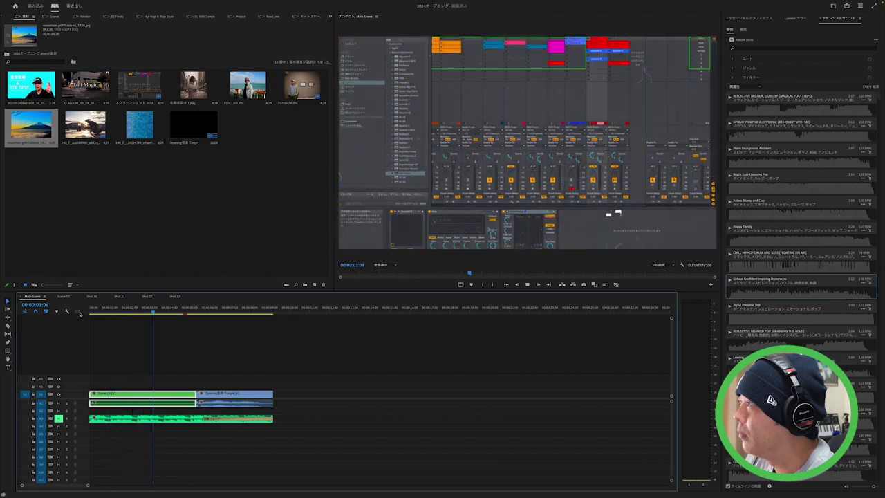
key(space)
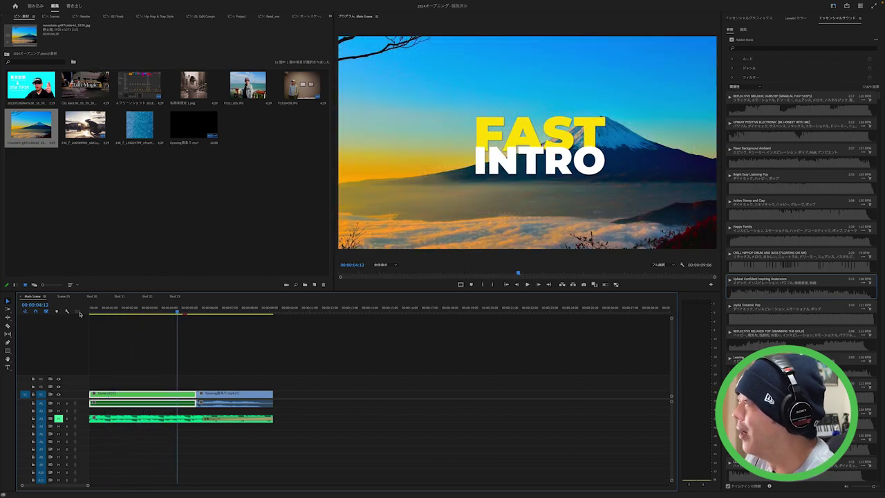
key(Left)
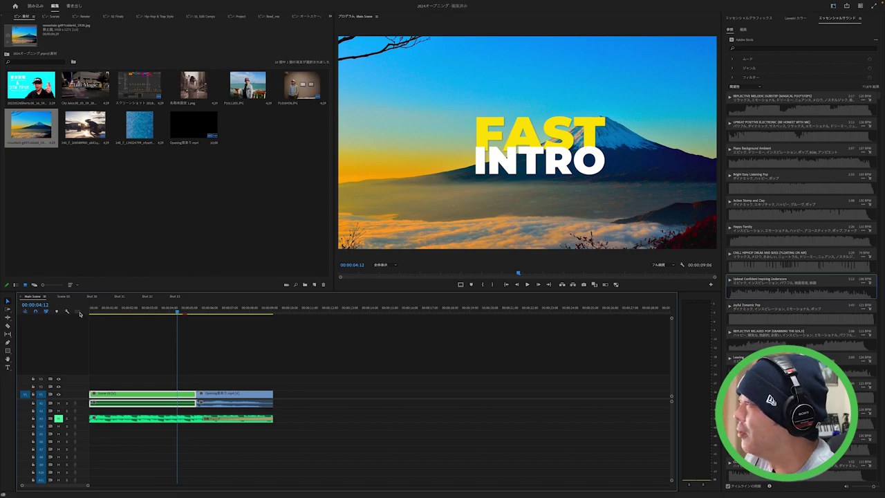
key(space)
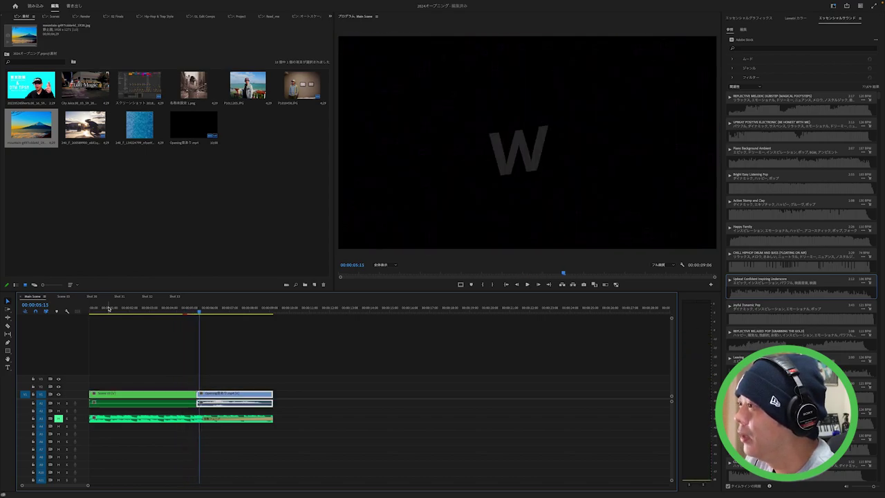
drag(191, 316, 77, 319)
key(space)
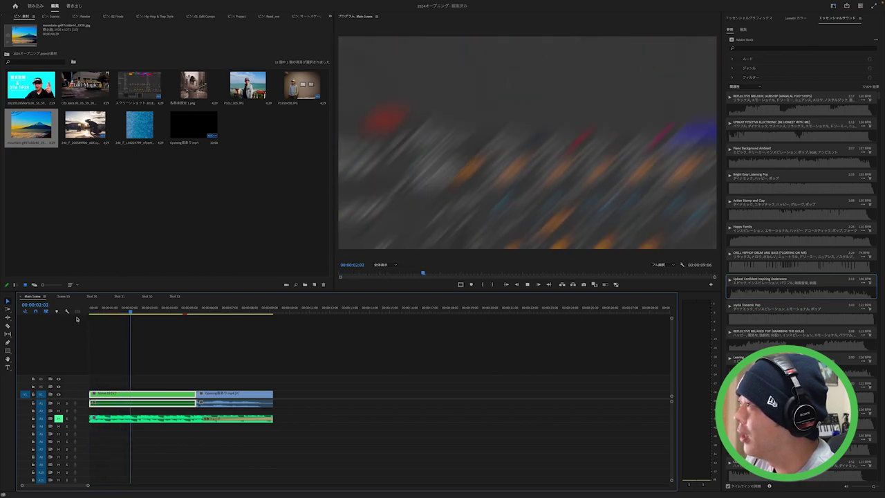
key(space)
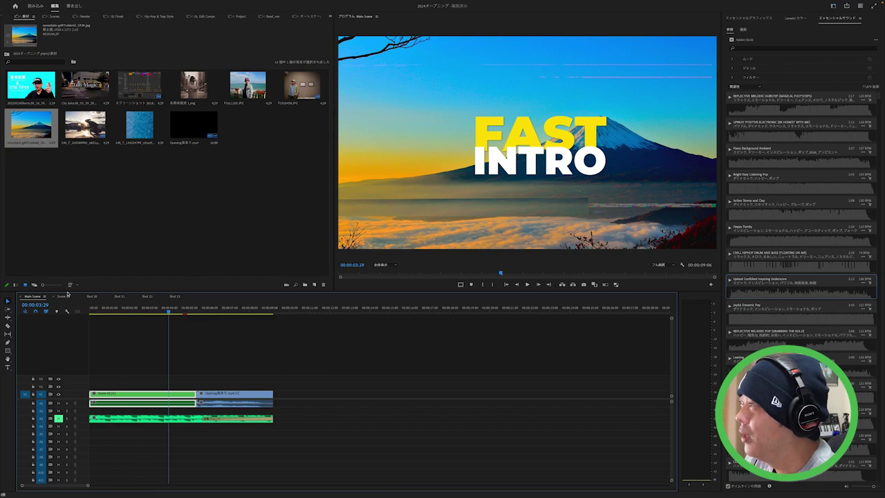
click(67, 297)
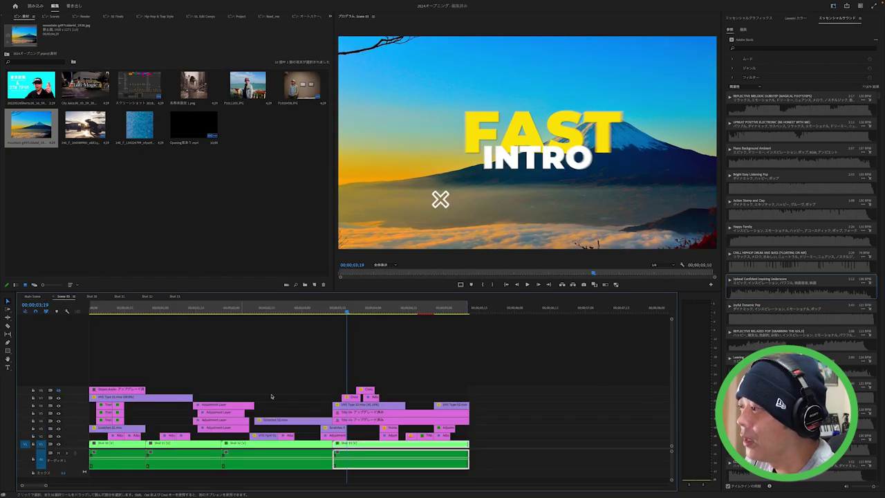
Step: Replace Shot 33's photo with the blue city image, apply Scale to Frame Size, and rewind Main Scene
click(173, 296)
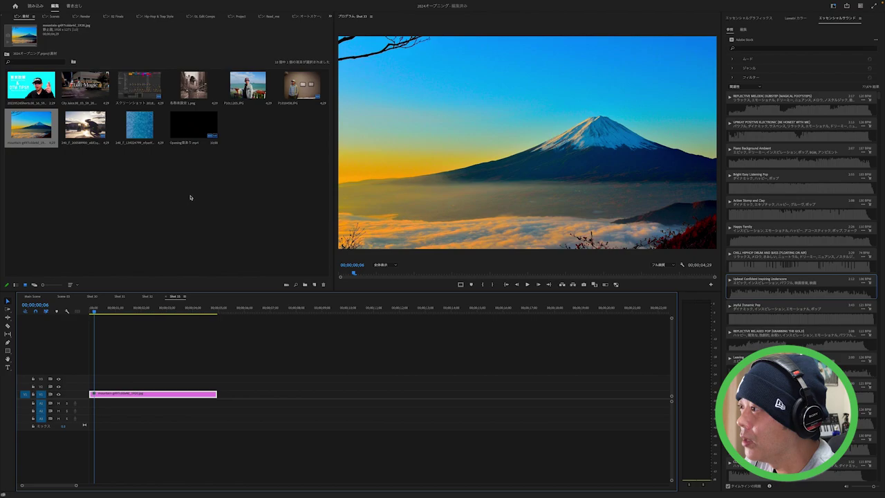
drag(138, 137, 93, 395)
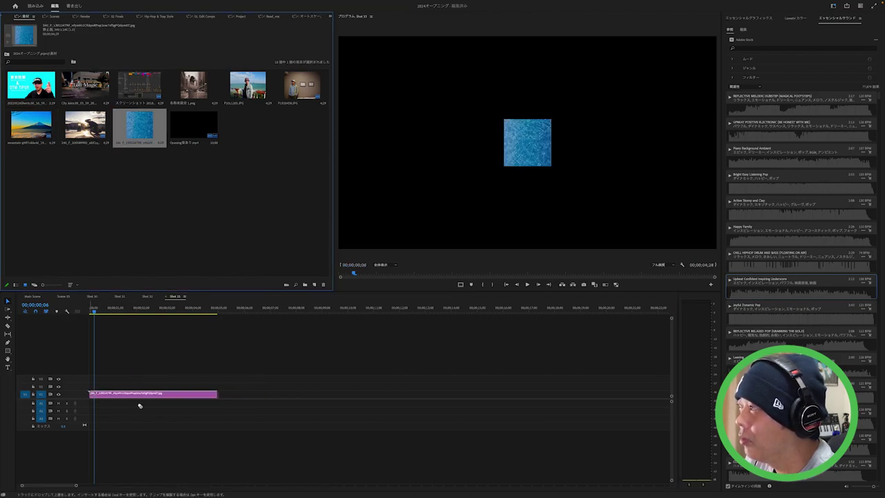
right_click(158, 395)
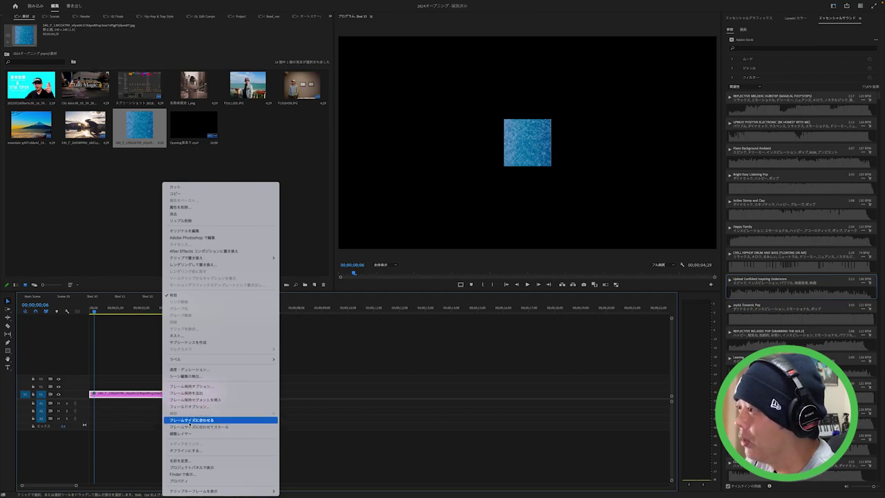
click(192, 419)
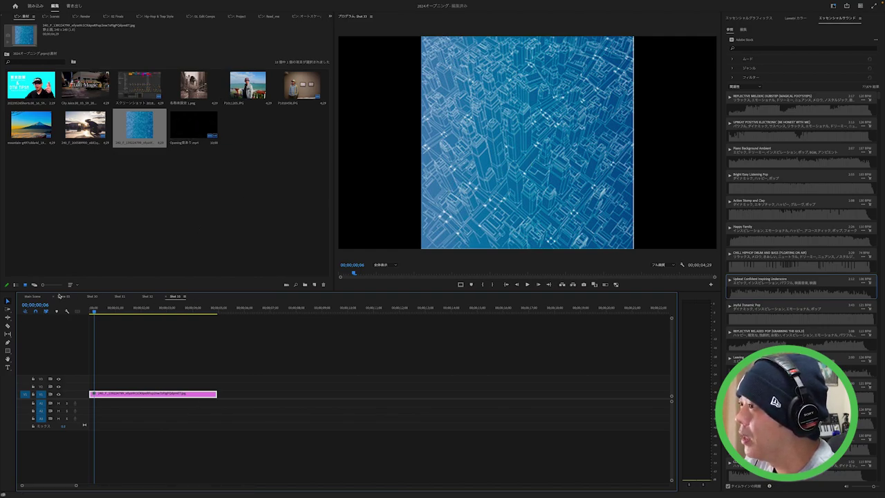
click(28, 296)
drag(173, 308, 84, 312)
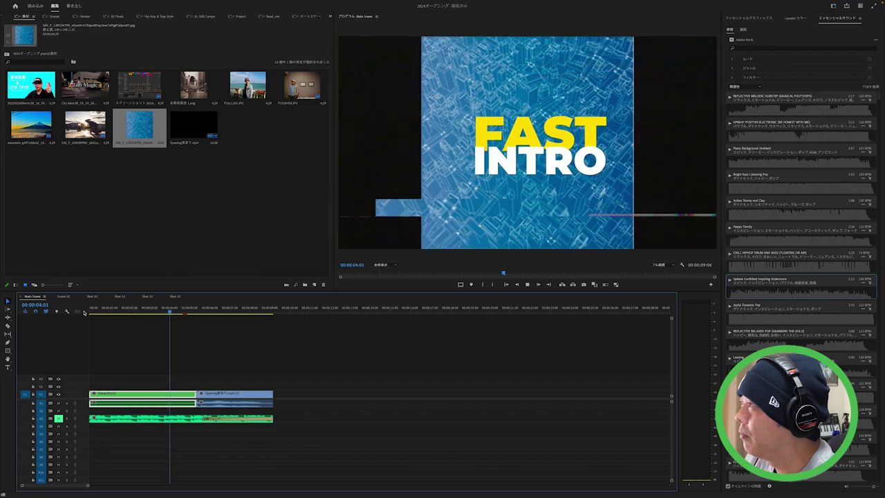
Step: Play Main Scene up to the Welcome to title, rewind to about two seconds, and open Shot 31
key(space)
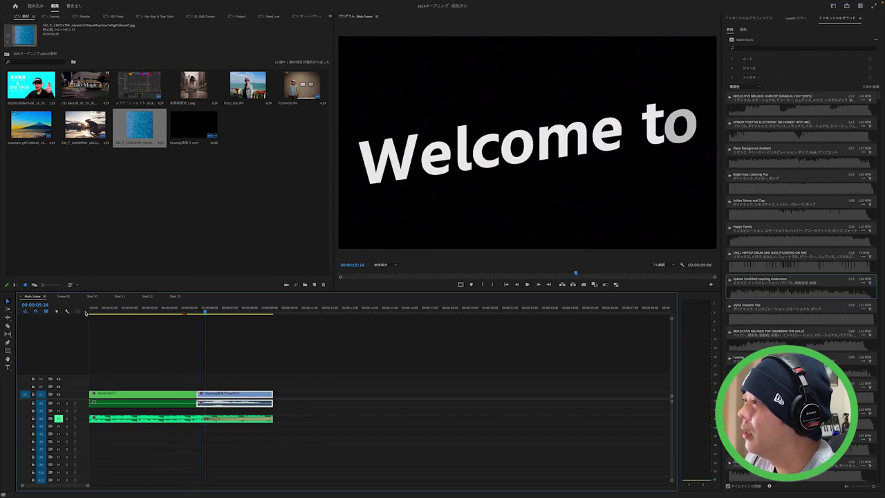
click(134, 308)
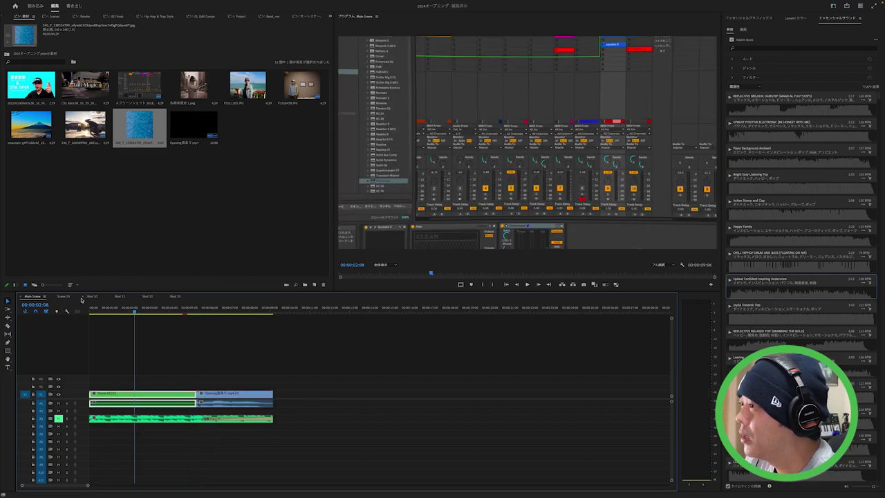
click(95, 296)
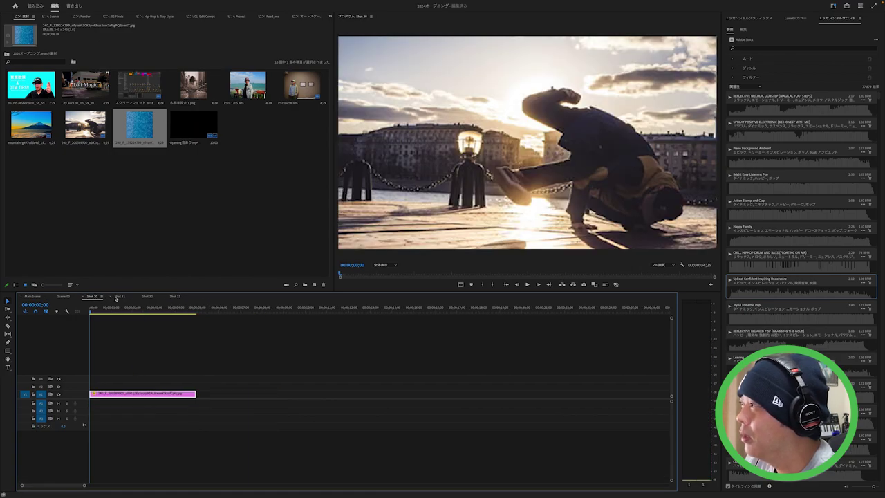
click(118, 297)
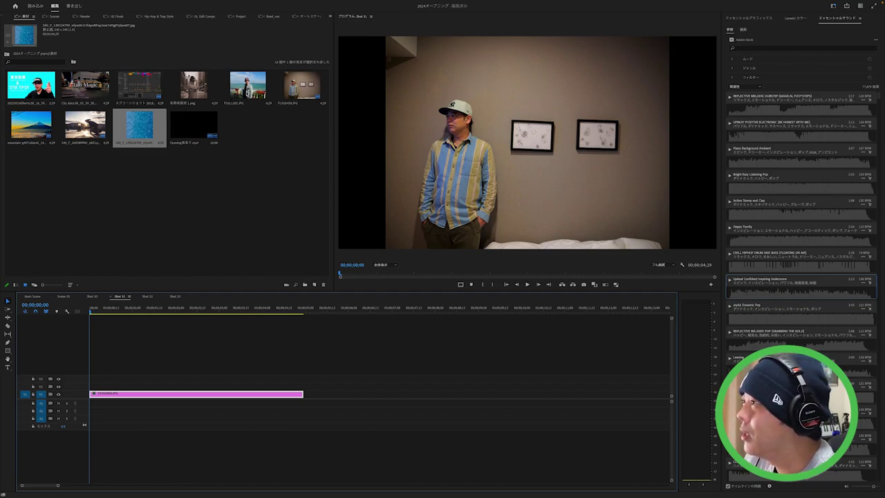
Step: Swap Shot 31's clip for P1011205.JPG and apply Scale to Frame Size to it
drag(247, 86, 95, 395)
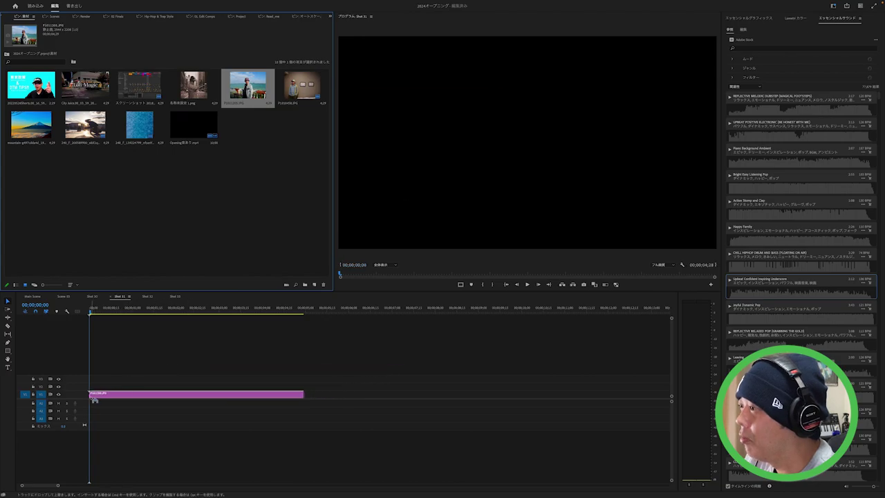
click(176, 398)
right_click(176, 399)
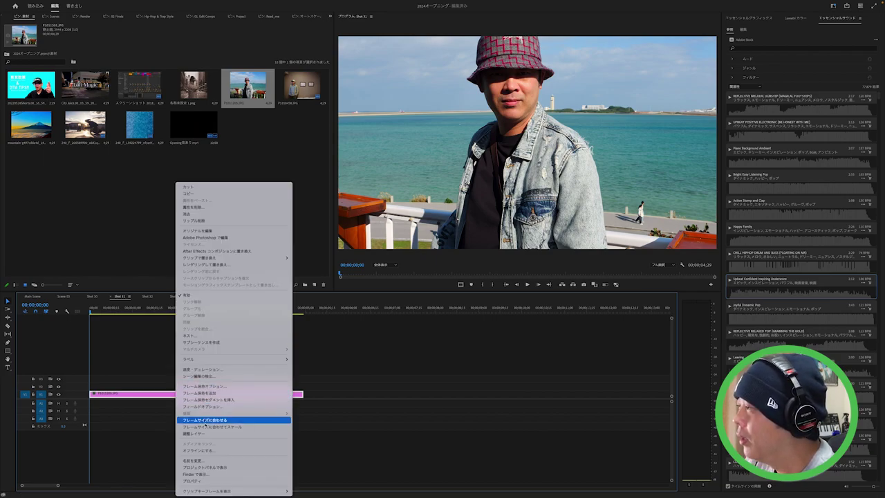
click(205, 420)
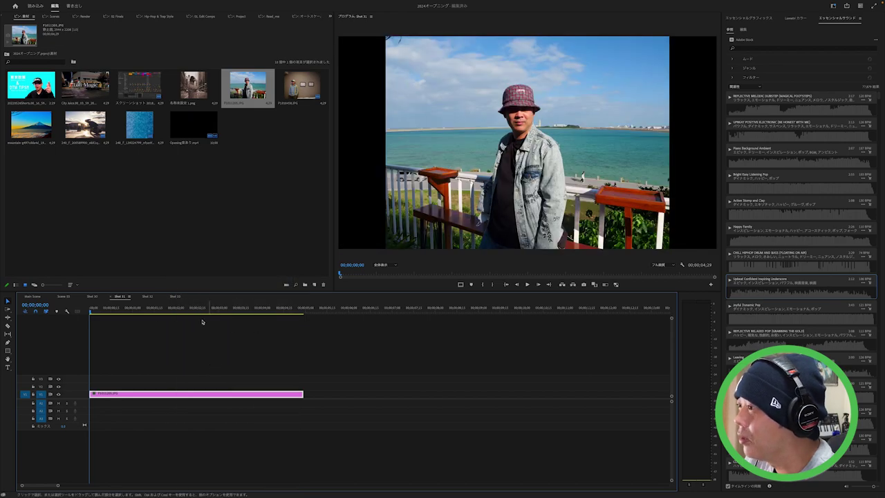
click(32, 296)
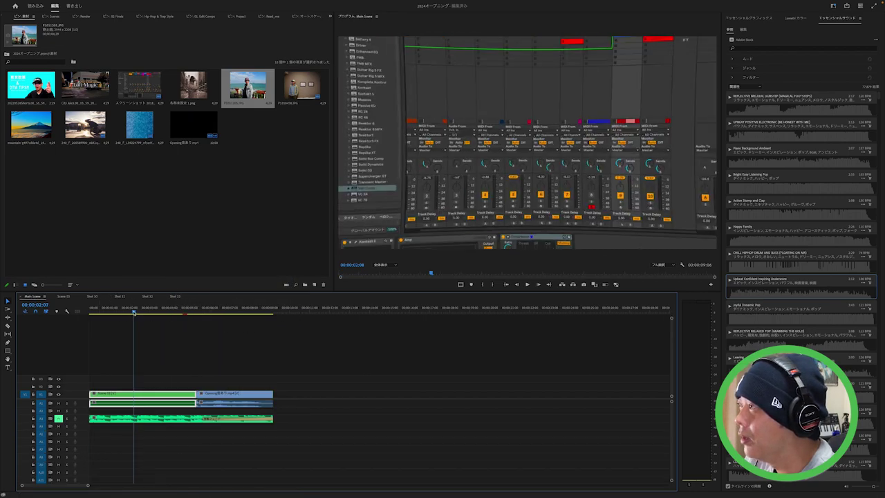
Step: Play the Main Scene intro twice from the start
drag(134, 313, 85, 319)
key(space)
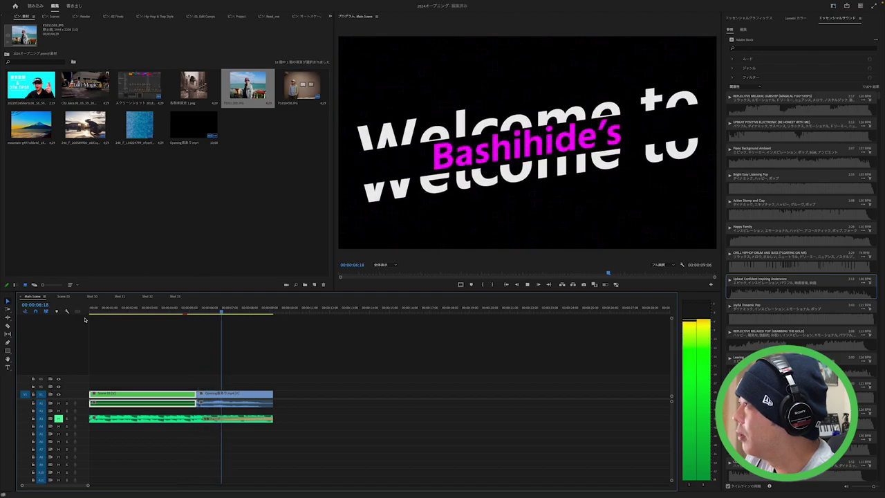
key(space)
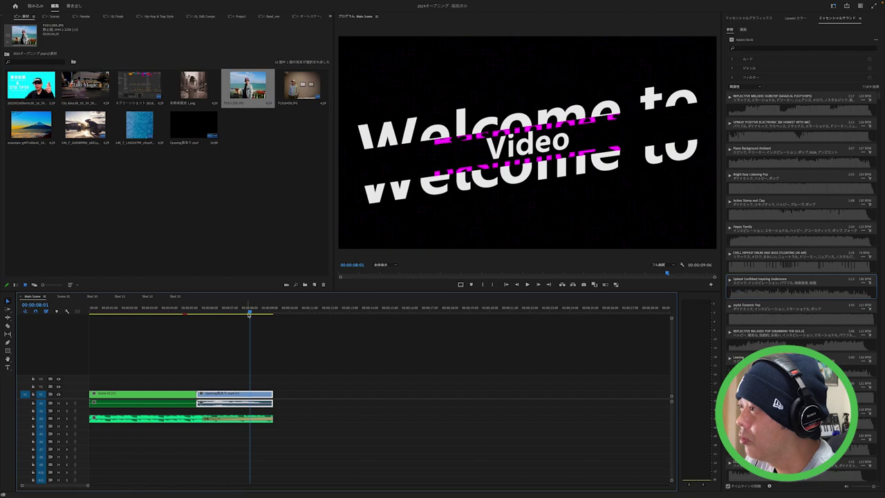
drag(250, 313, 66, 334)
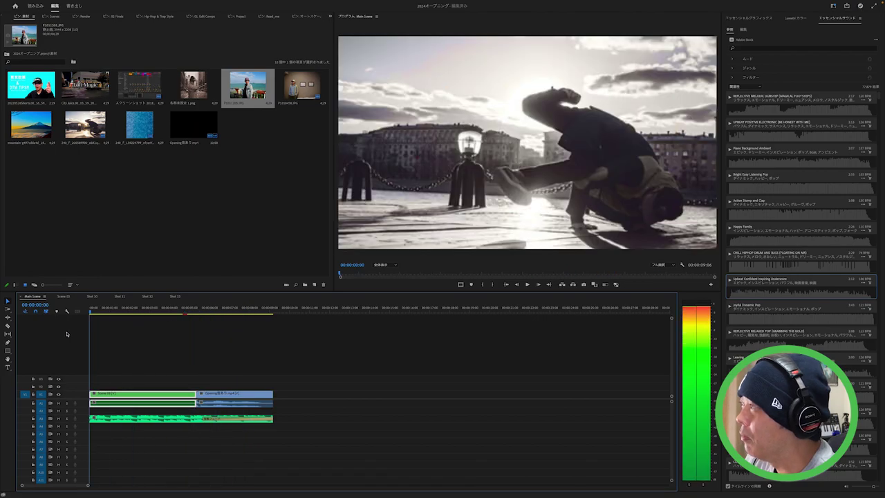
key(space)
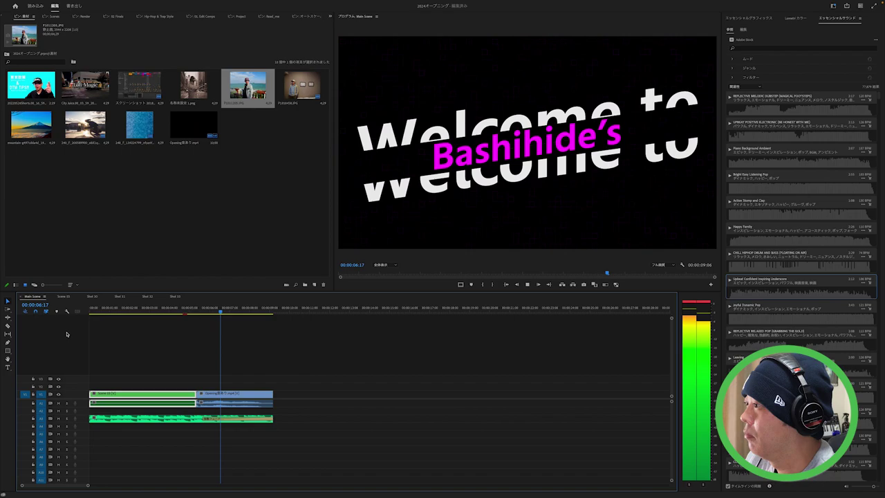
key(space)
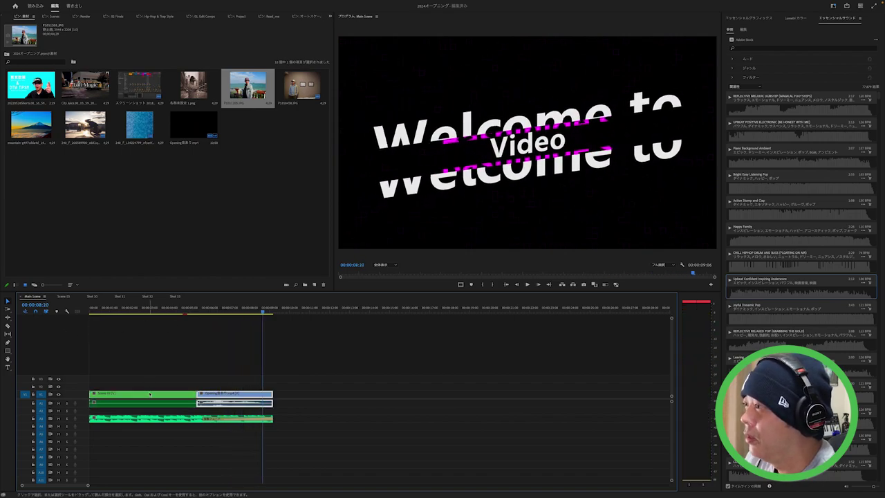
Step: Check Shot 32, then show Scene 03 nudged forward one frame onto its FAST INTRO title
click(148, 296)
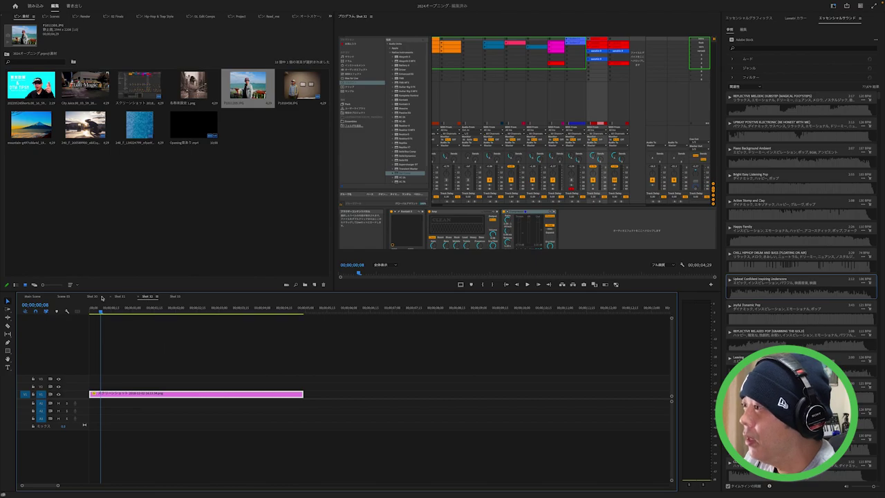
click(63, 296)
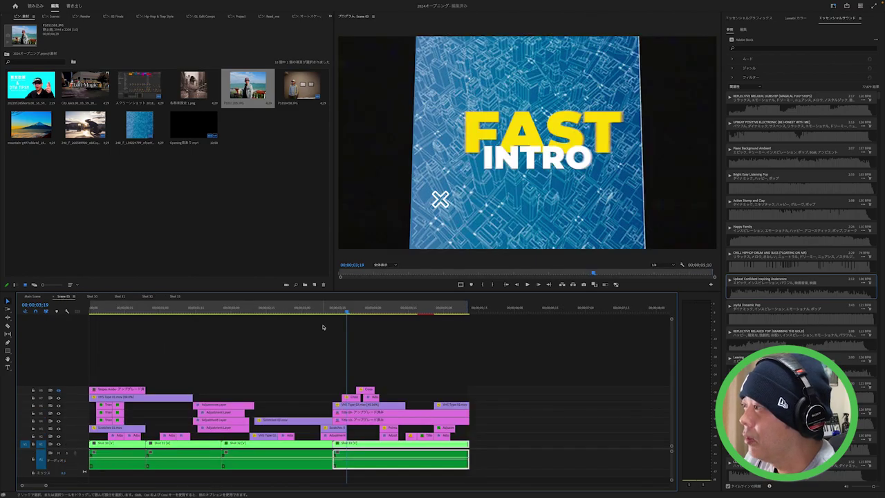
drag(345, 310, 347, 310)
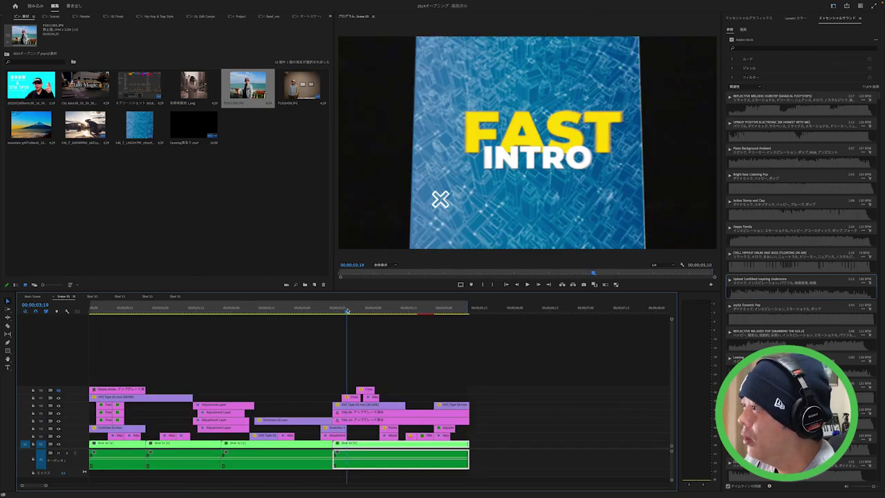
Step: Select Title 10 on V5 and toggle track outputs to locate the FAST and INTRO text tracks
click(340, 414)
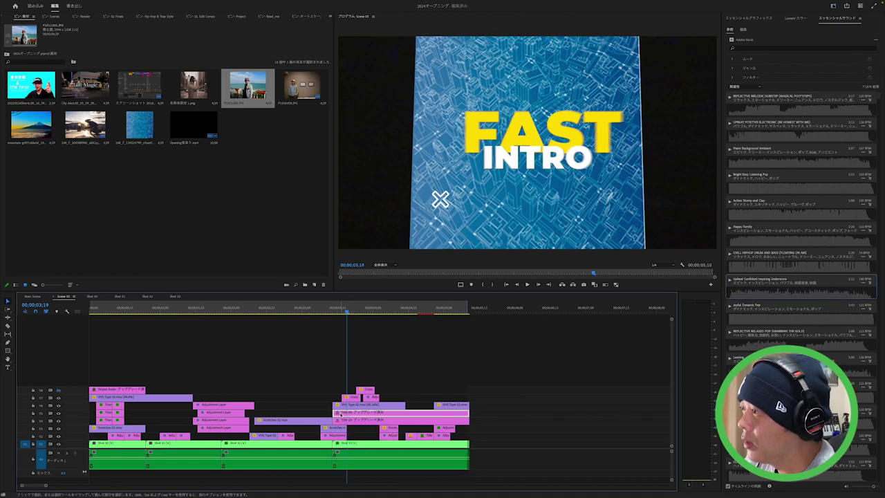
click(58, 421)
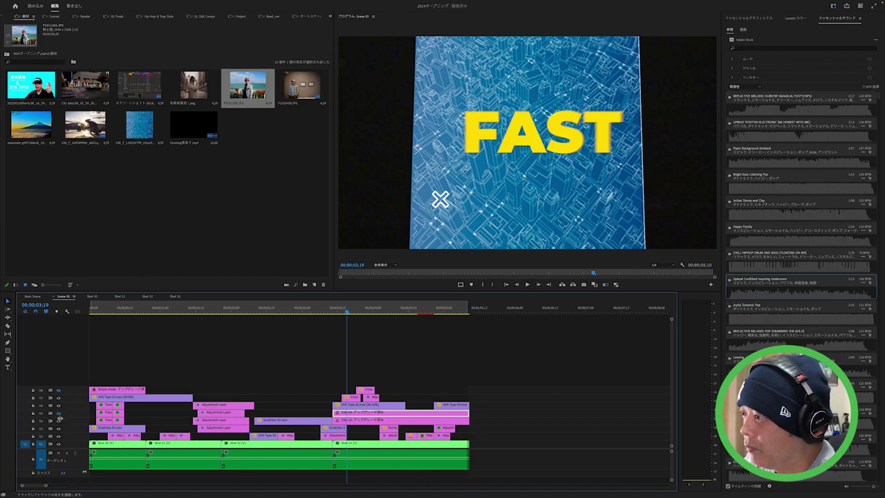
click(58, 421)
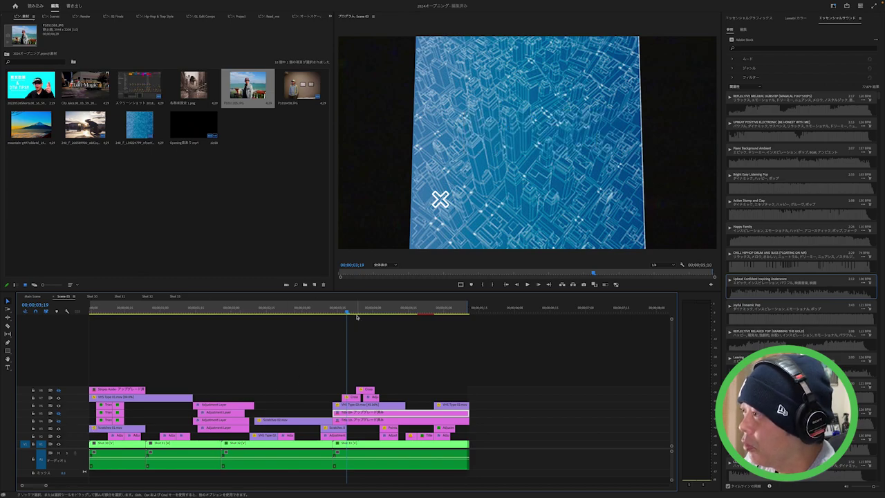
drag(357, 316, 39, 300)
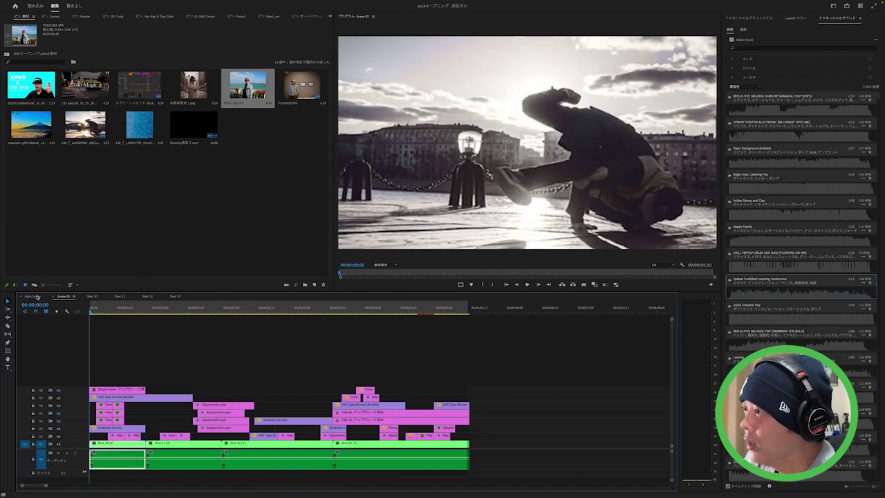
Step: Check Main Scene, Shot 32 and Shot 31, then select Scene 03's Title 02 clip on the FAST INTRO frame
click(34, 296)
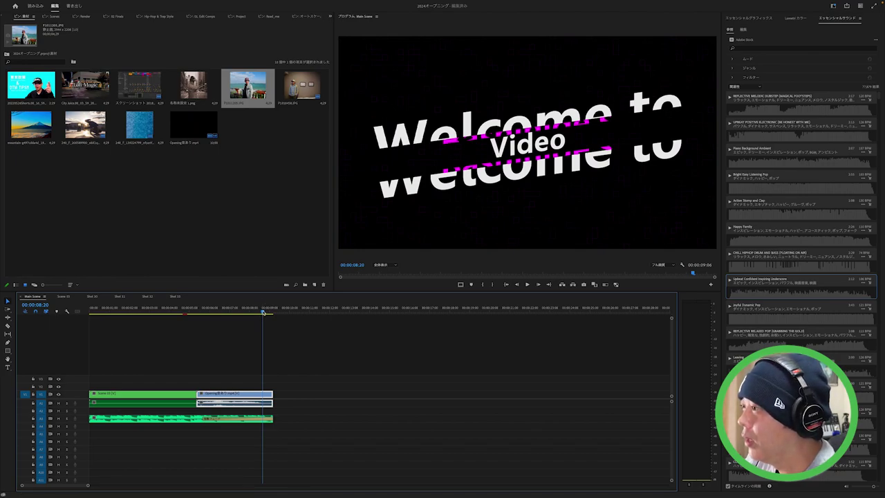
click(148, 296)
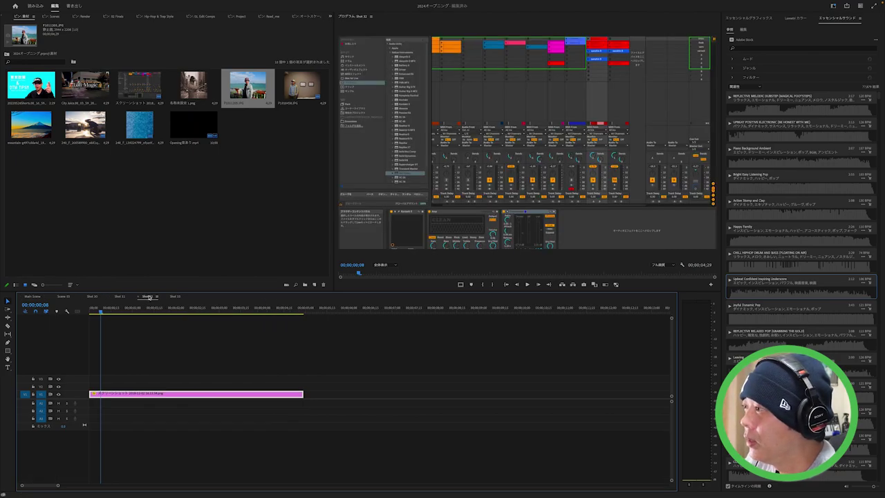
click(119, 296)
click(63, 296)
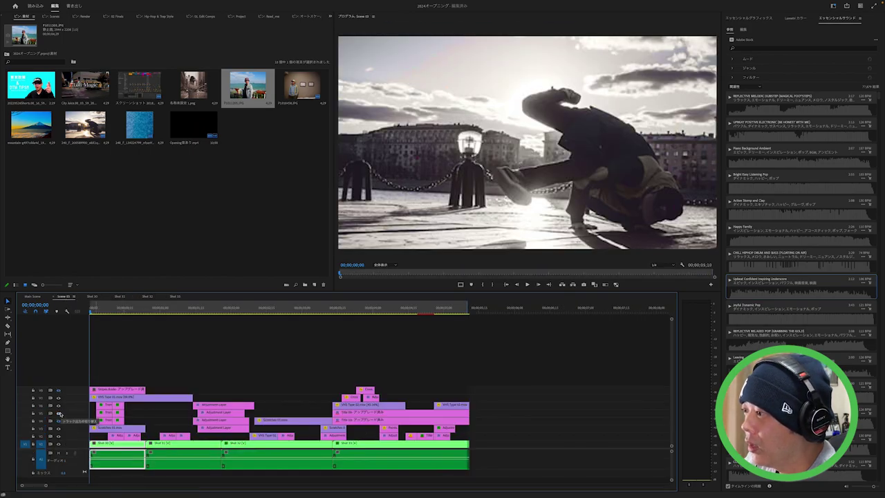
click(389, 309)
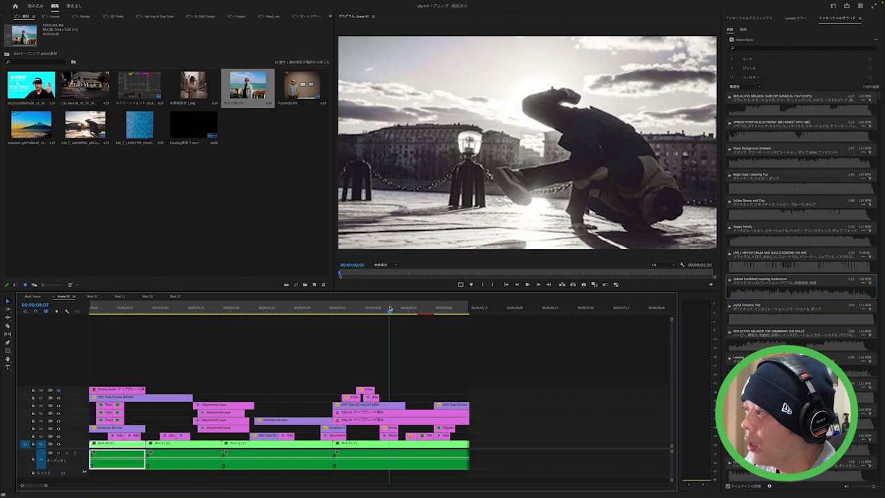
click(362, 413)
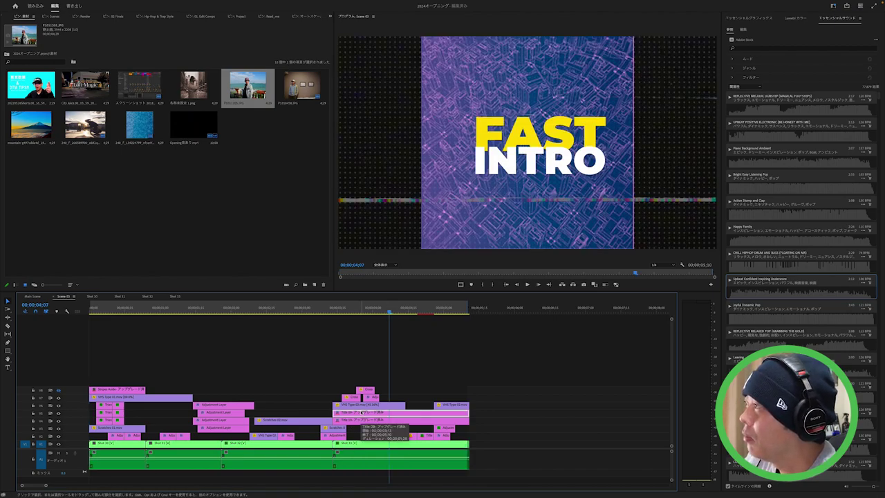
Step: In Essential Graphics, replace the INTRO text layer's content with ようこそ typed via the IME
click(761, 19)
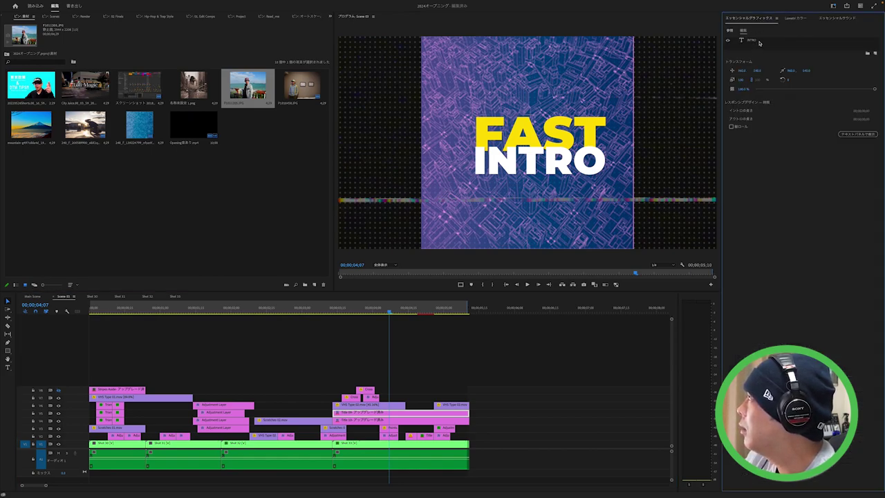
click(753, 41)
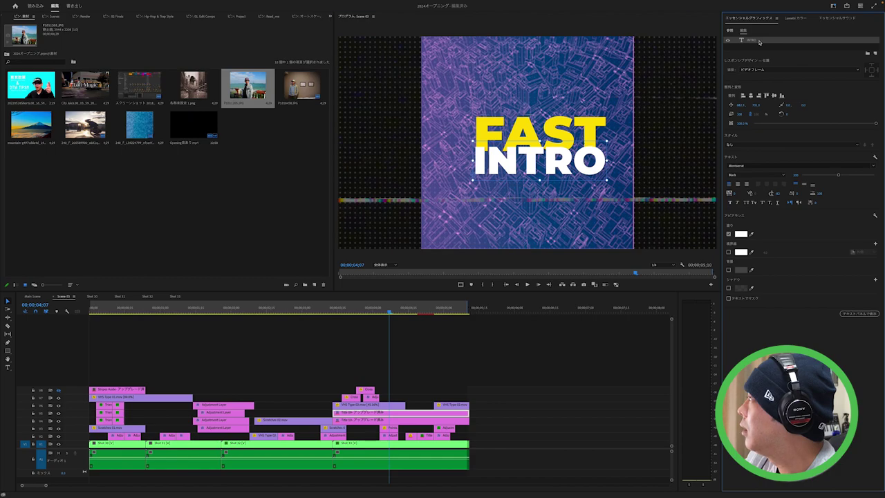
key(shift+4)
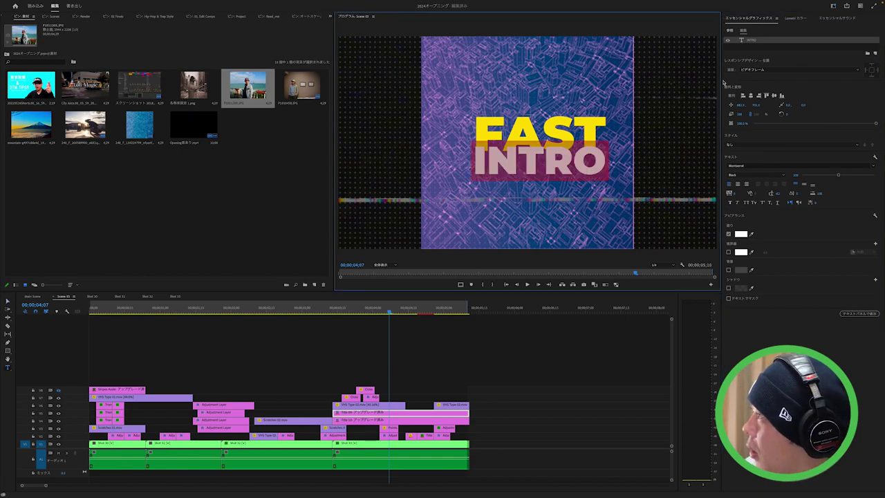
key(BackSpace)
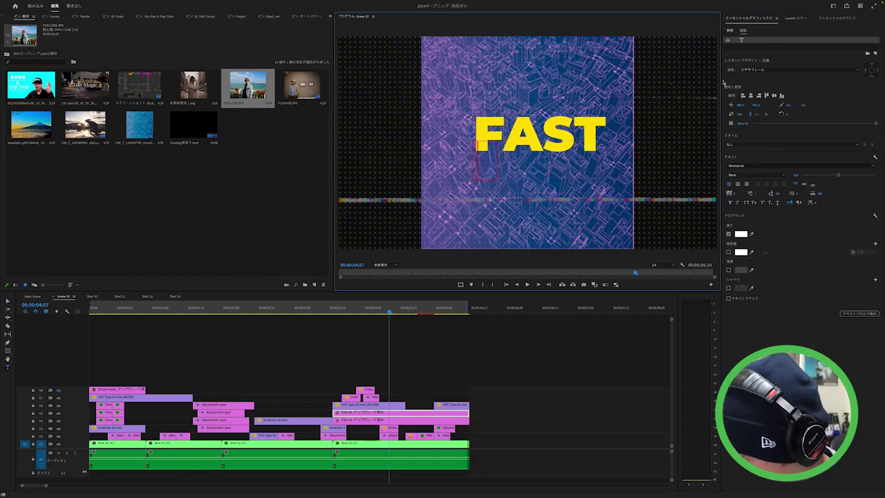
text(youko)
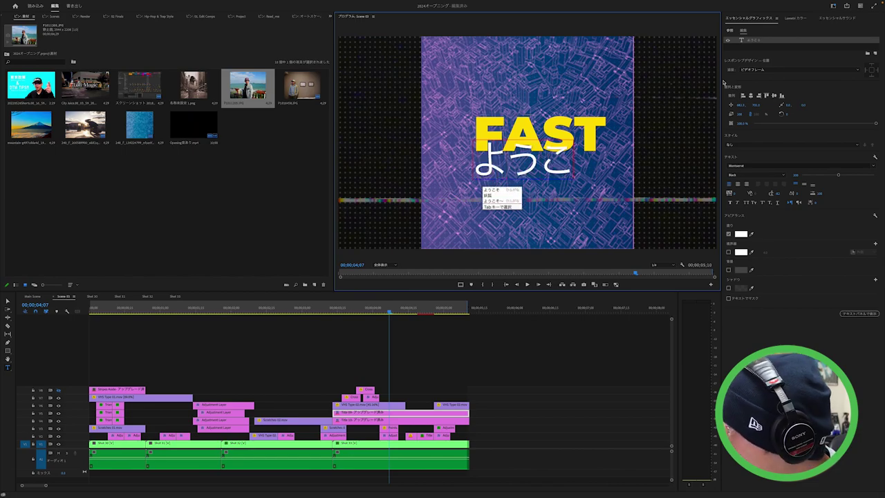
text(so)
key(Return)
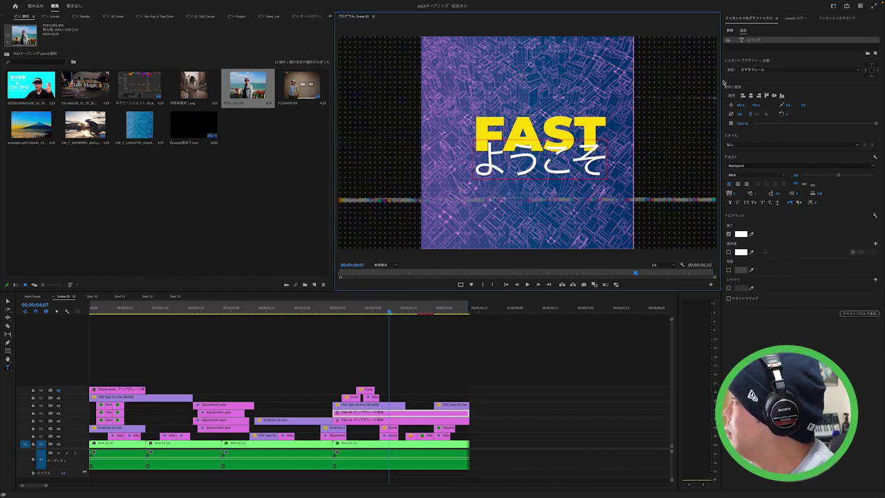
Step: Set the ようこそ text in a BIZ Japanese font and realign it in the frame
click(873, 167)
scroll(766, 214, up, 5)
scroll(766, 215, up, 5)
scroll(767, 215, up, 5)
scroll(766, 217, up, 5)
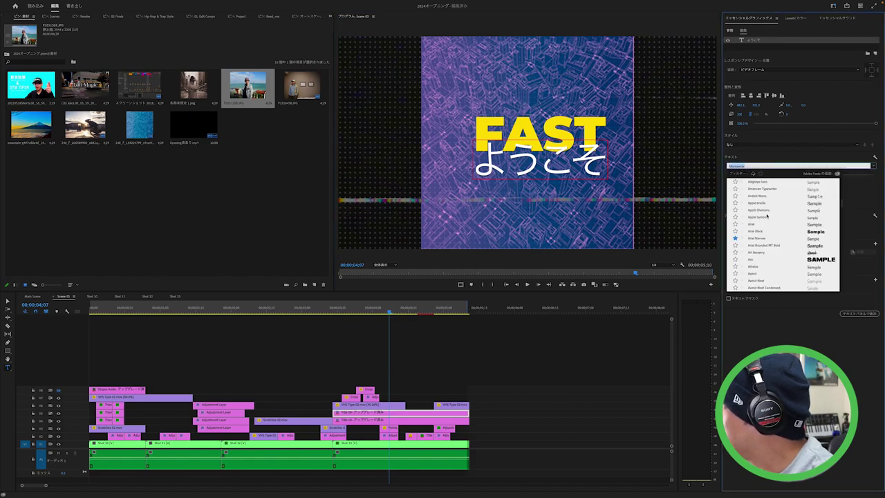
scroll(753, 257, up, 3)
scroll(753, 257, up, 3)
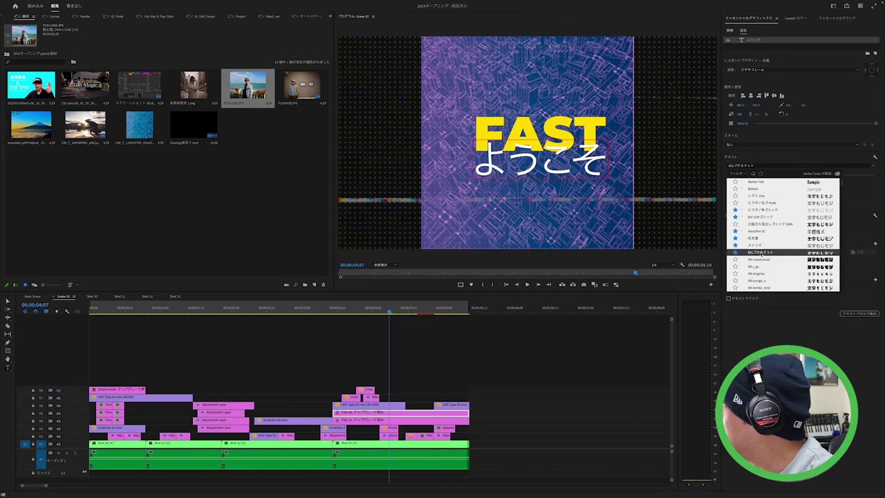
click(759, 253)
key(ctrl+z)
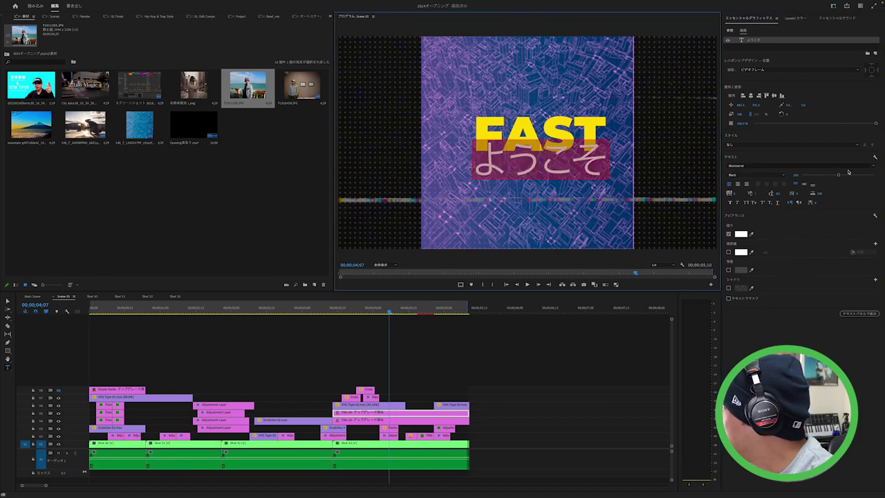
click(872, 165)
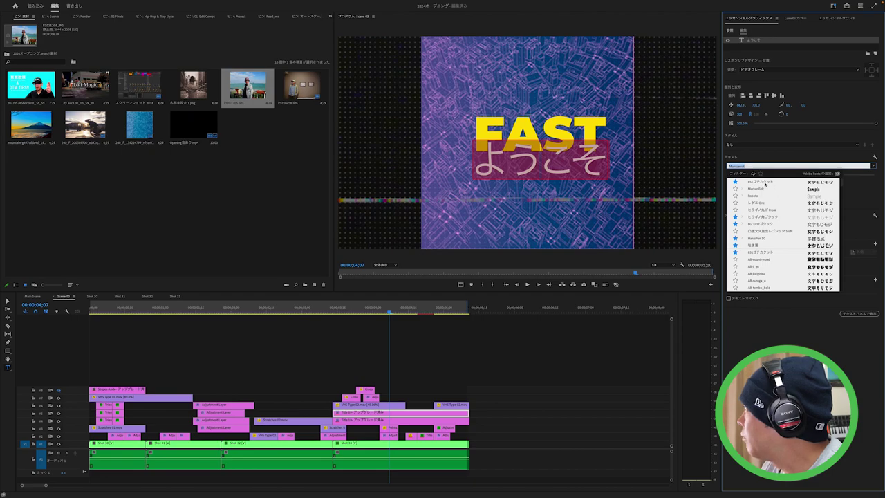
click(764, 183)
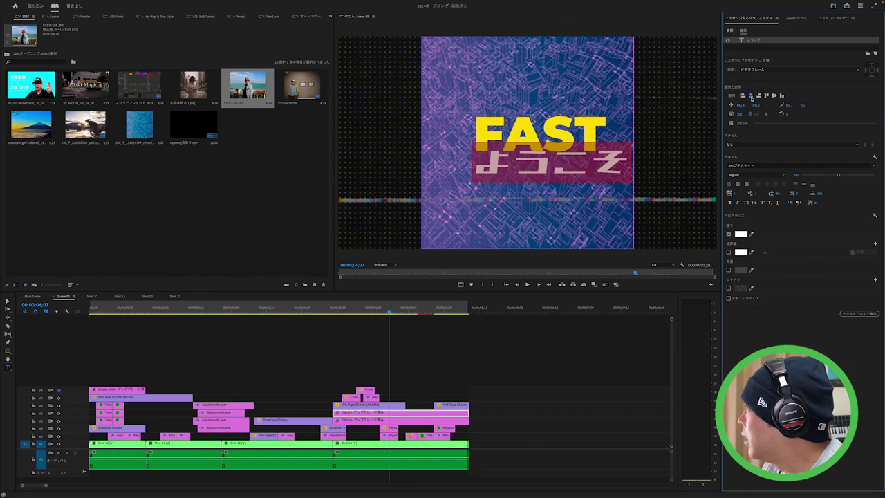
click(751, 97)
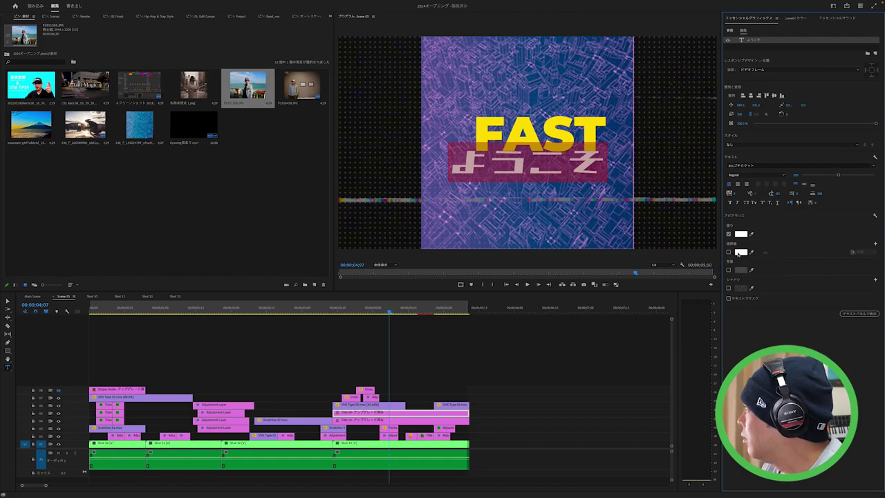
Step: Give the ようこそ text a bright red F50000 stroke outline
click(729, 253)
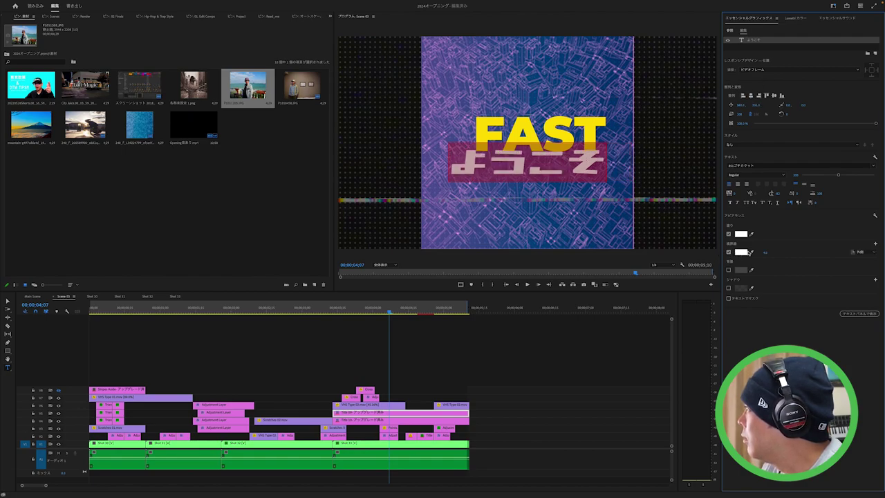
click(741, 253)
click(439, 291)
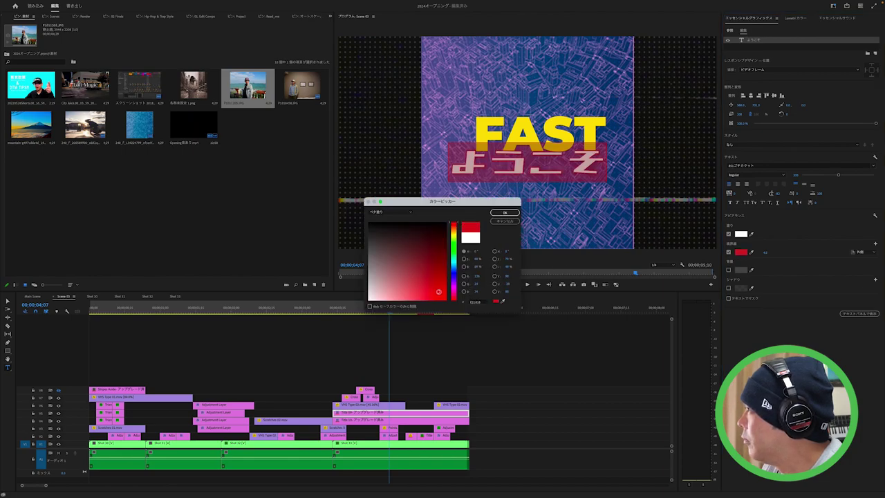
drag(445, 295, 448, 300)
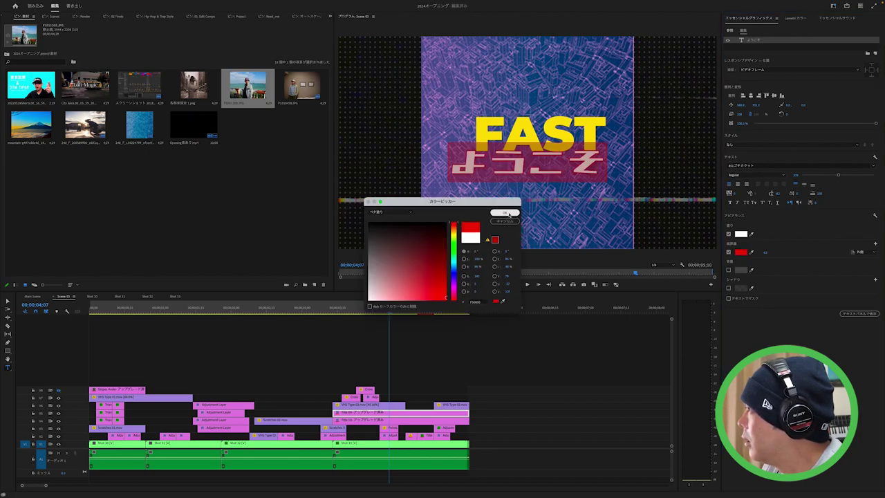
click(505, 213)
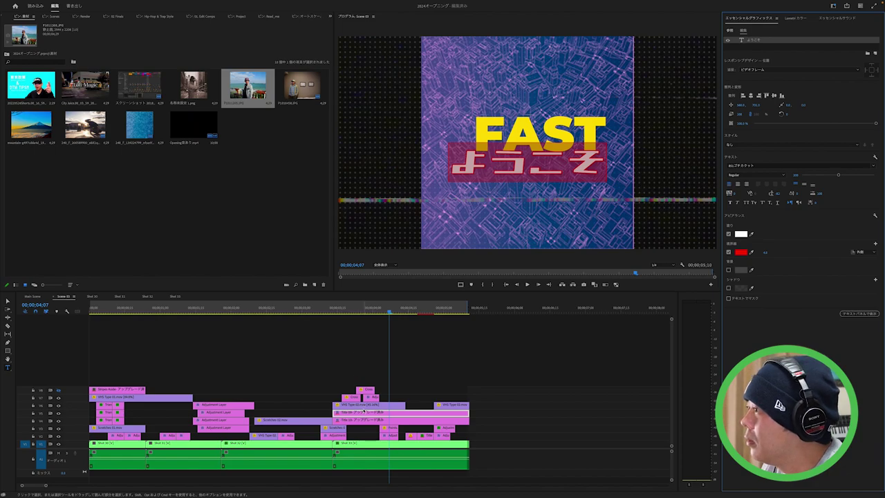
click(369, 418)
click(370, 420)
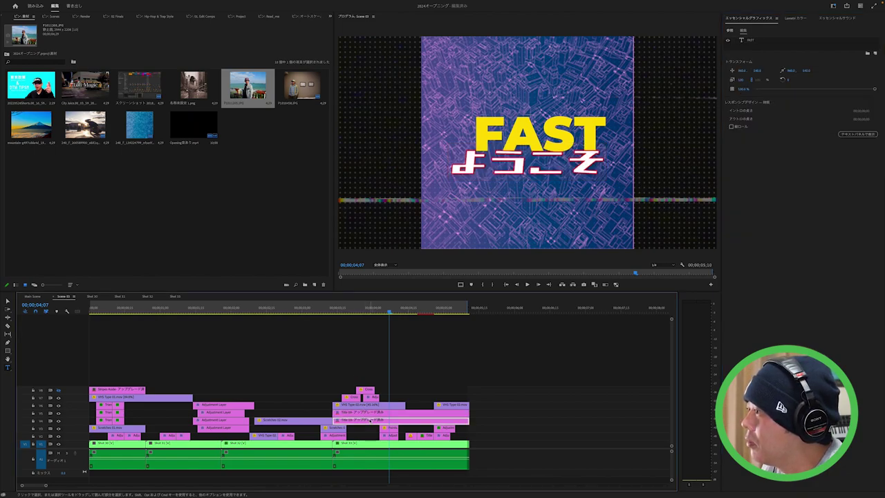
Step: Replace the FAST title text with こんにちは！
click(754, 41)
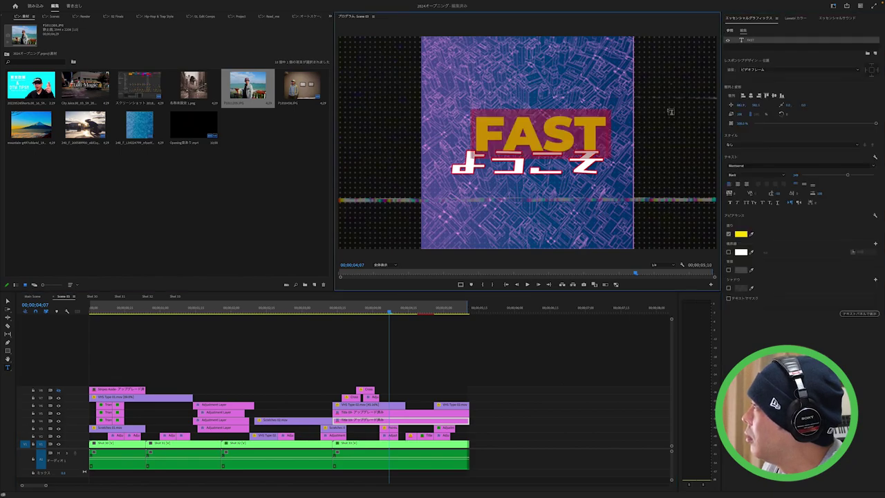
click(603, 135)
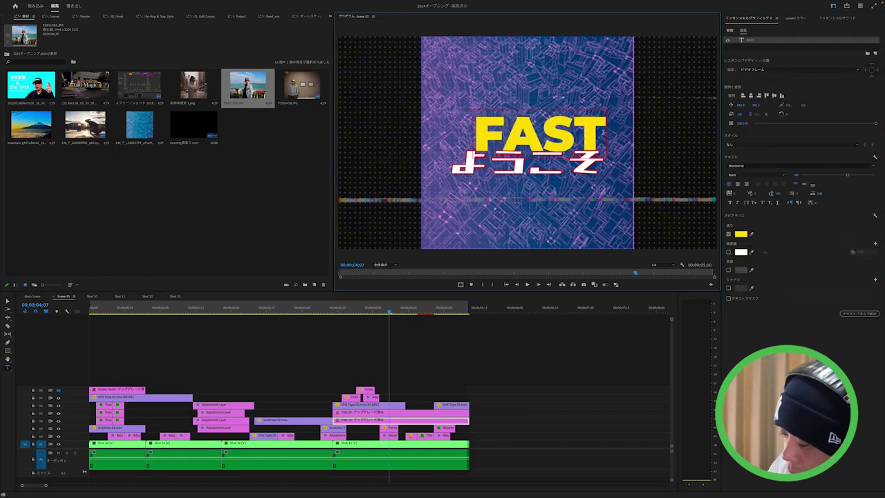
key(BackSpace)
key(BackSpace)
key(BackSpace)
key(BackSpace)
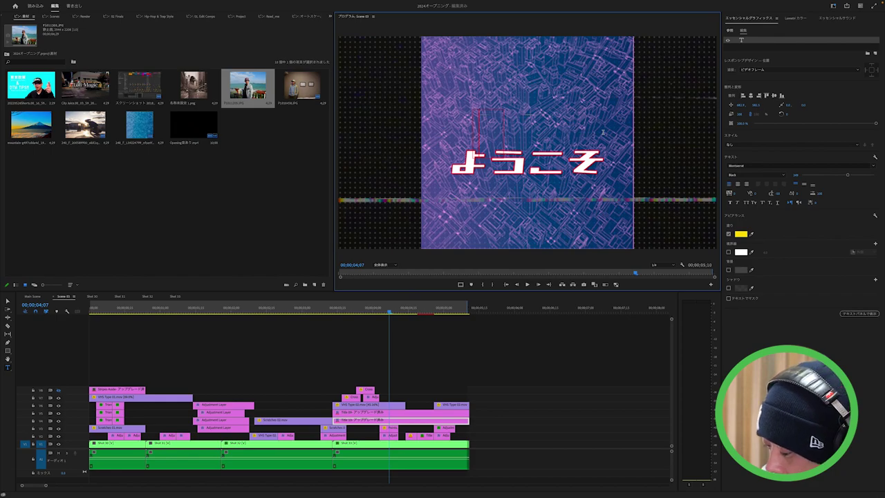
text(こん)
text(nitiha)
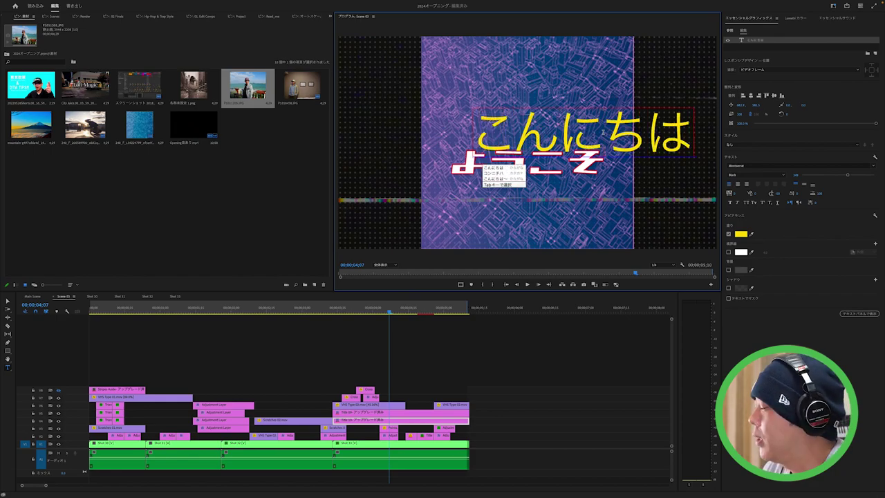
text(!)
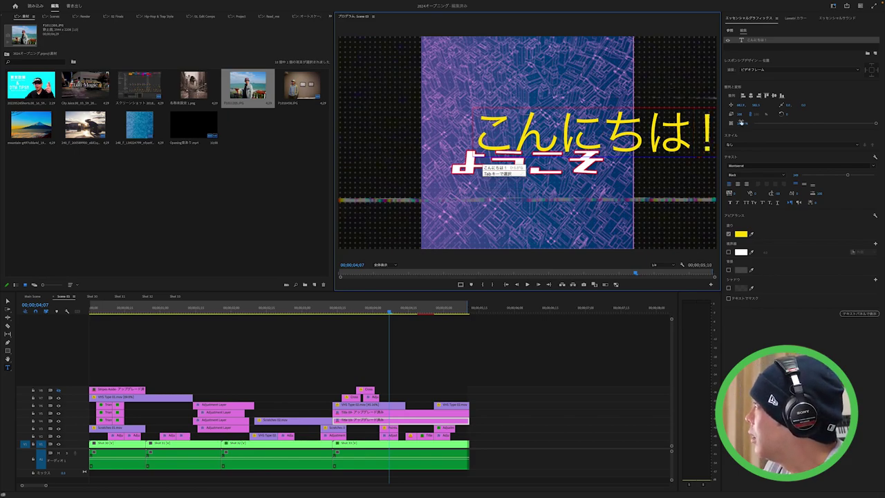
click(750, 96)
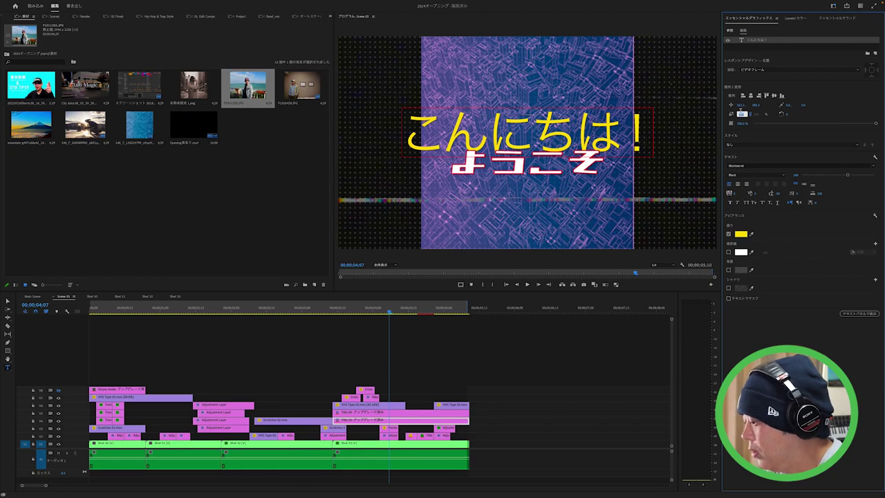
Step: Scale the こんにちは！ title down, centre it horizontally and add an outline stroke
key(Return)
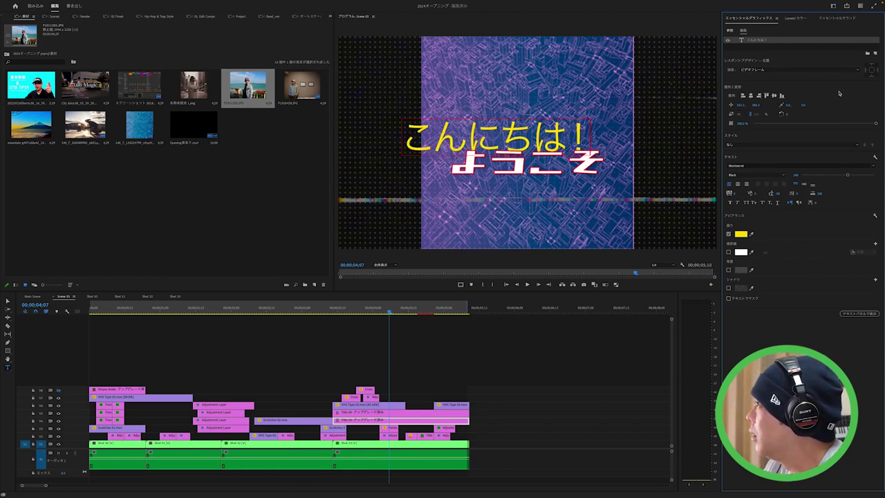
click(750, 96)
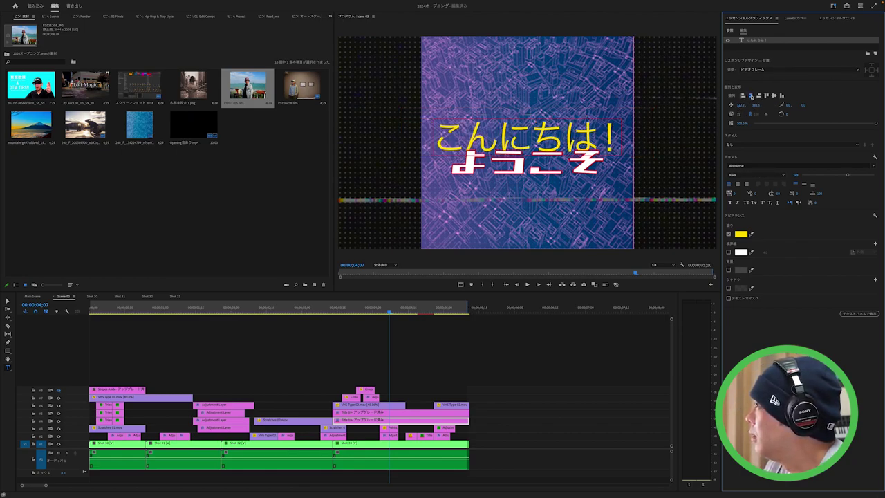
click(728, 253)
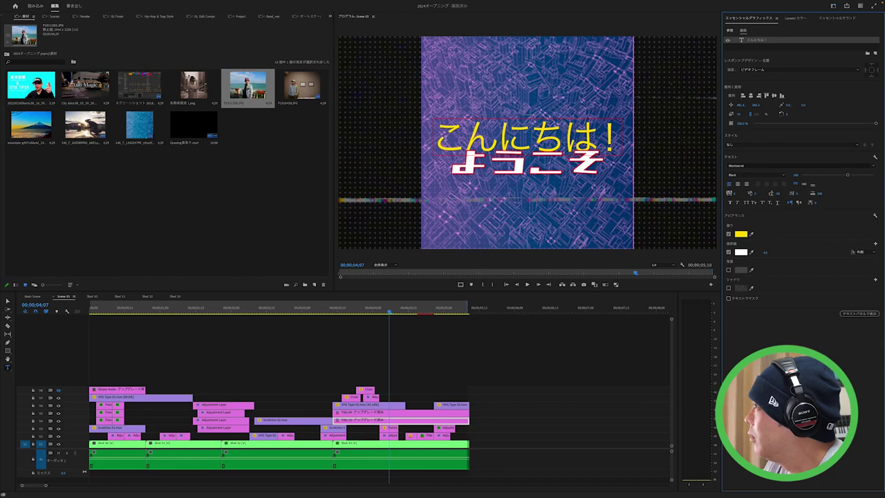
drag(462, 138, 608, 138)
key(Escape)
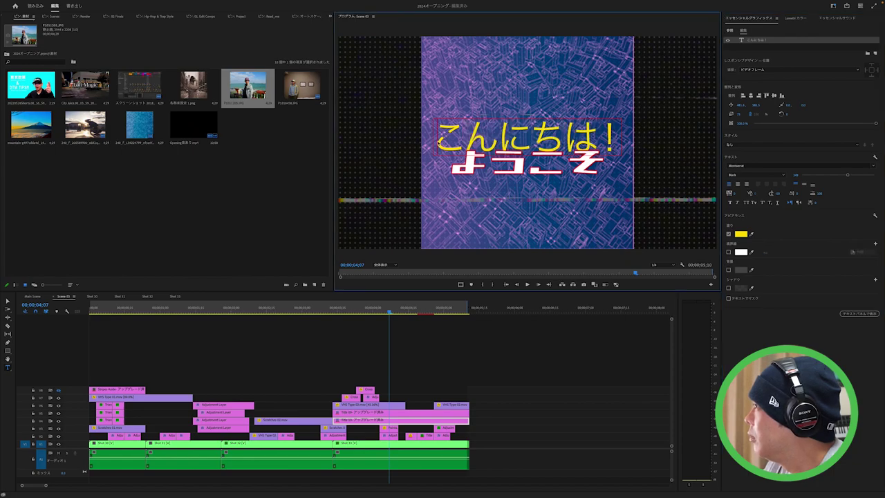
Step: Set the こんにちは！ line in a Japanese font, re-centre it and turn its stroke on
drag(434, 139, 634, 159)
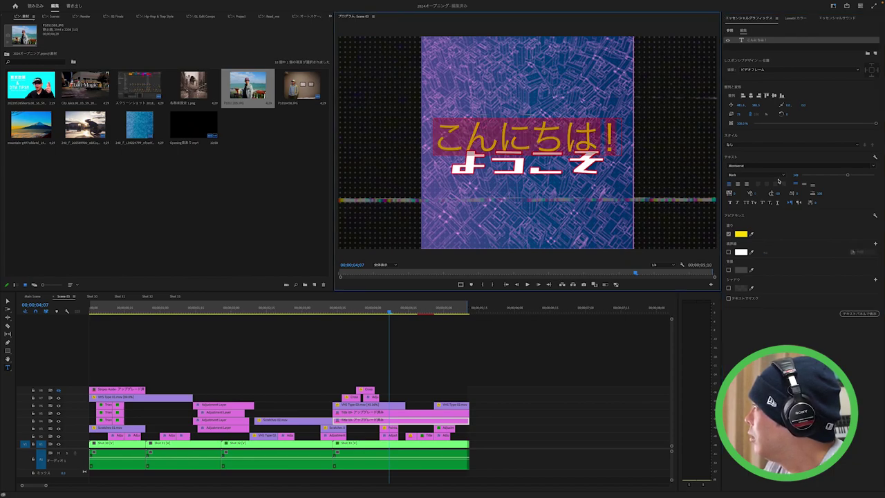
click(873, 170)
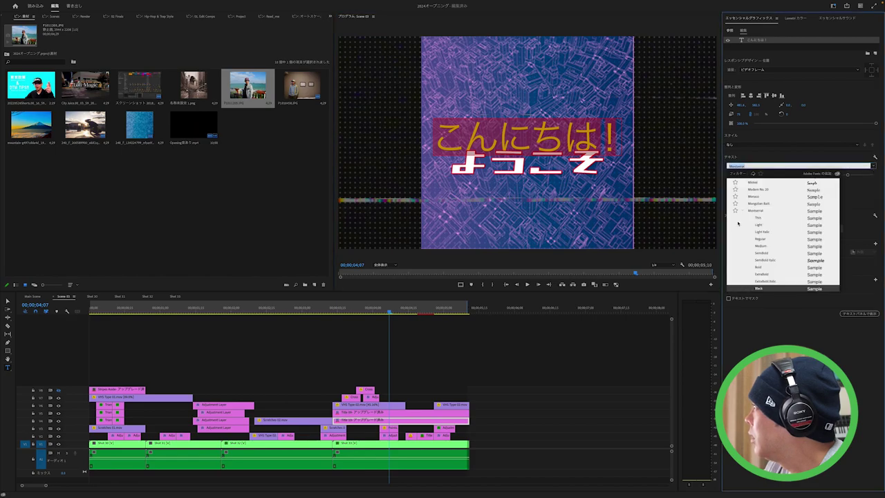
scroll(771, 218, down, 10)
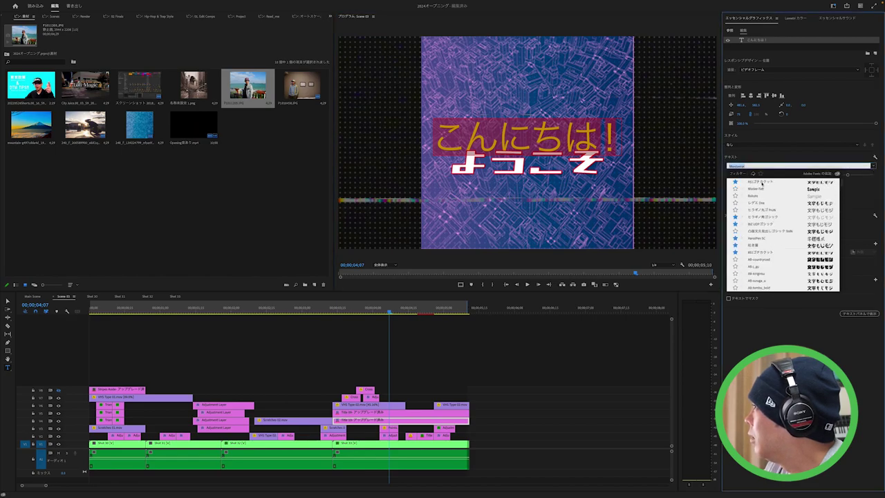
click(761, 182)
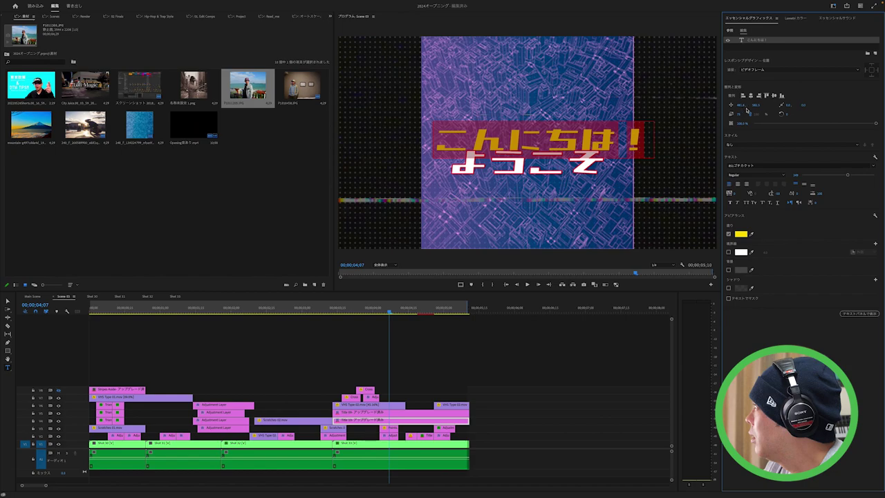
click(751, 97)
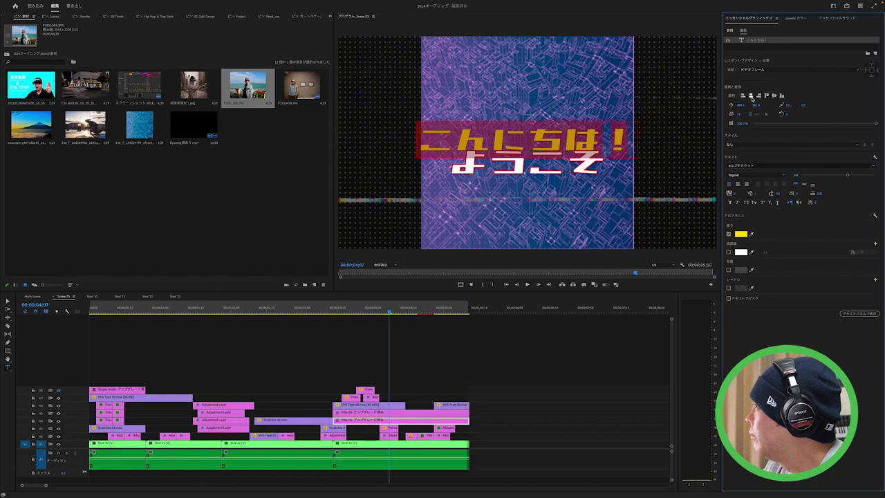
click(728, 252)
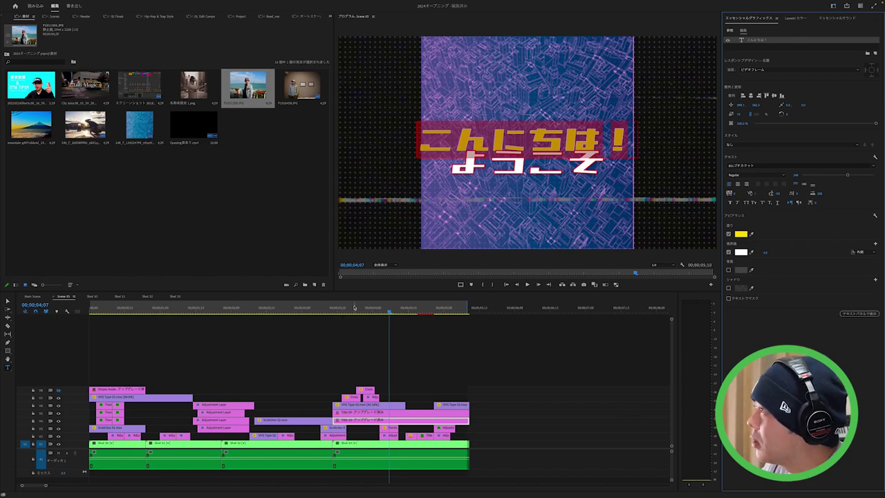
Step: Move the playhead back to the start and play the Main Scene sequence
click(333, 313)
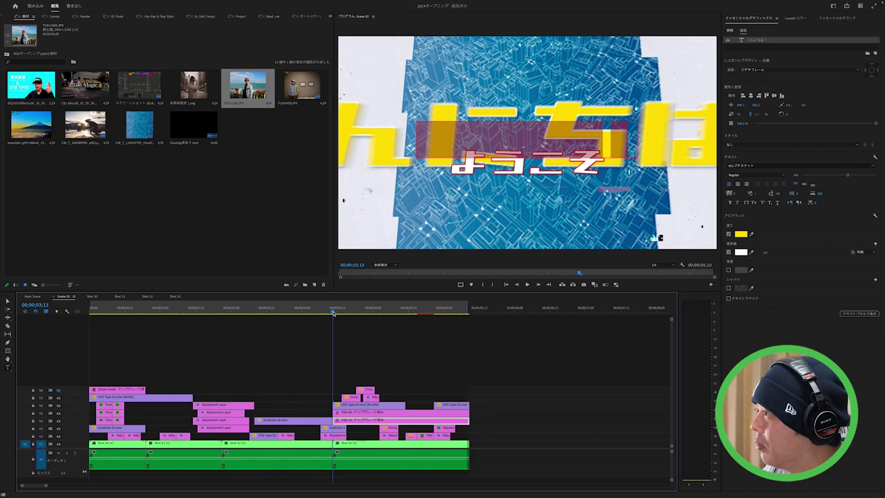
drag(333, 312, 47, 303)
click(33, 295)
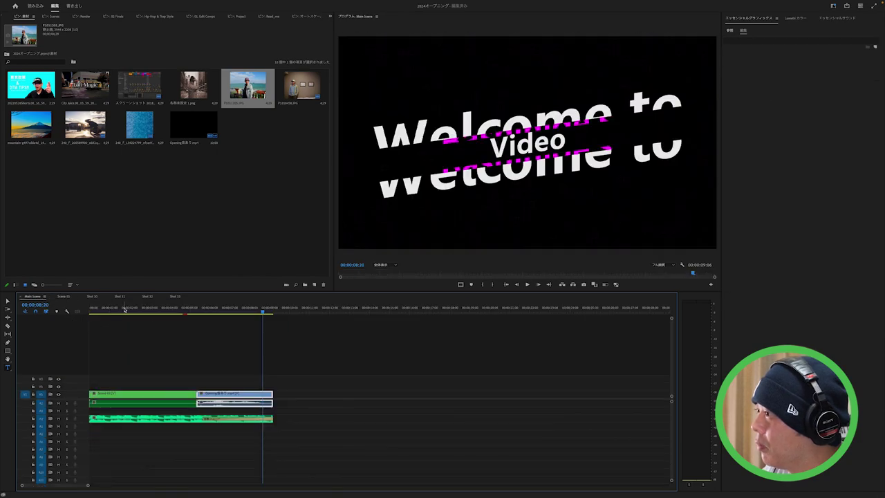
click(103, 309)
key(space)
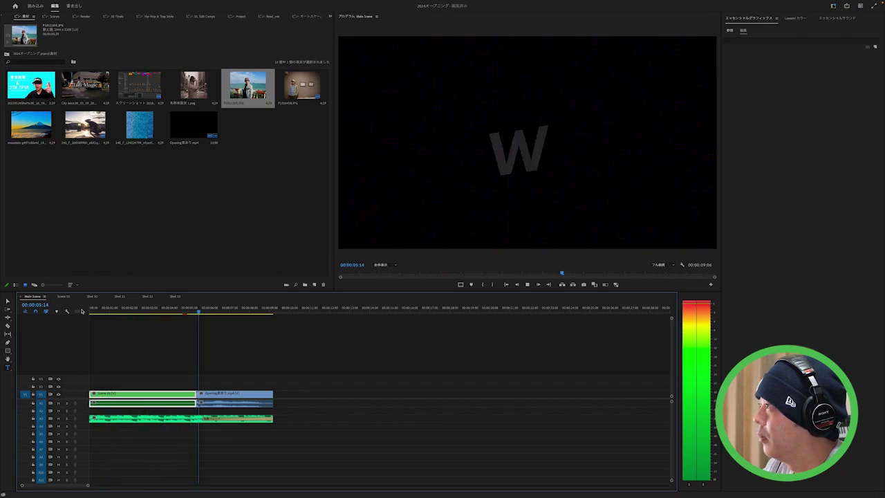
key(space)
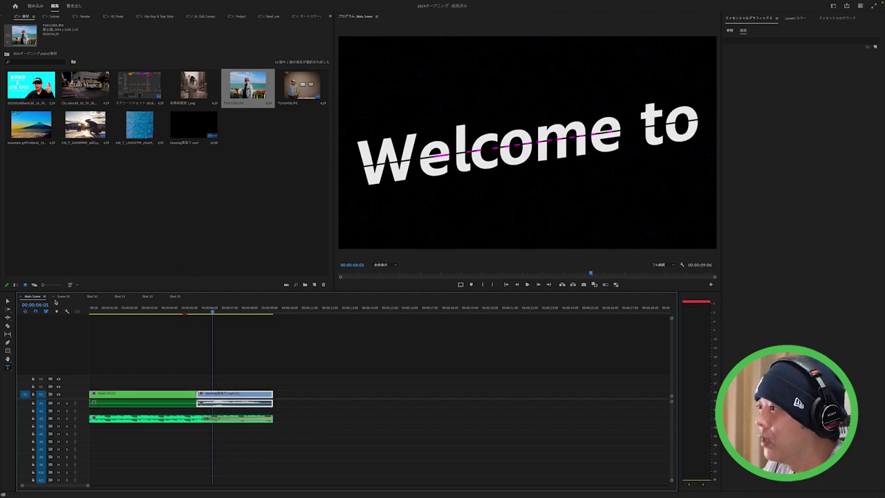
Step: Replay the Main Scene intro from the start to 7;04, then open the nested Scene 03
click(66, 298)
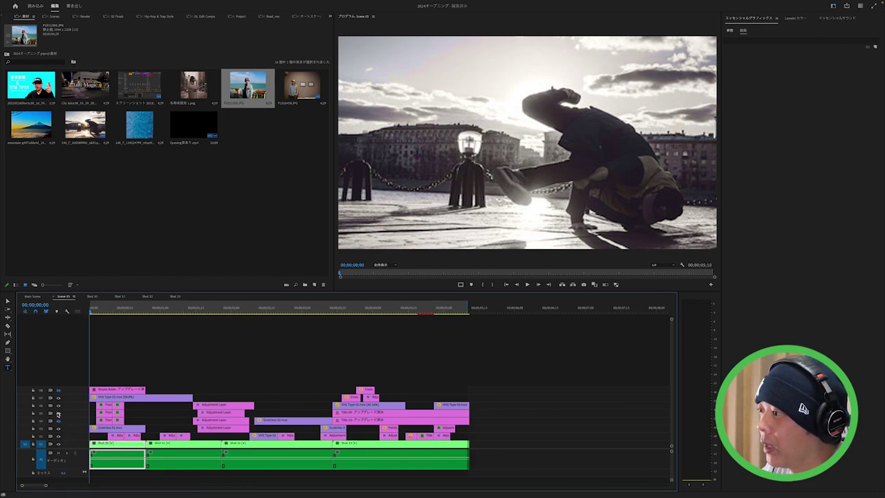
click(39, 297)
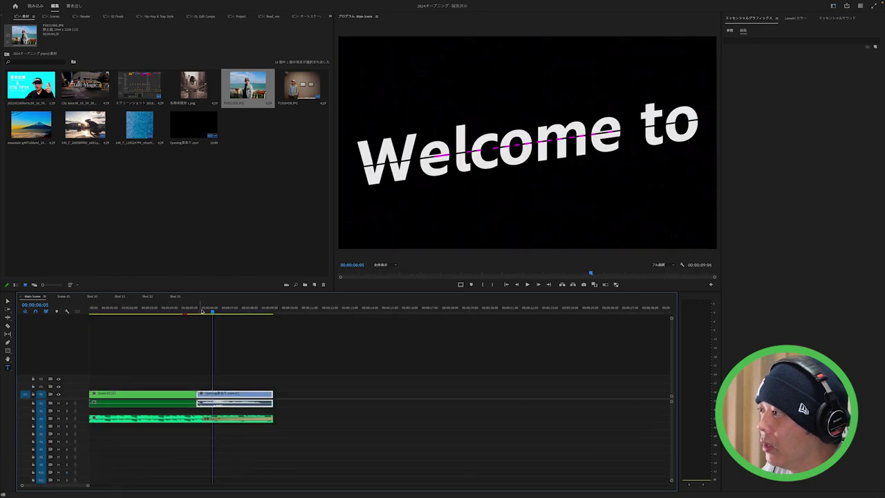
click(90, 309)
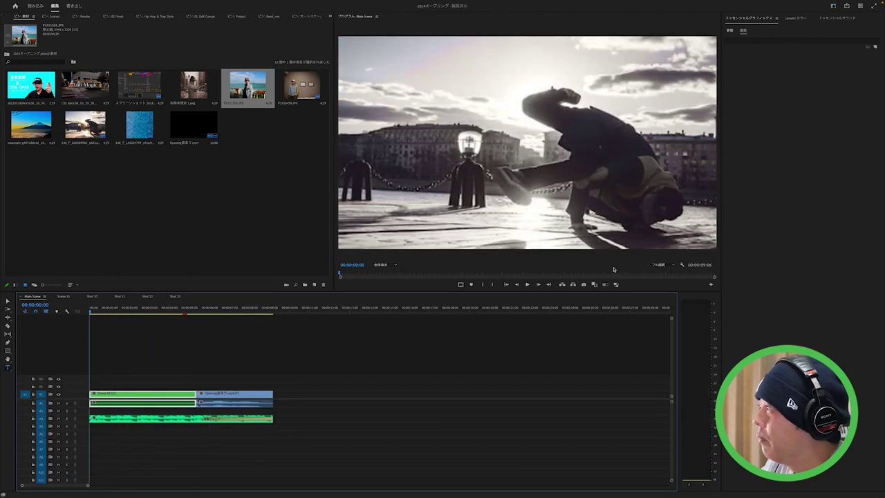
click(392, 265)
click(392, 265)
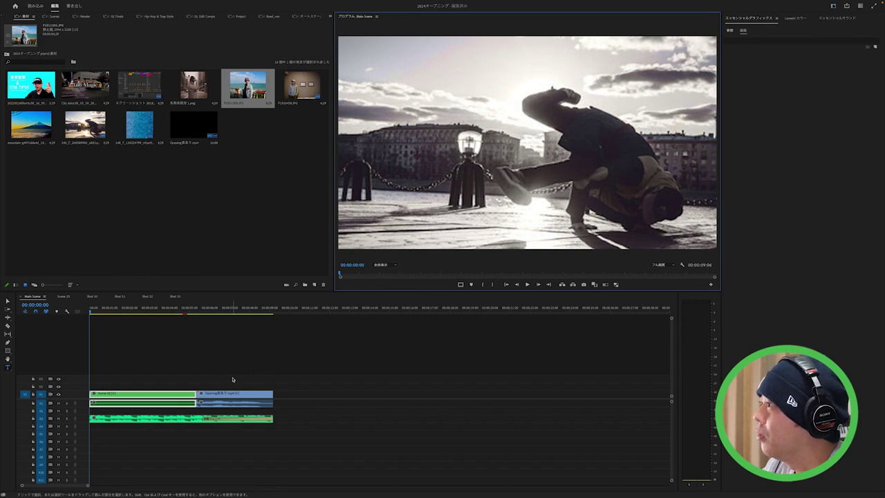
key(space)
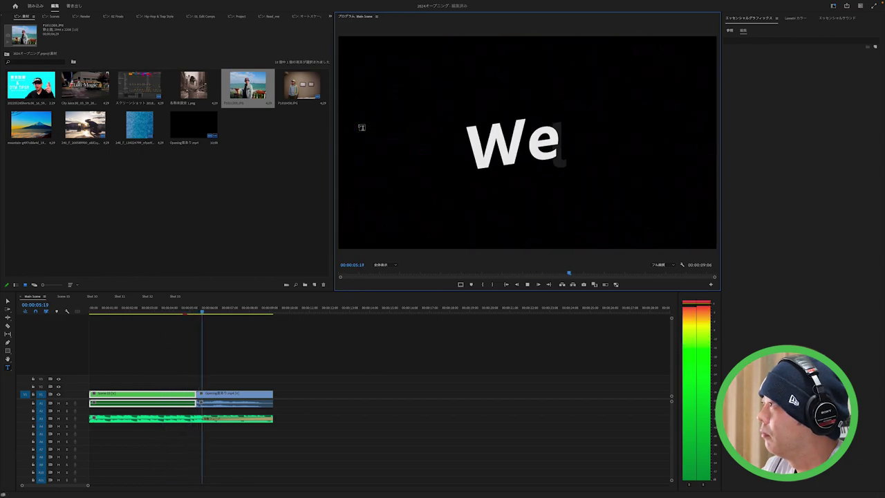
key(space)
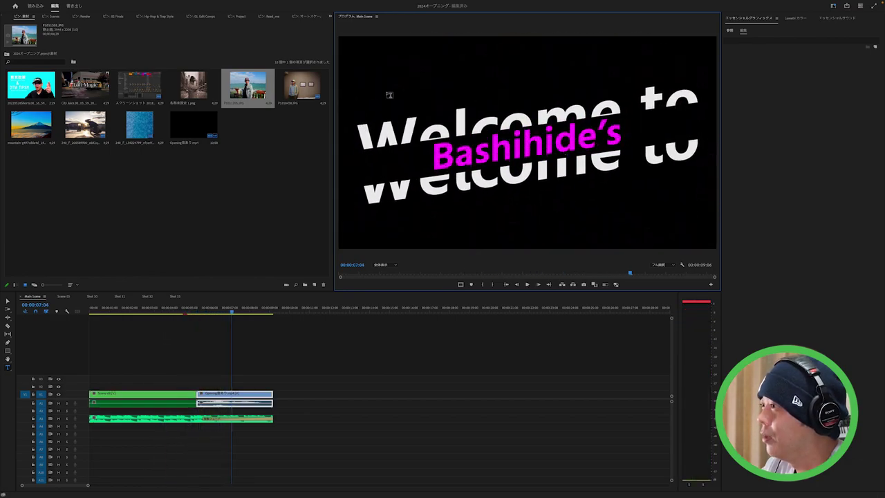
double_click(101, 407)
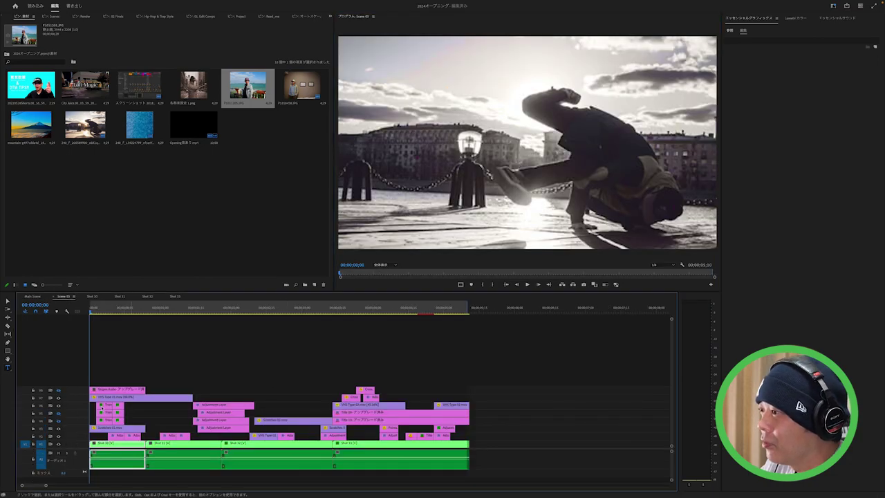
Step: Move to 3;15 in Scene 03 and select the Title 10b clip
mouse_move(370, 309)
mouse_down()
mouse_move(335, 315)
mouse_move(445, 315)
mouse_move(408, 312)
mouse_up()
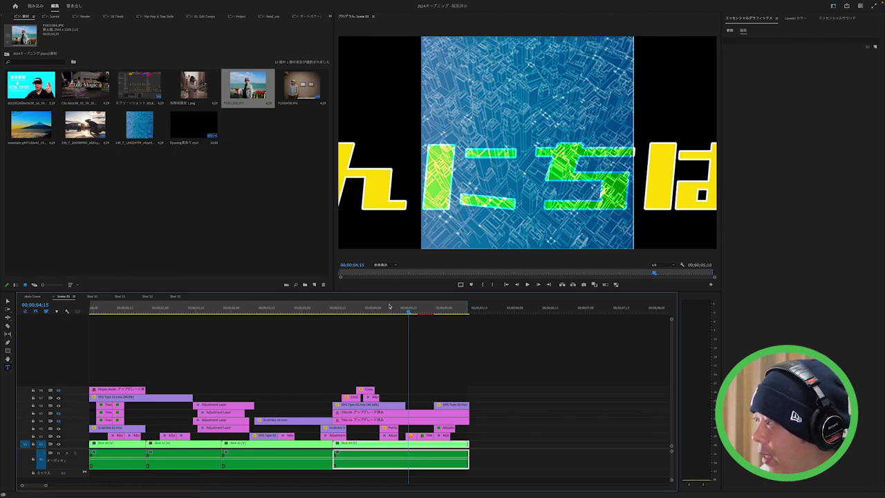
click(352, 420)
key(Down)
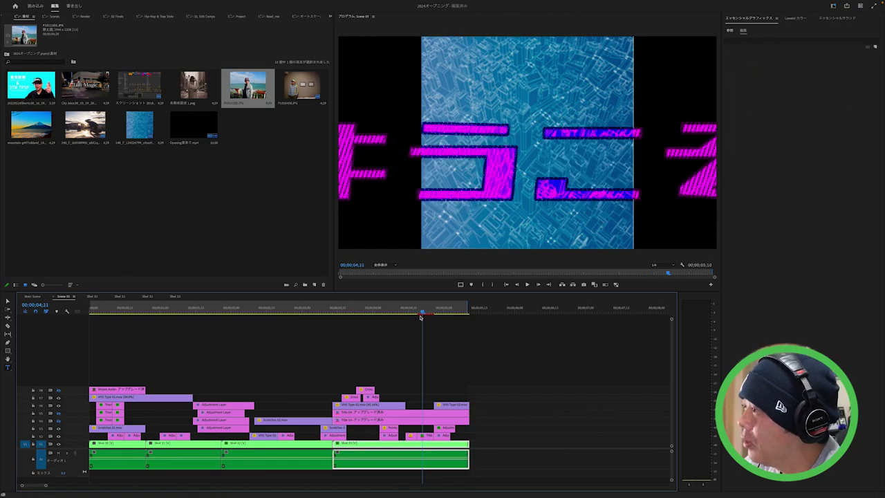
Step: Hide the こんにちは！ and ようこそ title tracks and select the small V2 graphic clip
click(59, 428)
click(59, 420)
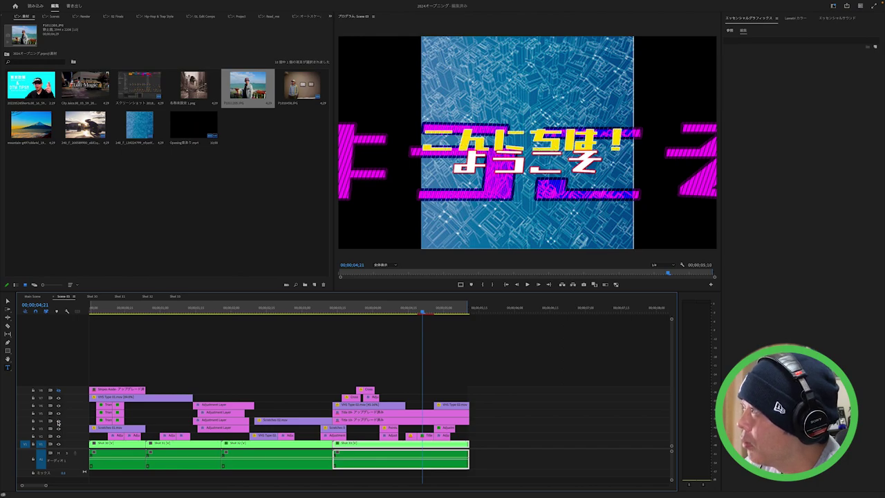
click(59, 421)
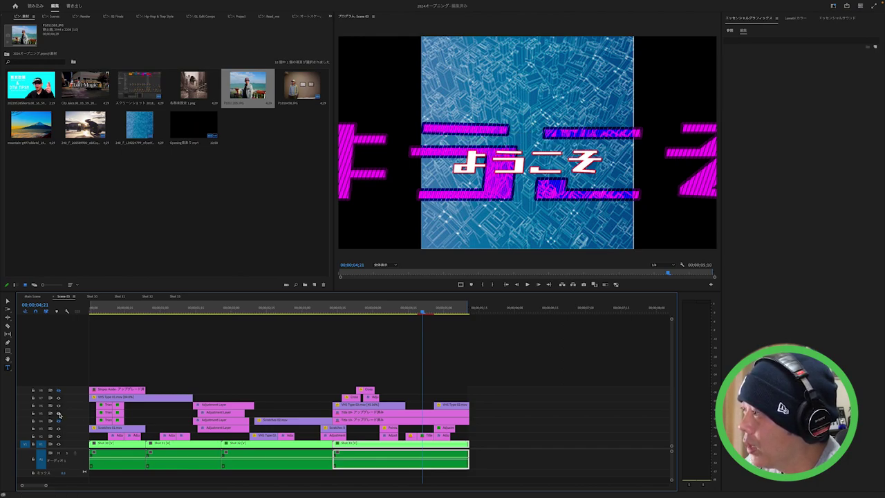
click(58, 413)
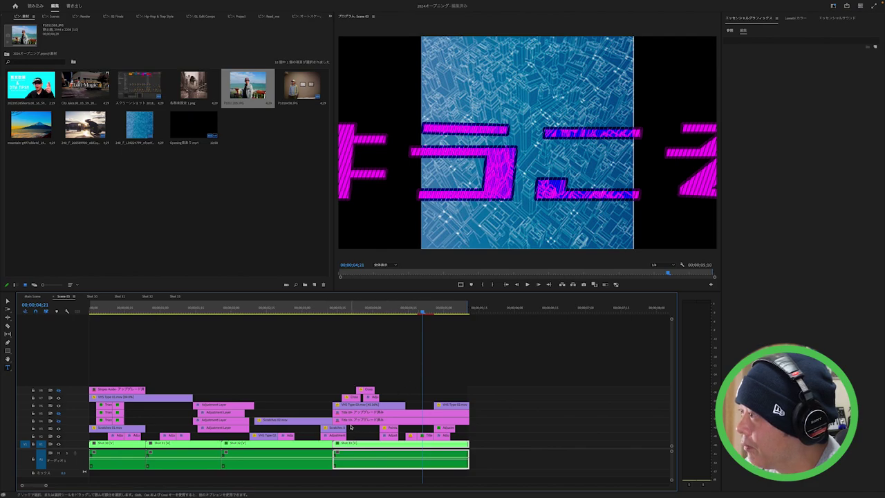
click(425, 435)
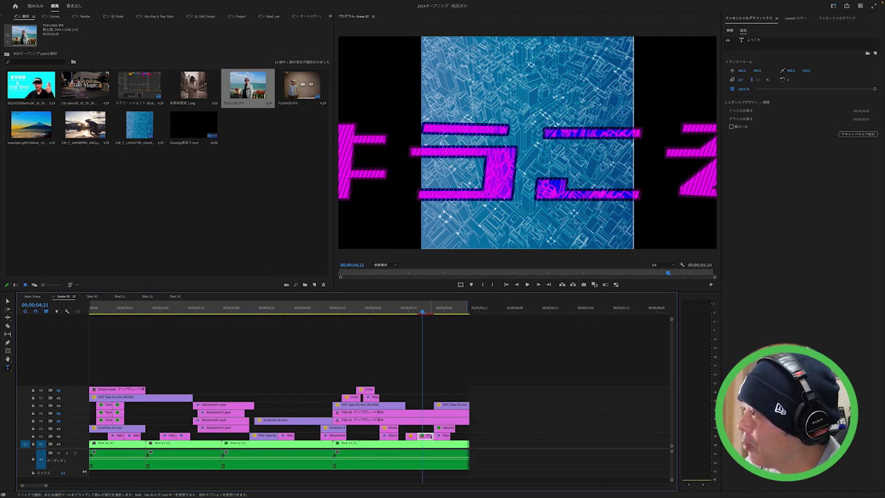
Step: Try the small graphic clip on V4, return it to V2, and select the V4, V5 and V2 clips
drag(426, 436, 483, 421)
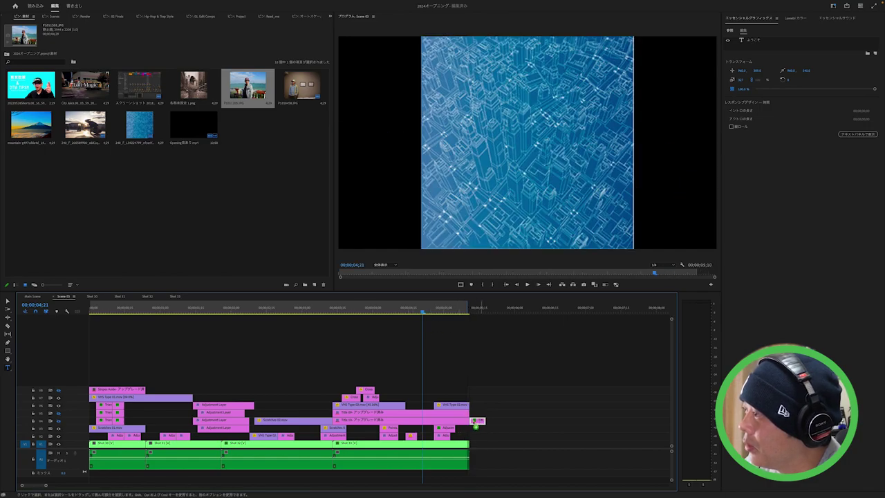
drag(477, 421, 426, 435)
click(427, 423)
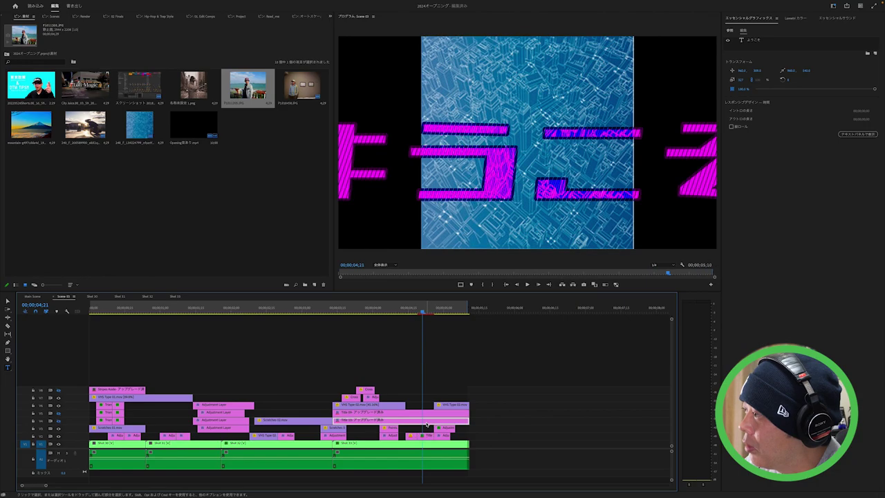
click(427, 415)
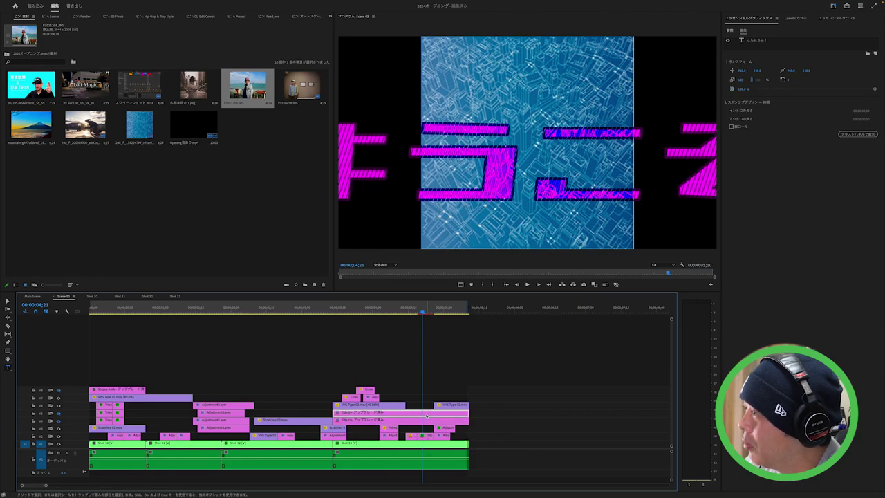
click(426, 436)
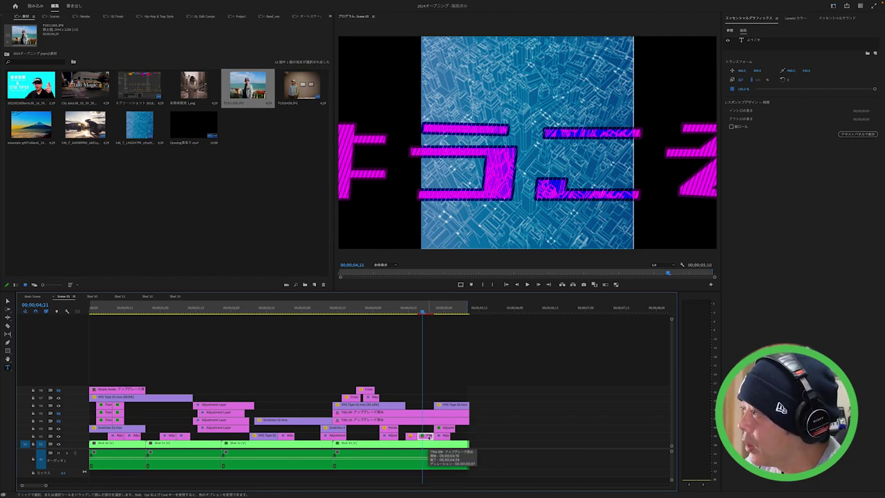
Step: Move the small graphic clip to a higher track and drag Title 09 onto a new top track
mouse_move(429, 437)
mouse_down()
mouse_move(430, 420)
mouse_move(489, 423)
mouse_up()
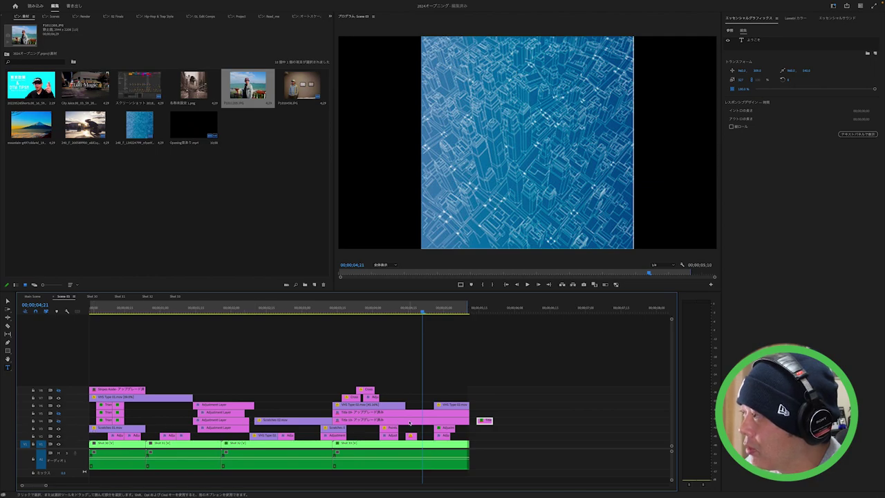
click(459, 414)
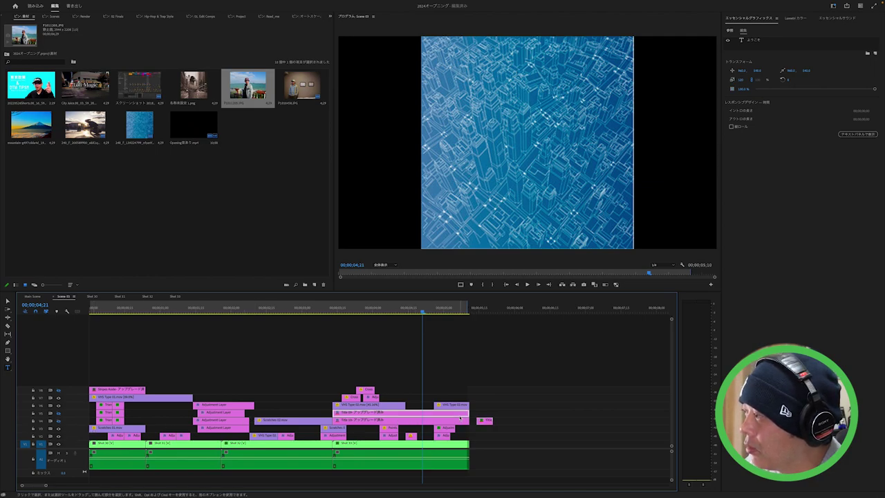
drag(459, 417, 615, 381)
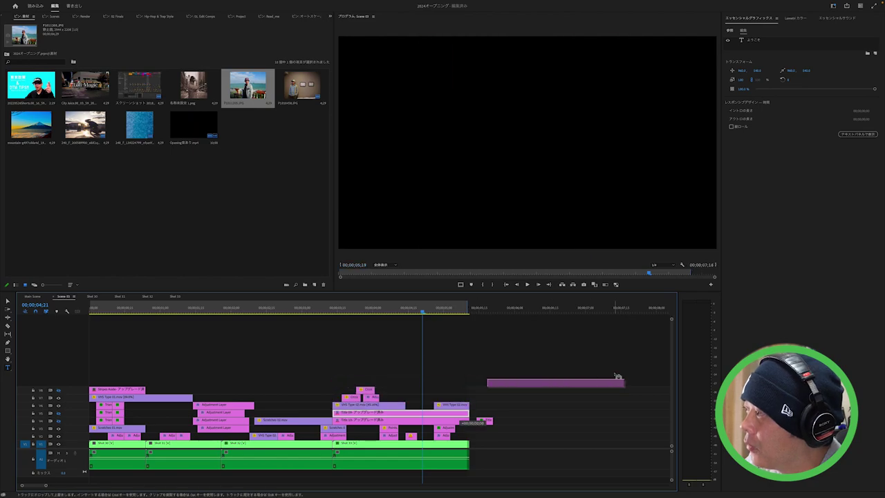
Step: Place Title 09 on new track V10 and the small title on V11 past the end, then scrub to 05;01
drag(429, 421, 586, 374)
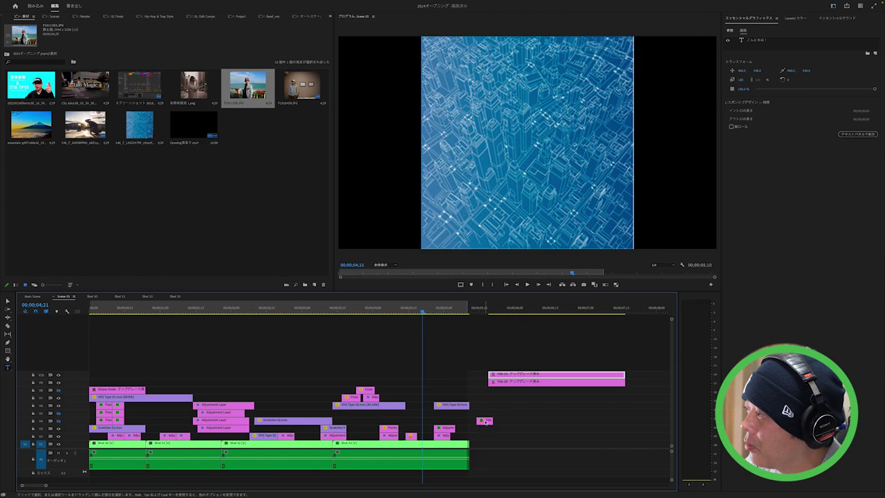
drag(484, 421, 514, 360)
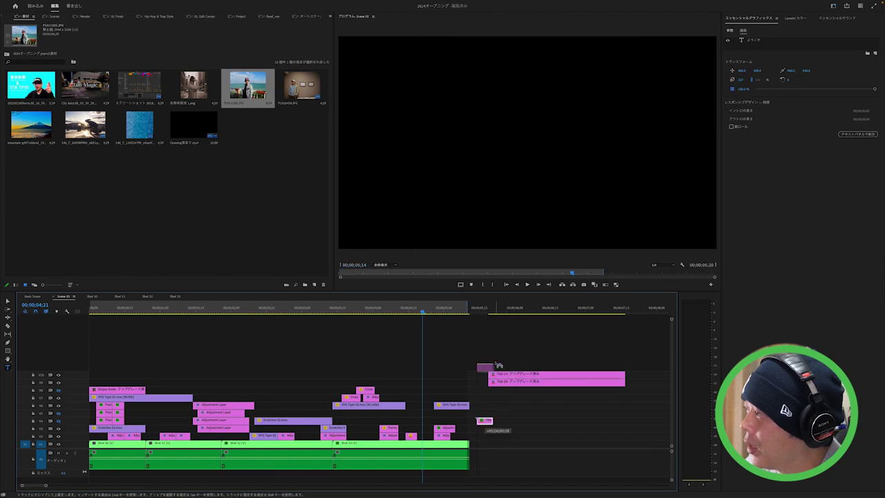
drag(502, 365, 512, 366)
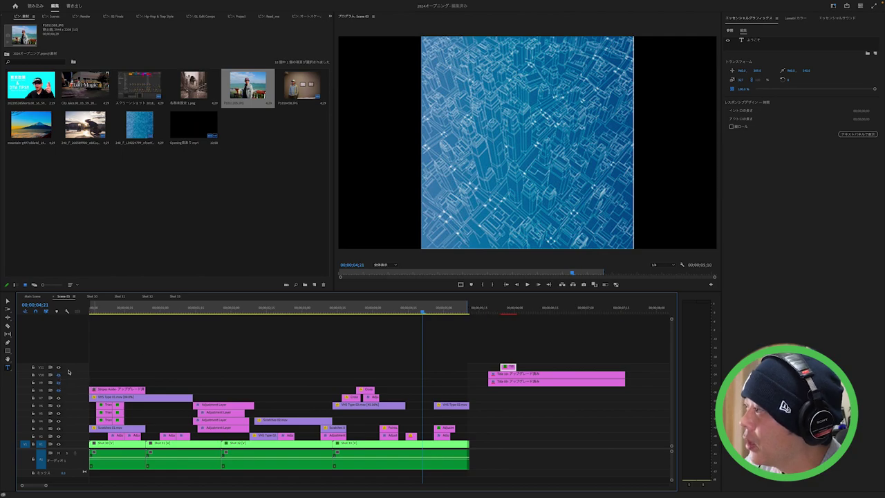
mouse_move(429, 311)
mouse_down()
mouse_move(463, 323)
mouse_move(72, 346)
mouse_up()
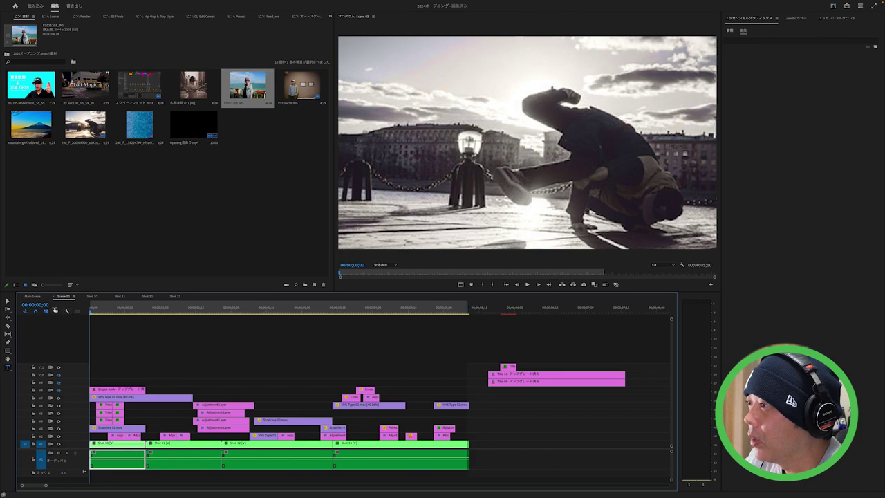
click(38, 298)
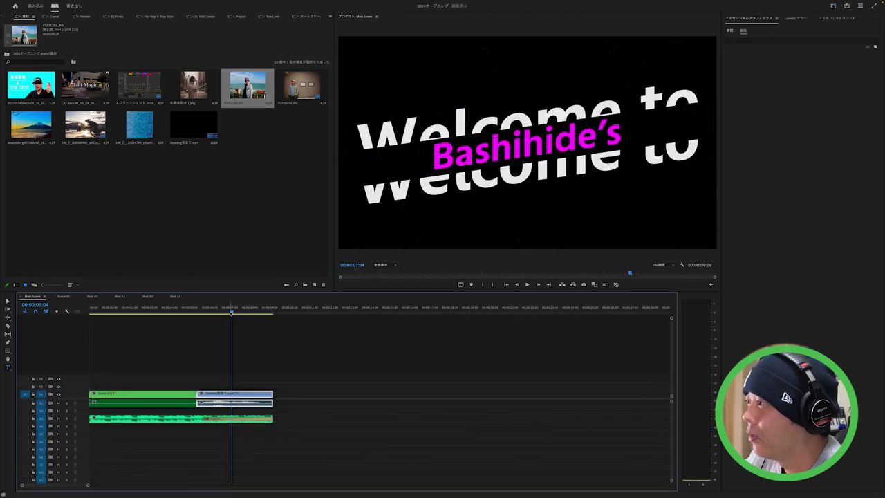
key(Home)
key(space)
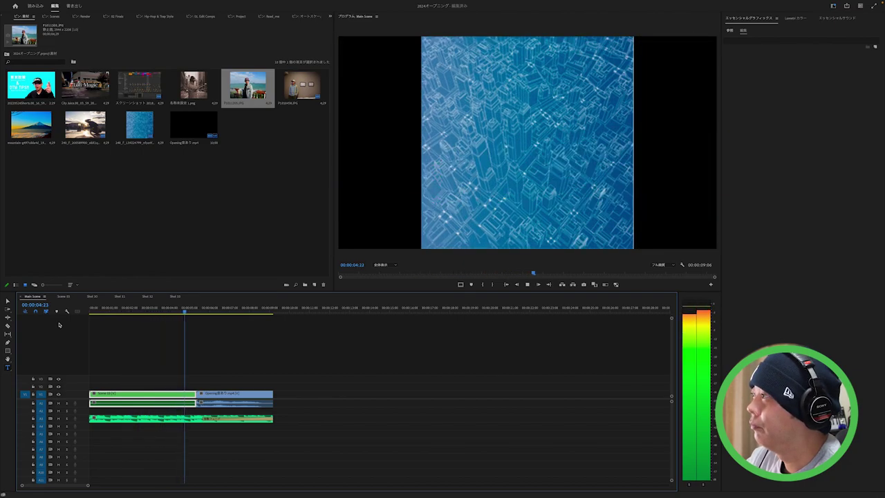
key(space)
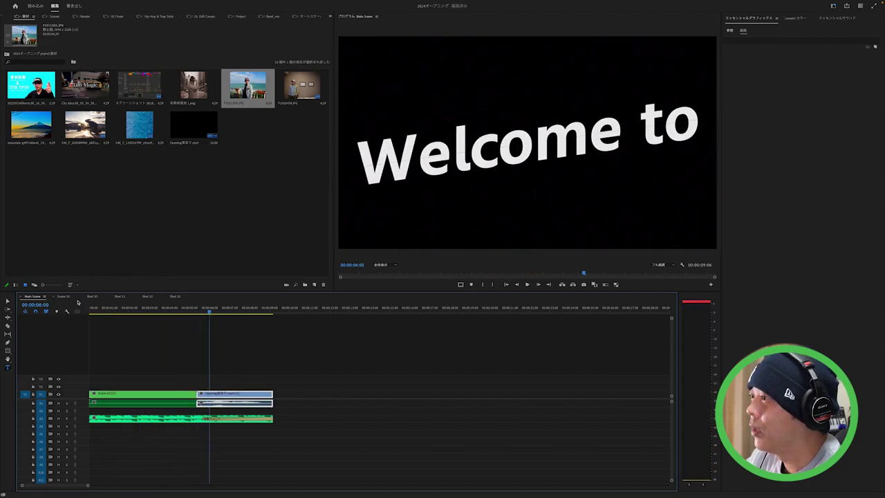
click(63, 296)
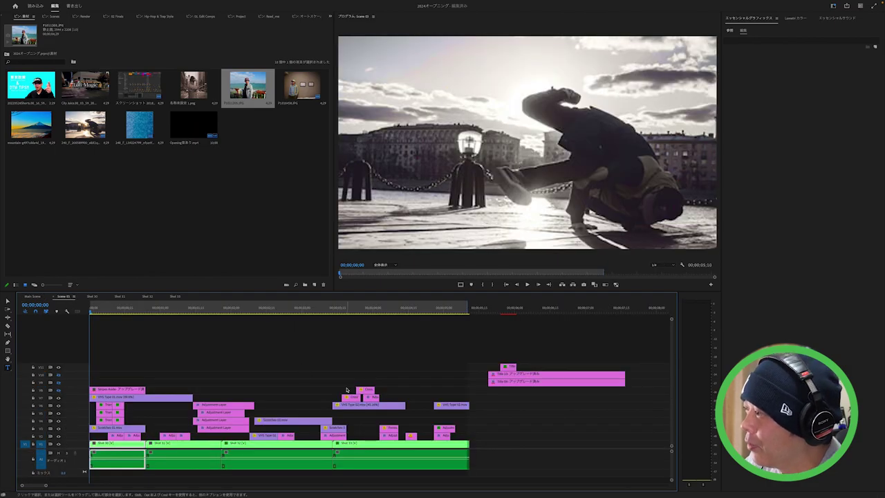
Step: At 04;17 in Scene 03, move the yellow-green V2 title clip up to the top track
drag(298, 313, 408, 312)
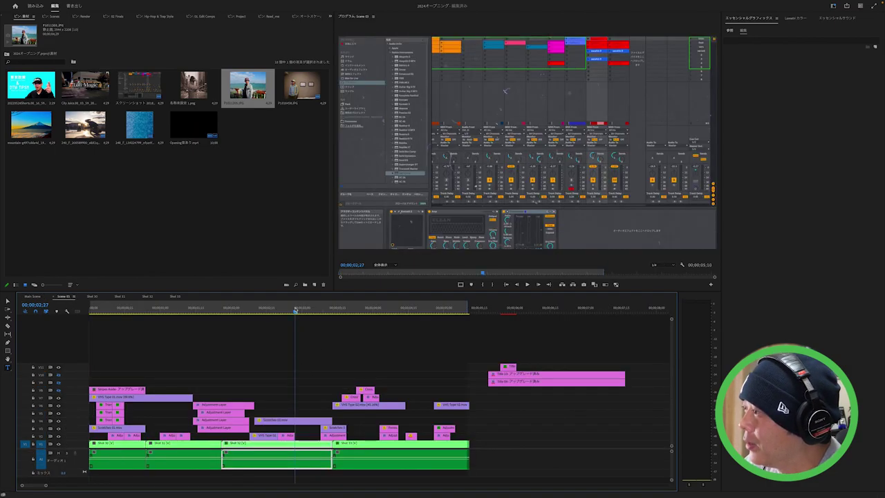
key(Right)
key(Right)
key(Right)
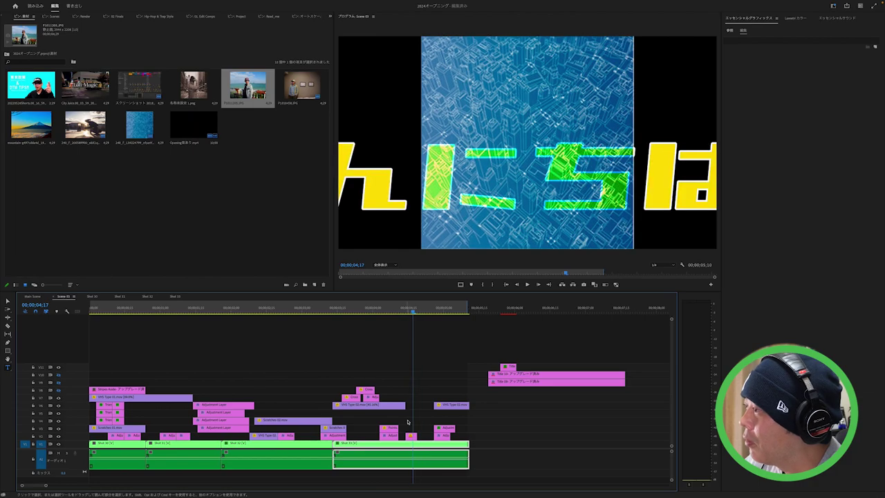
click(411, 435)
drag(411, 436, 530, 366)
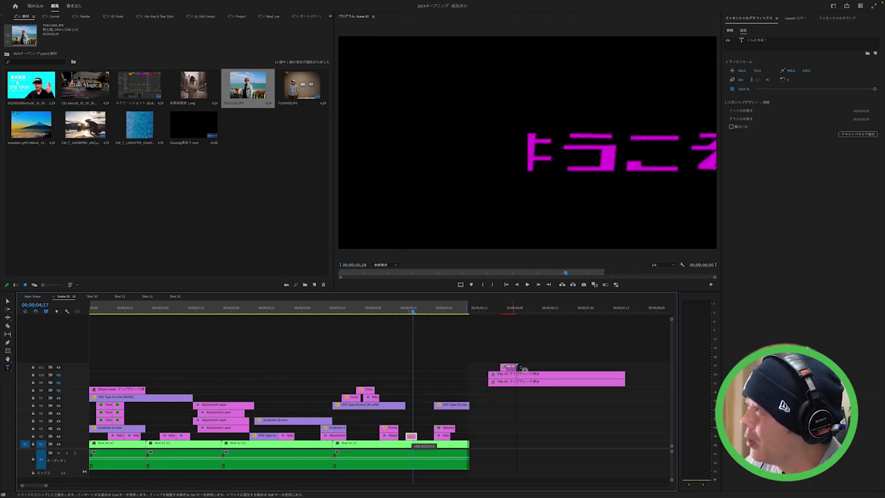
Step: Return the playhead to the sequence start and switch to the Main Scene sequence
click(469, 306)
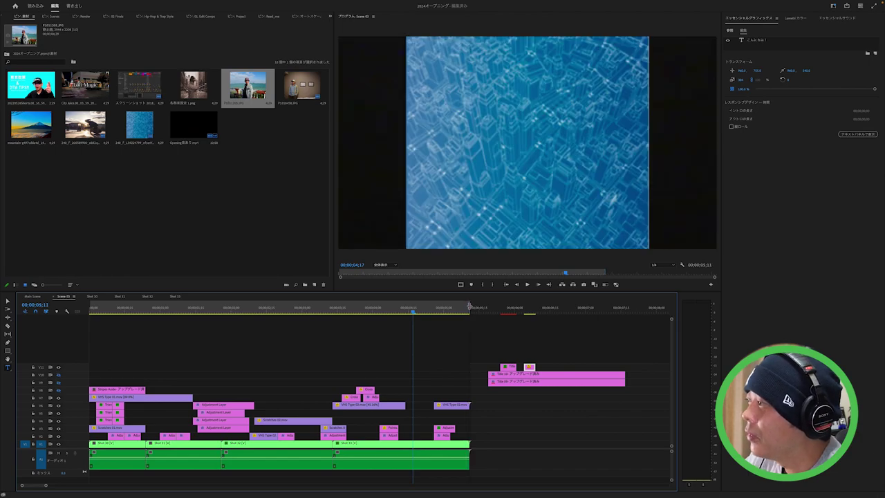
drag(469, 305, 417, 315)
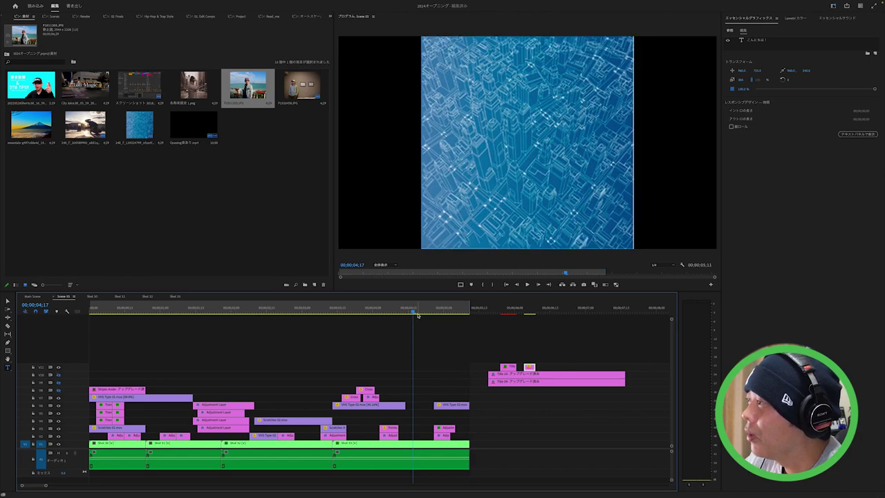
key(Up)
key(Up)
key(Up)
key(Up)
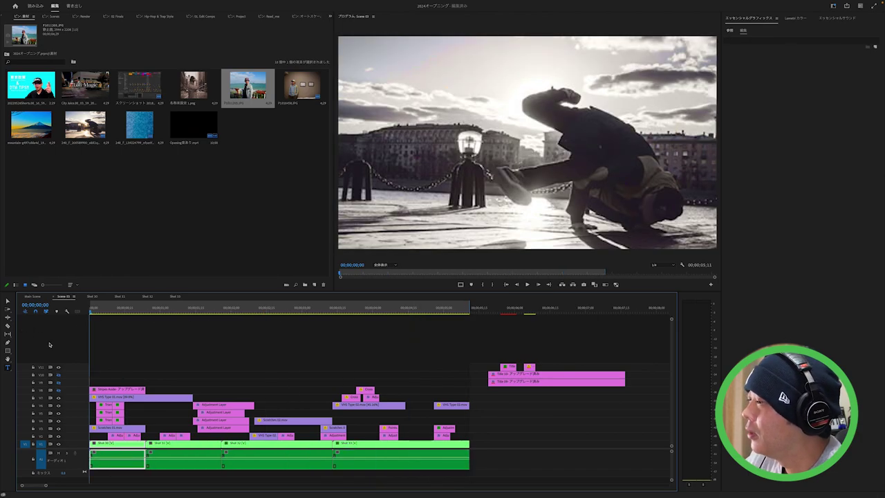
click(40, 297)
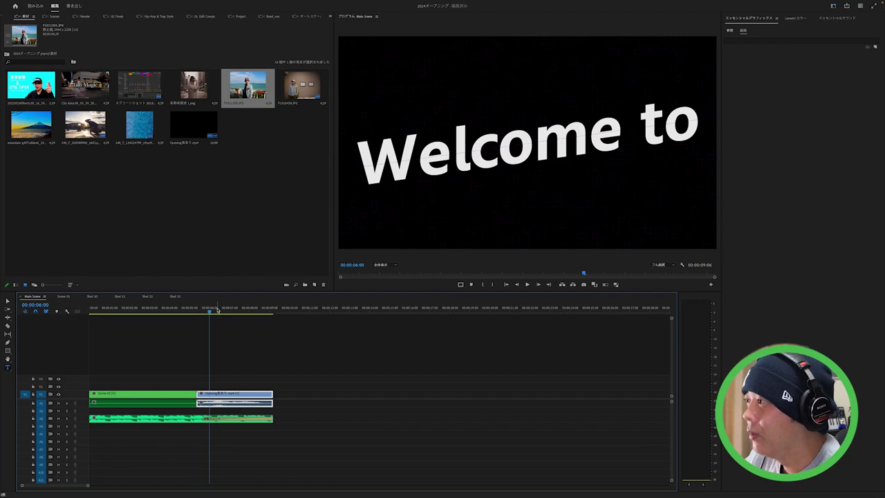
drag(213, 311, 77, 324)
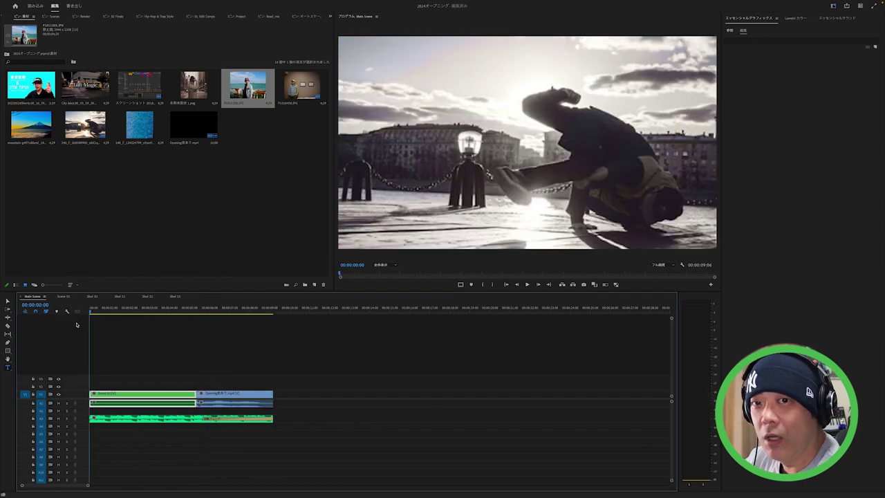
key(space)
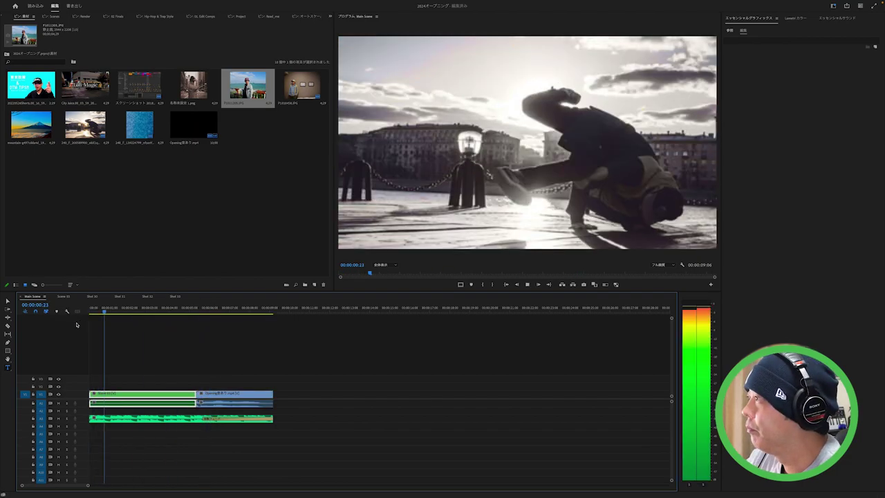